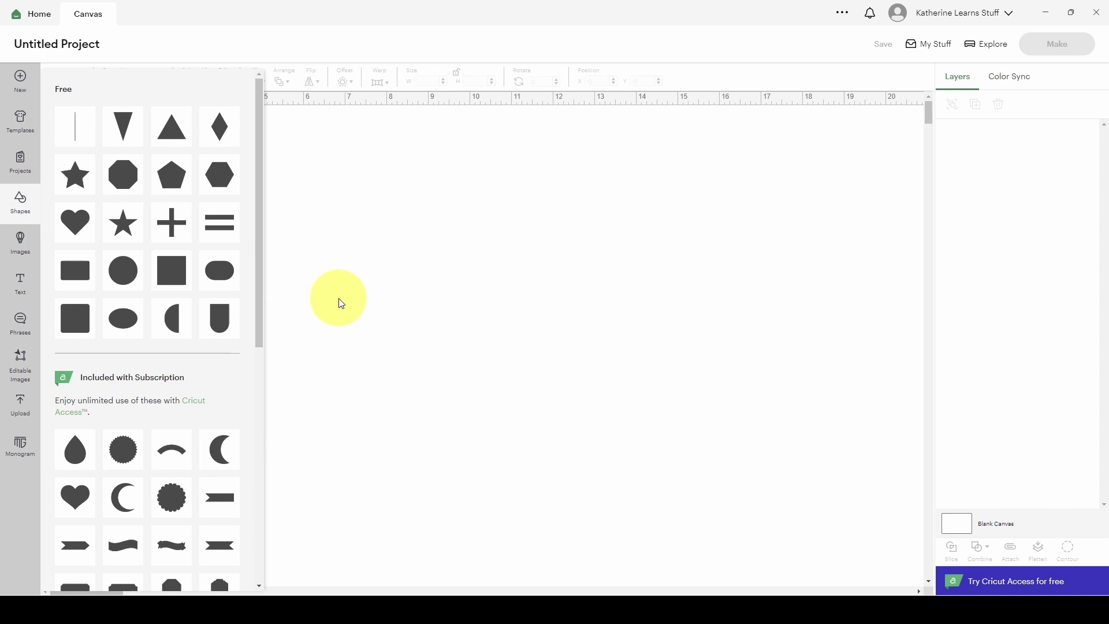
Add a heart shape, place it at about X 4.06, Y 3.18 in, and colour it red
click(74, 221)
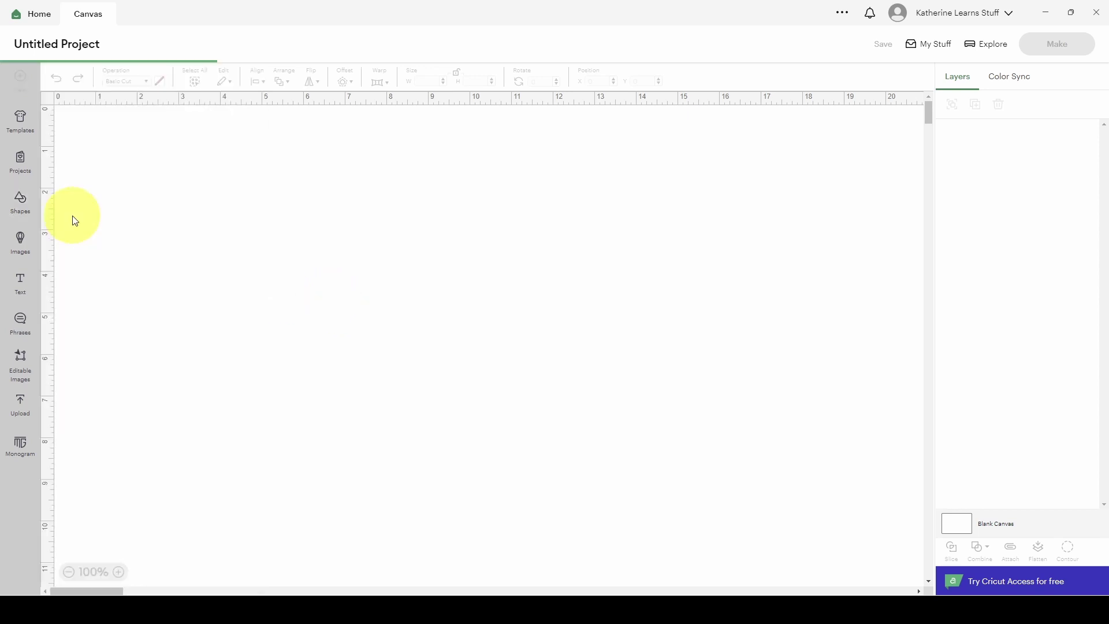
drag(128, 155, 278, 271)
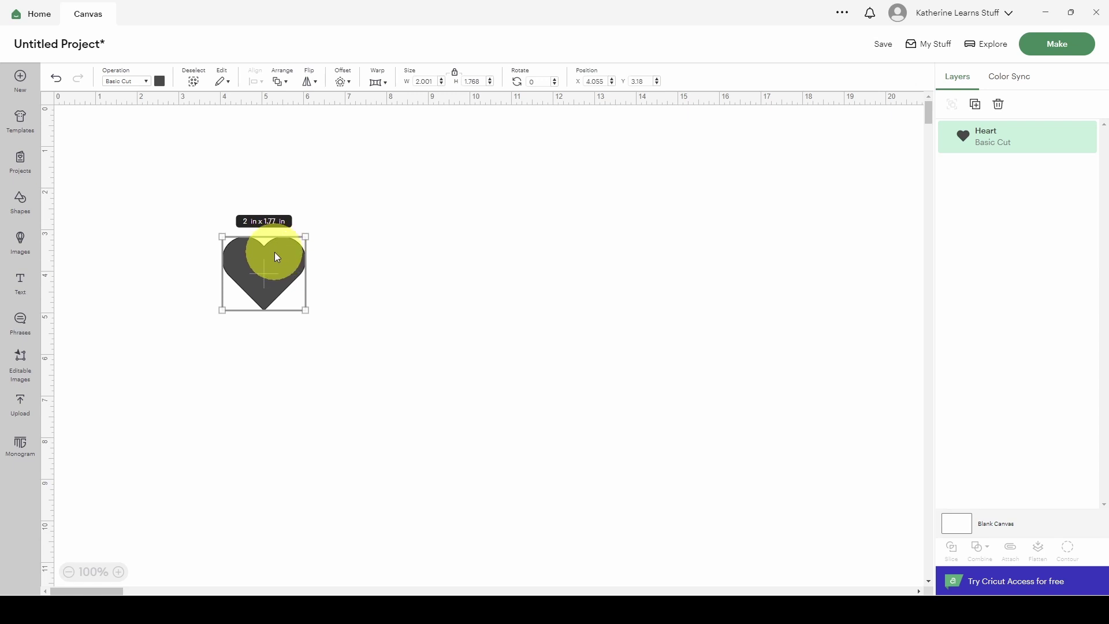
click(159, 81)
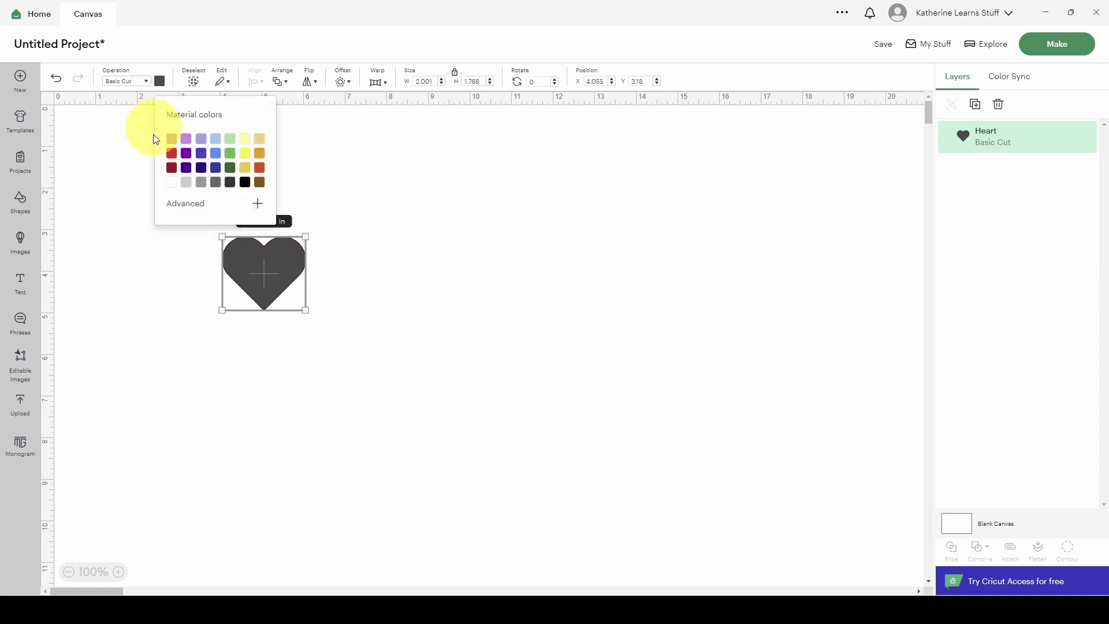
click(171, 160)
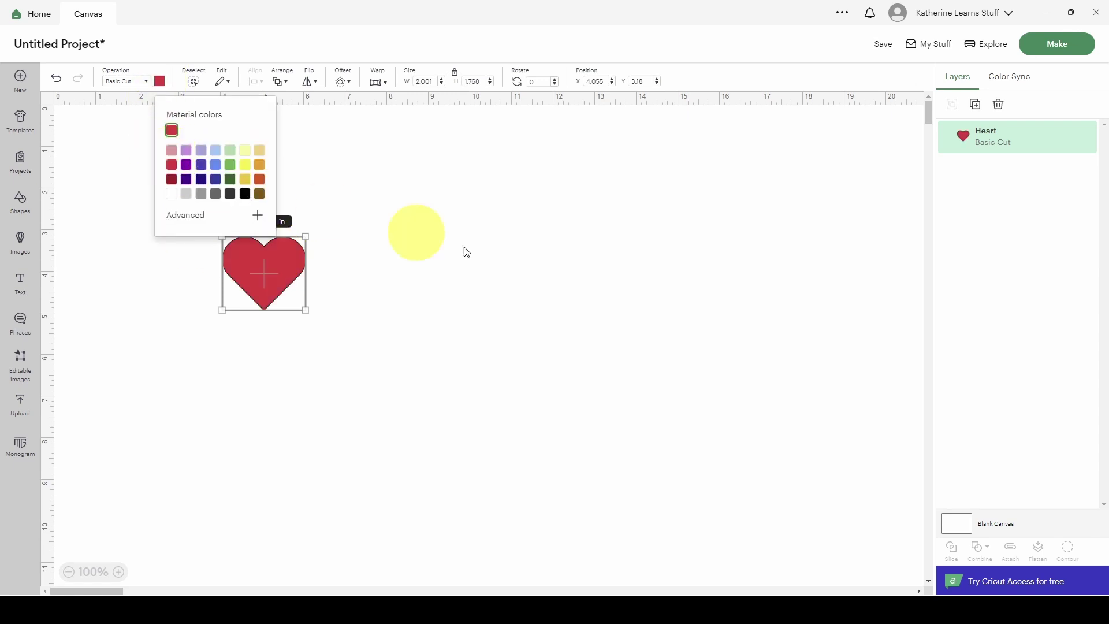
click(496, 257)
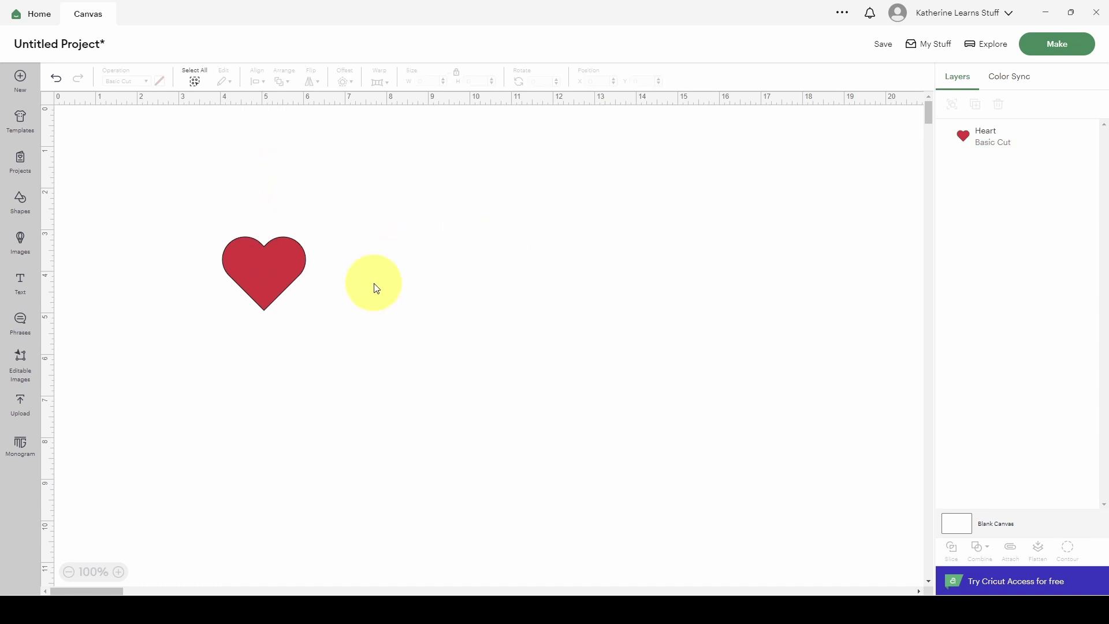
Add a text object reading "Just Love" to the canvas
click(15, 286)
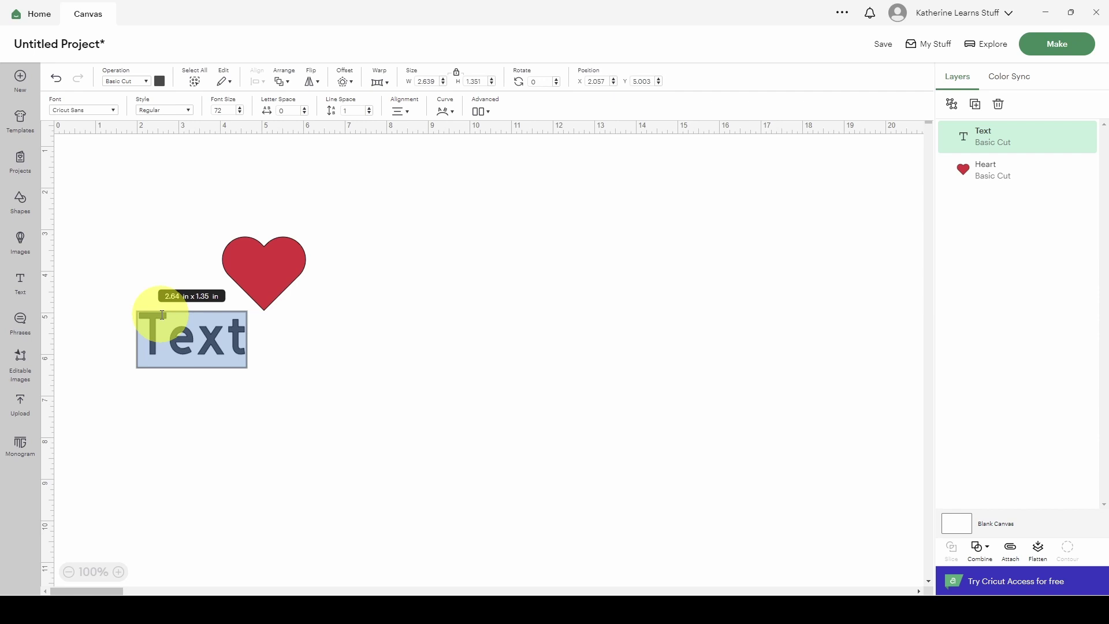
text(Just)
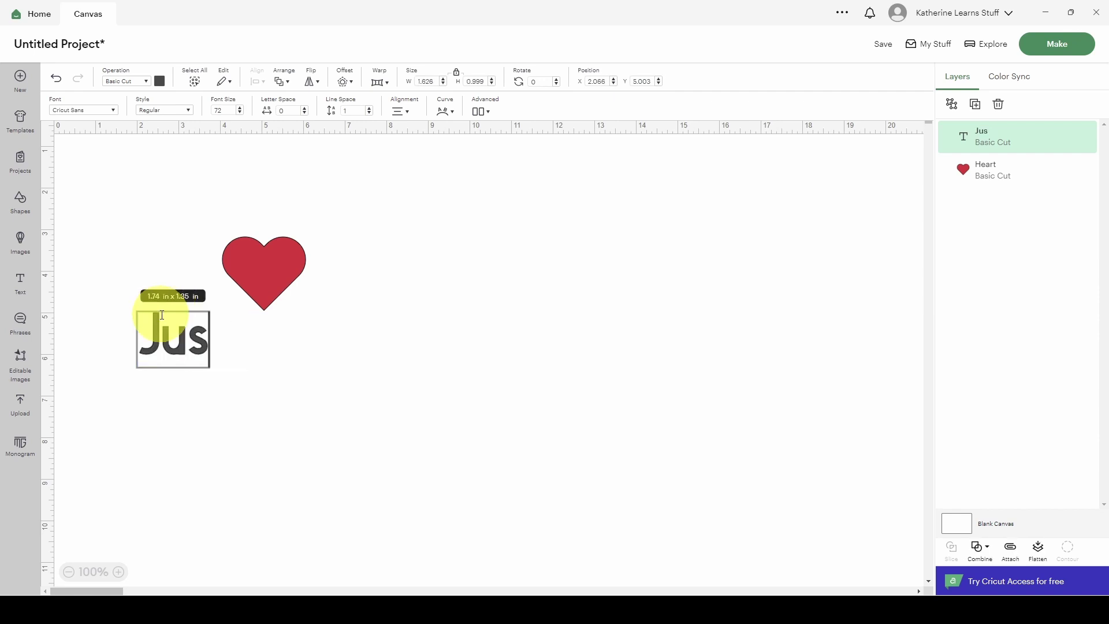
text( Love)
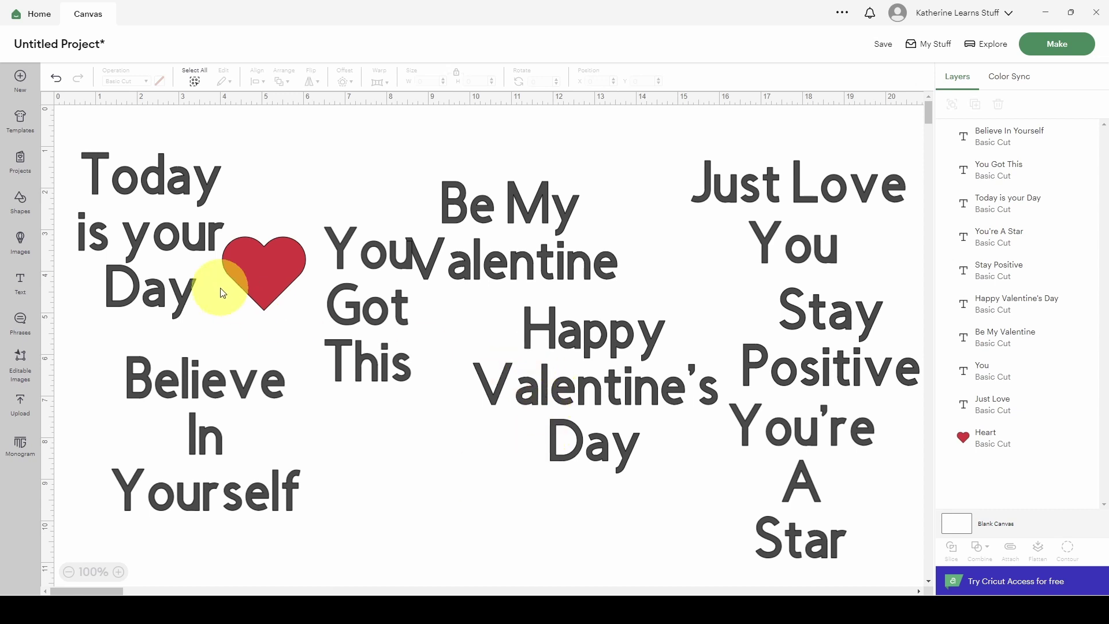
Open the font choices for the "Today is your Day" text and filter the Cricut fonts to free ones
click(158, 235)
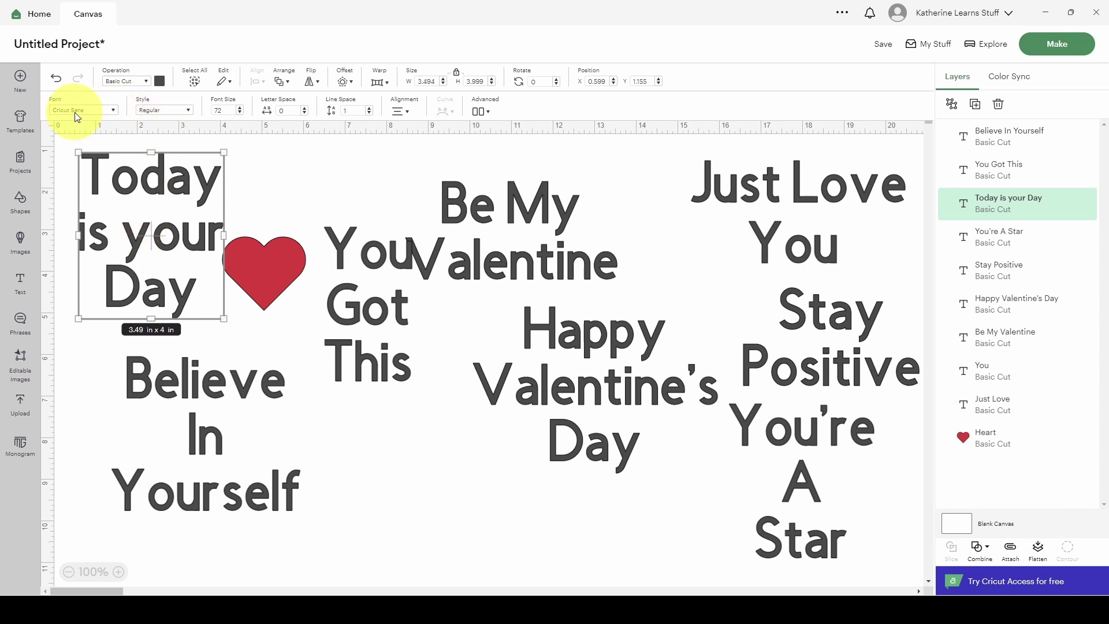
click(109, 110)
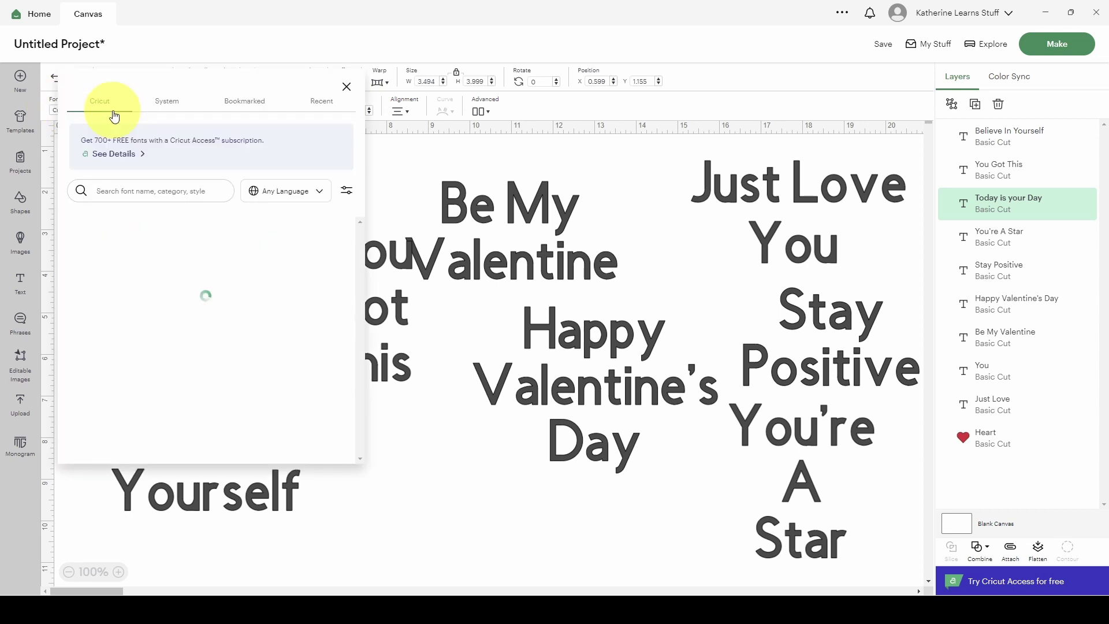
click(156, 106)
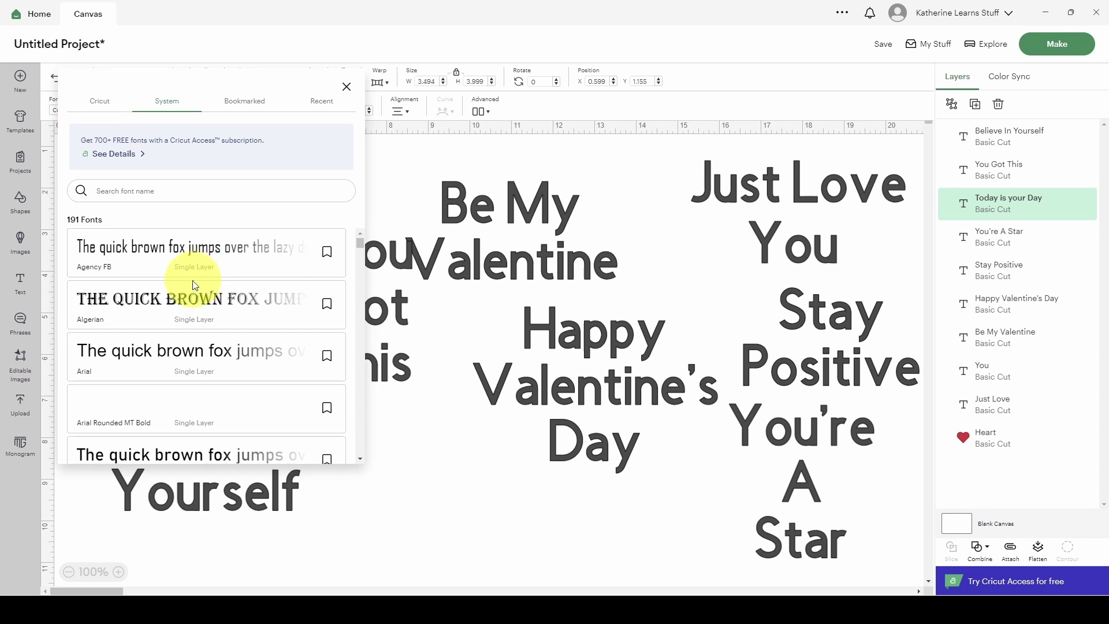
click(100, 104)
click(347, 191)
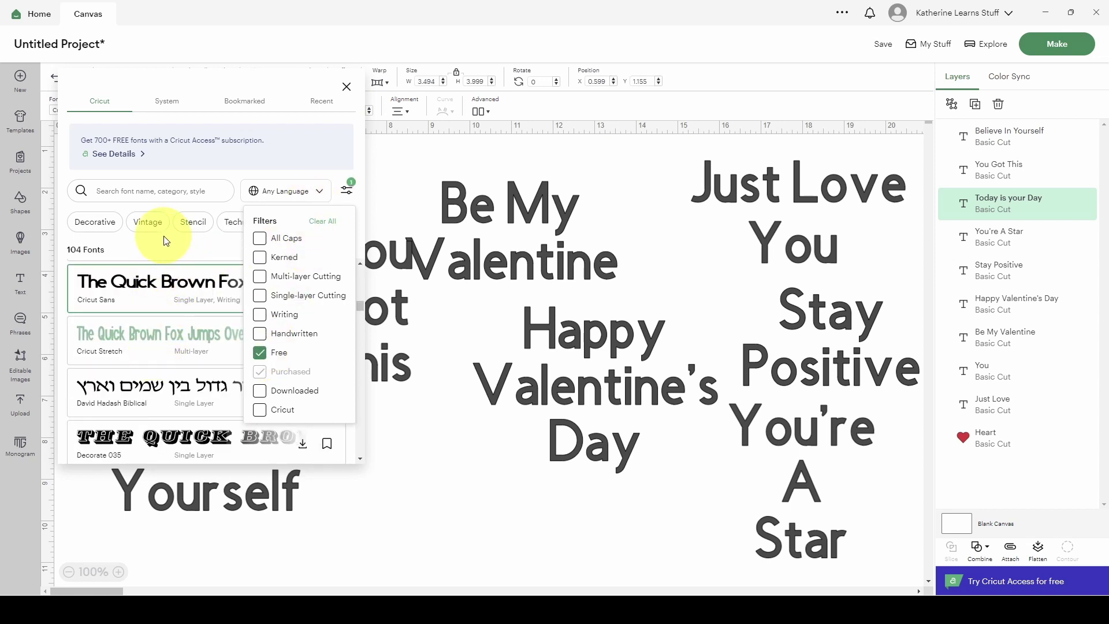
click(168, 247)
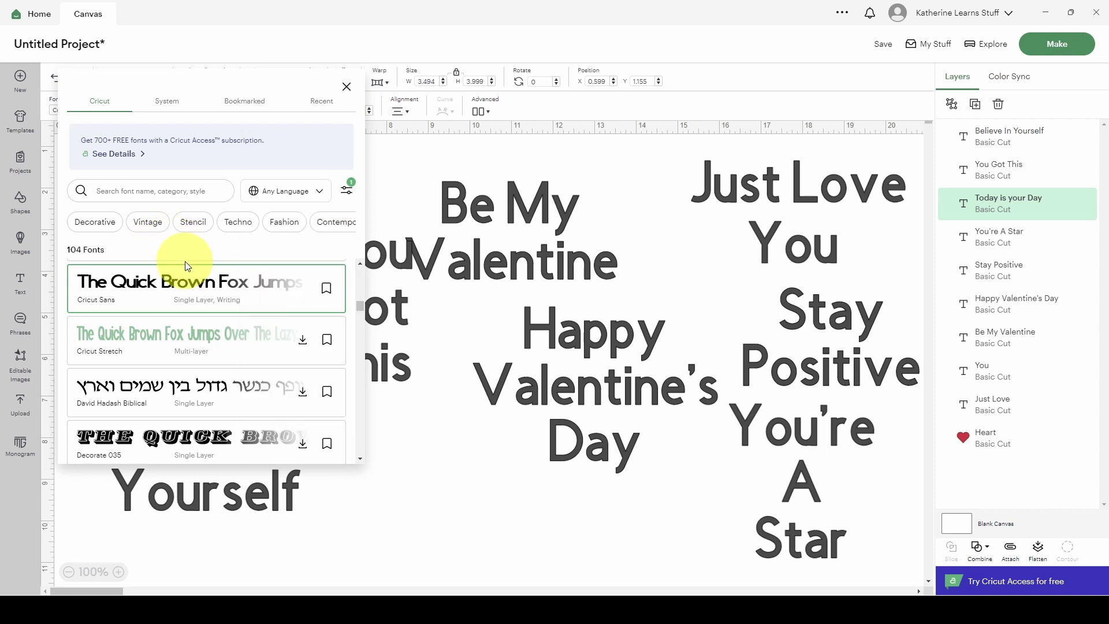
Examine the free Cricut fonts and the filter options, and return to the system fonts
scroll(196, 288, down, 3)
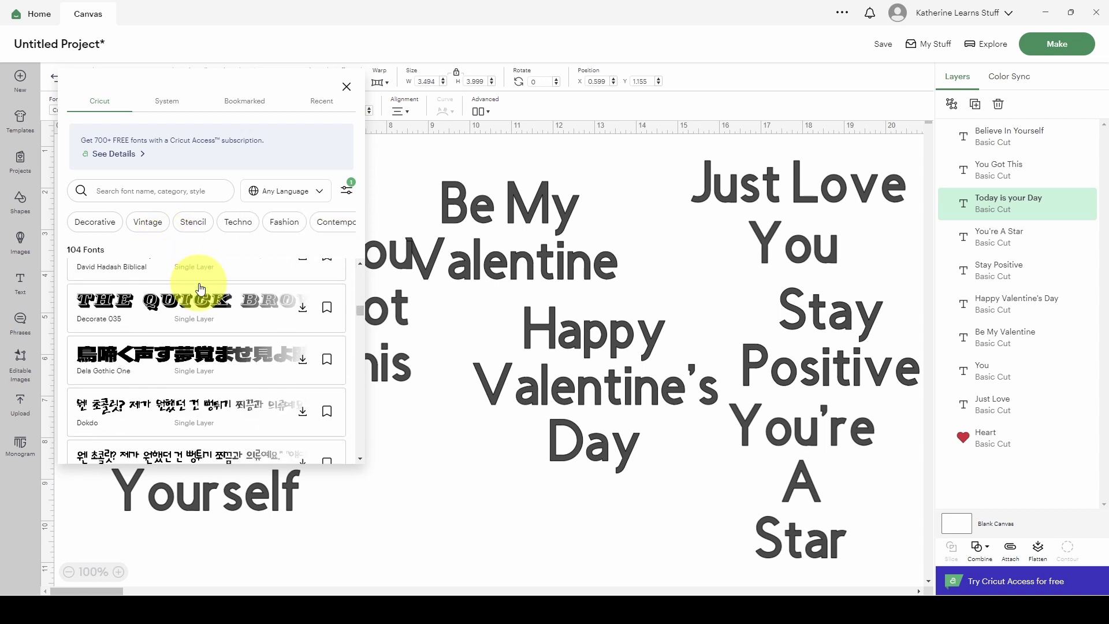
scroll(199, 289, down, 5)
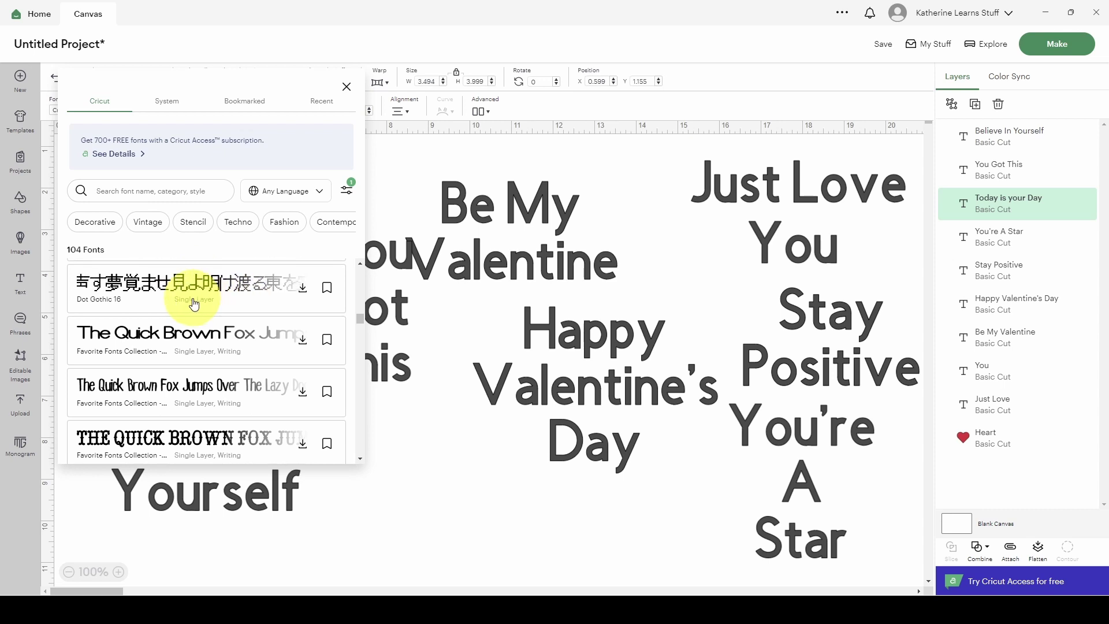
scroll(202, 338, down, 3)
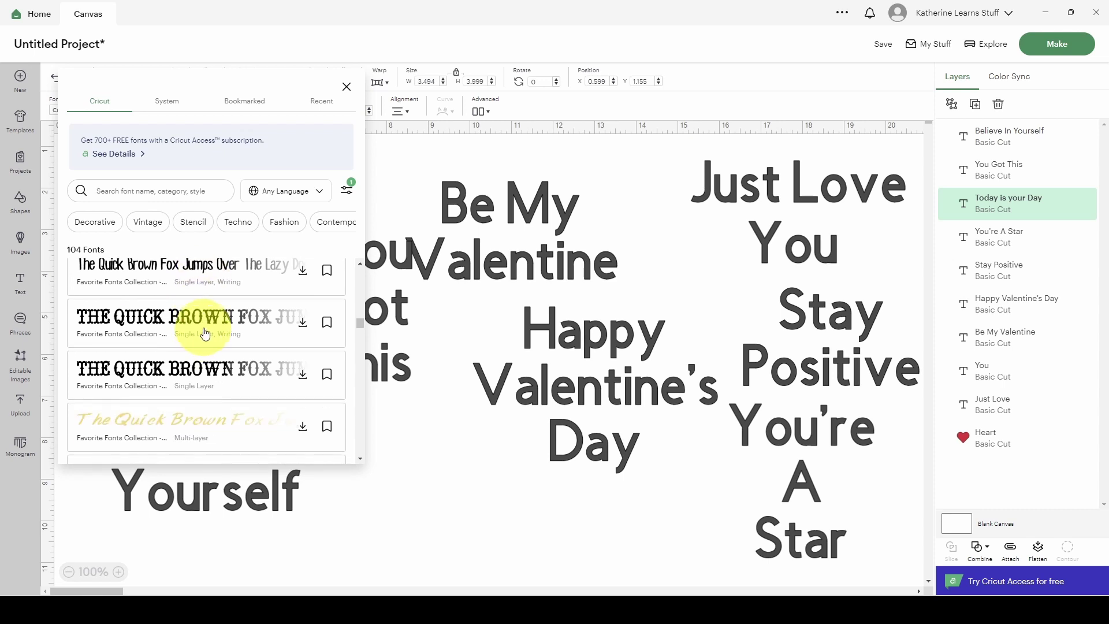
scroll(205, 333, down, 3)
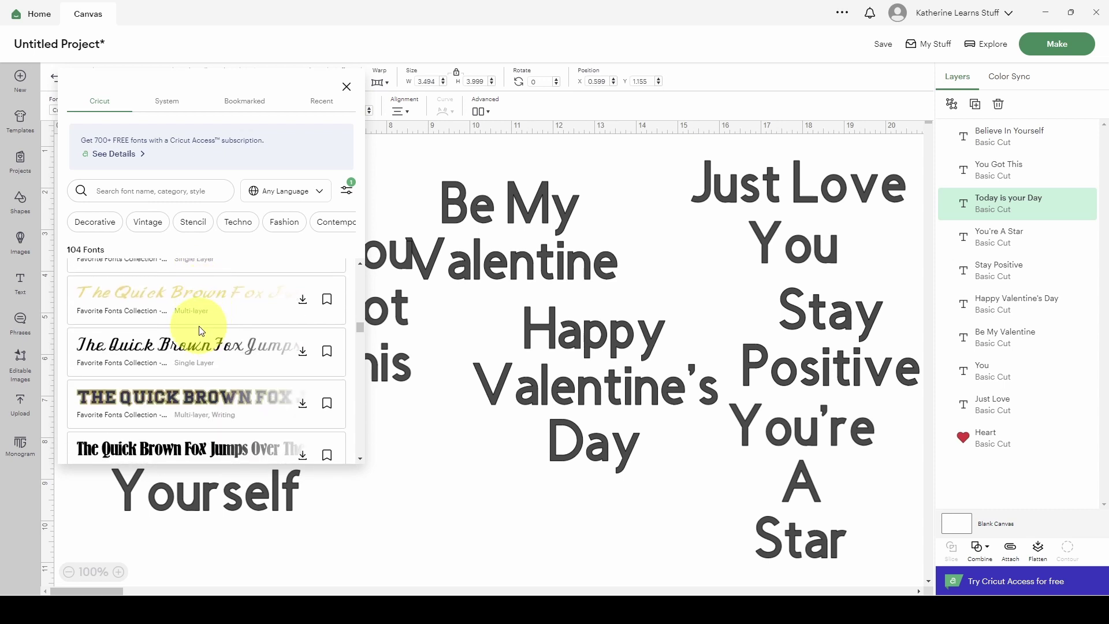
scroll(200, 331, down, 1)
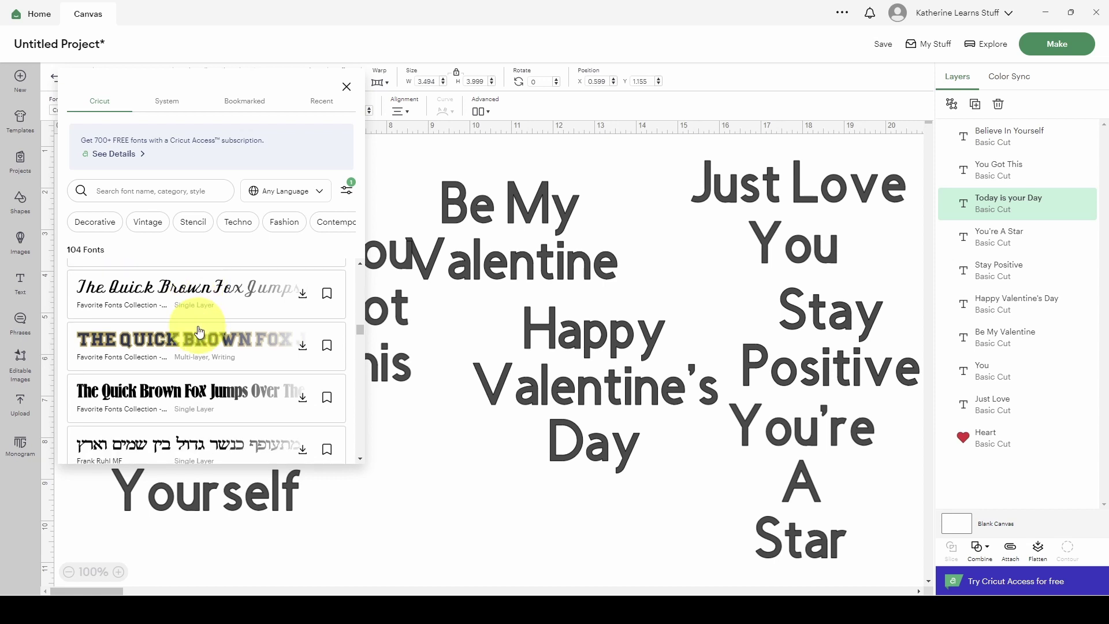
scroll(199, 331, up, 5)
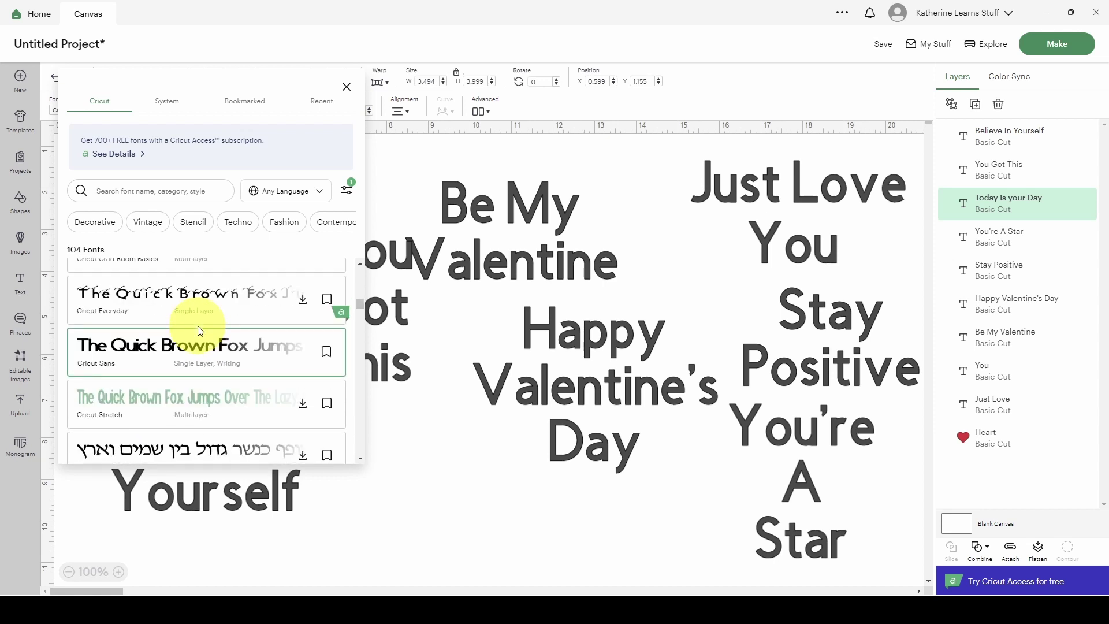
scroll(201, 330, up, 2)
click(346, 190)
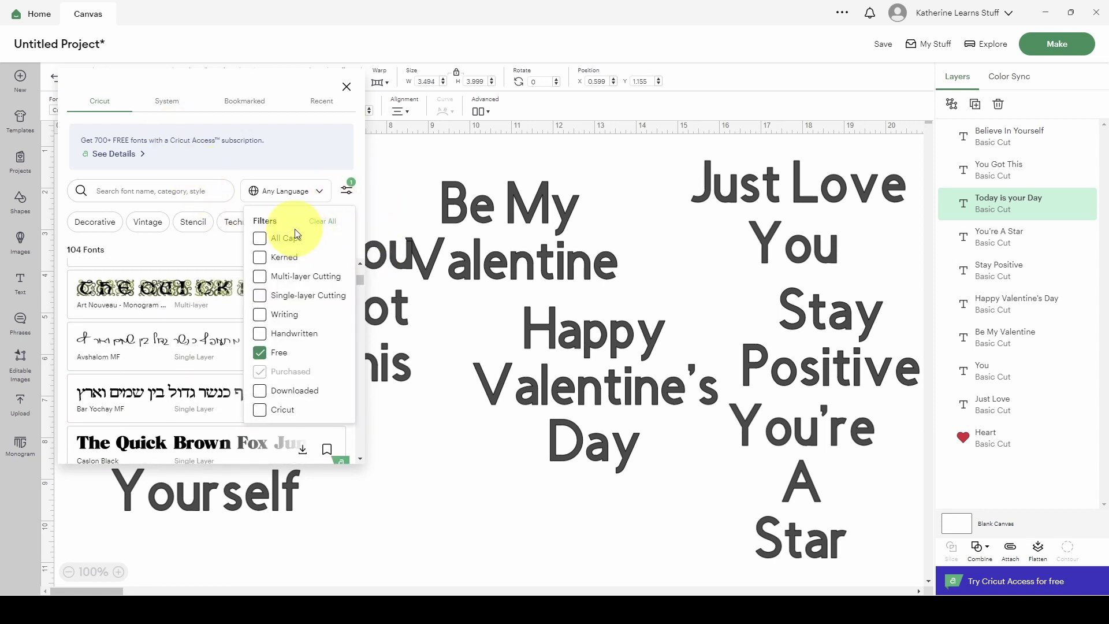
click(167, 102)
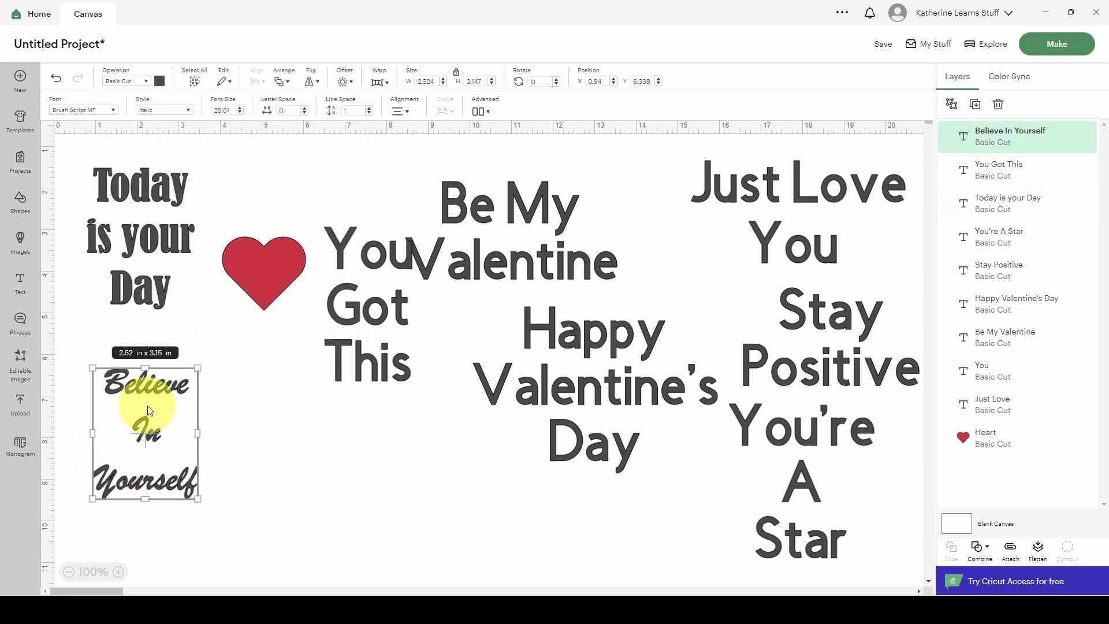
Reduce the line spacing of the "Believe In Yourself" text to -10
click(369, 114)
click(369, 113)
click(369, 113)
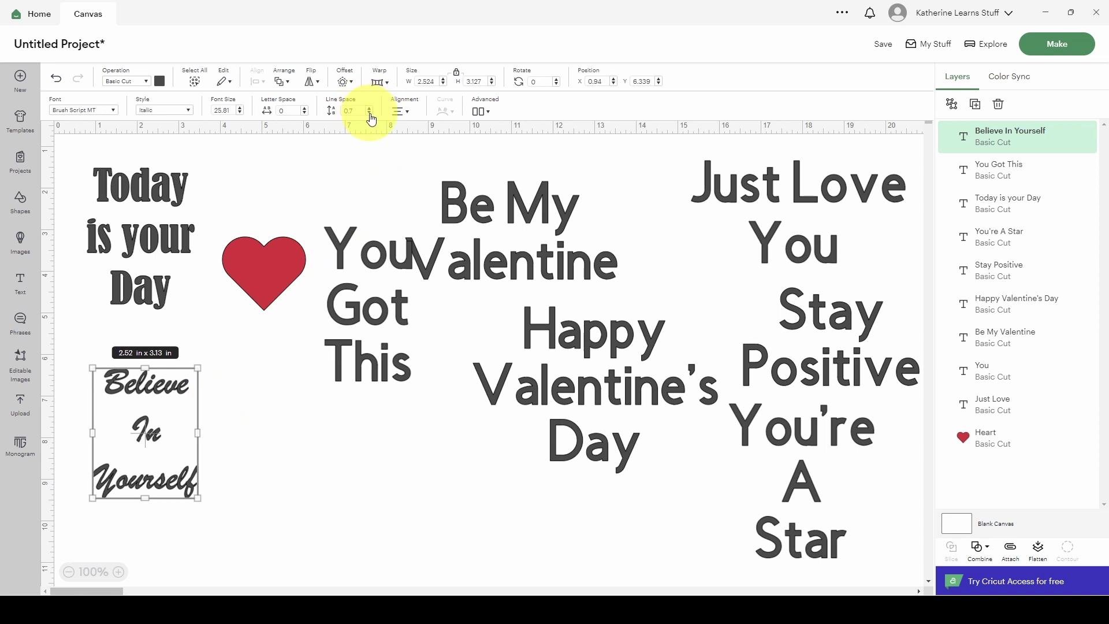
click(369, 114)
click(369, 114)
click(369, 113)
click(369, 113)
click(369, 114)
click(369, 113)
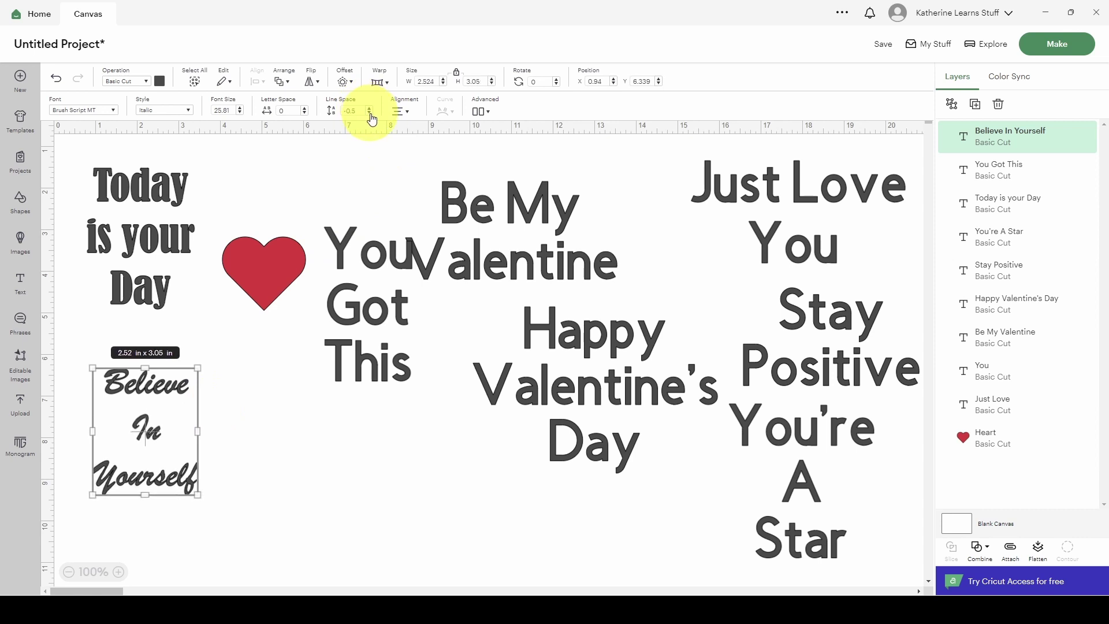
click(369, 113)
click(369, 113)
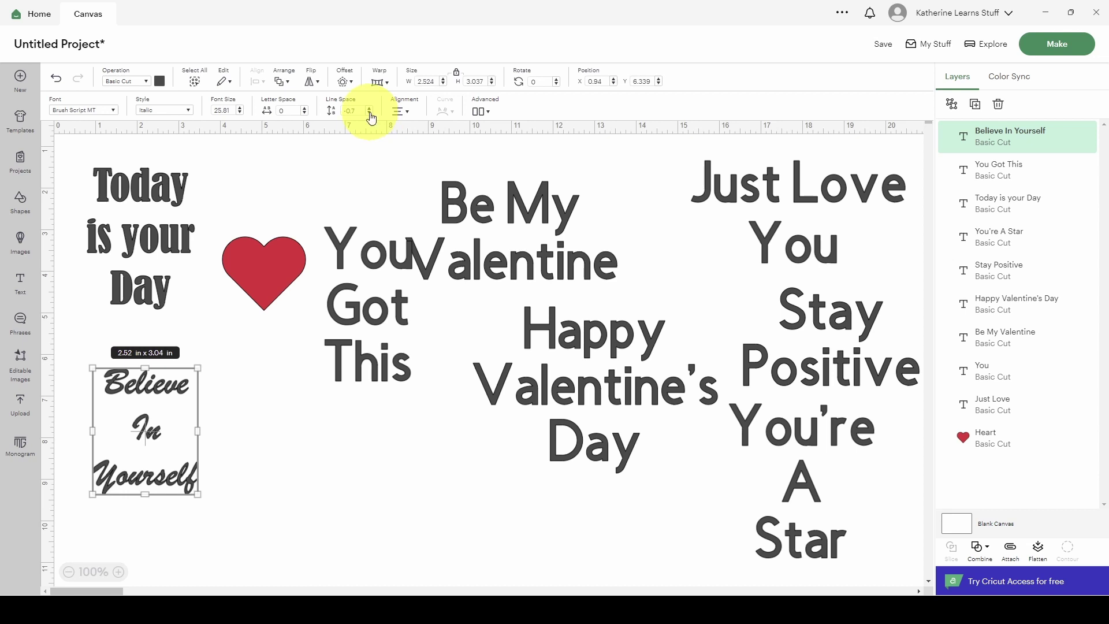
click(370, 114)
click(370, 113)
click(370, 114)
click(370, 113)
click(370, 113)
click(371, 113)
click(370, 113)
click(370, 114)
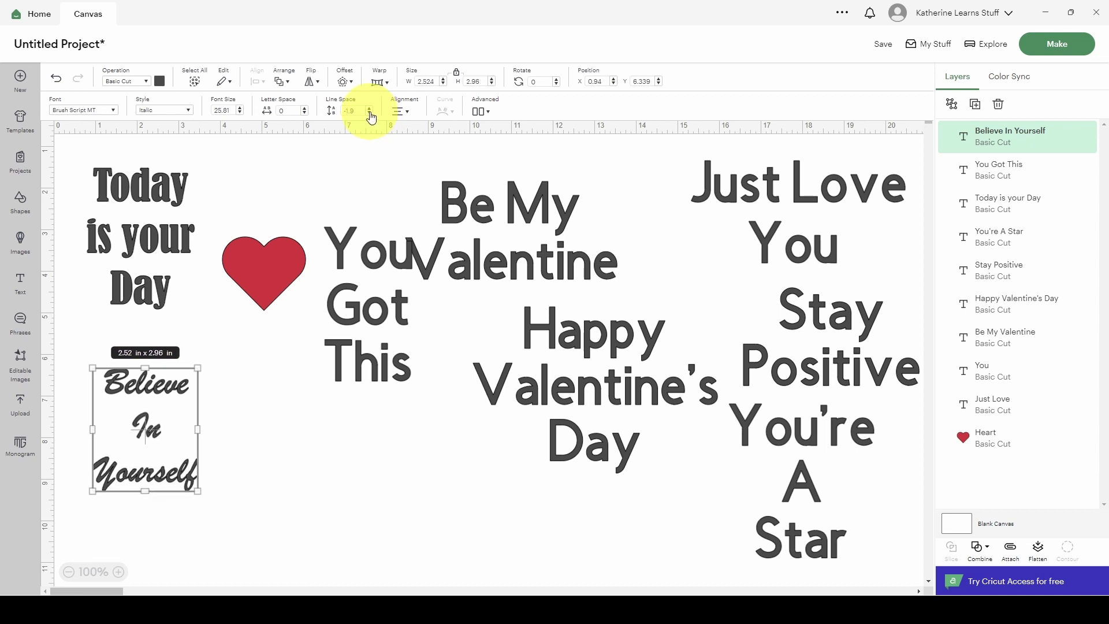
click(371, 114)
click(370, 114)
click(370, 114)
click(370, 114)
click(370, 113)
click(370, 113)
click(370, 114)
click(370, 114)
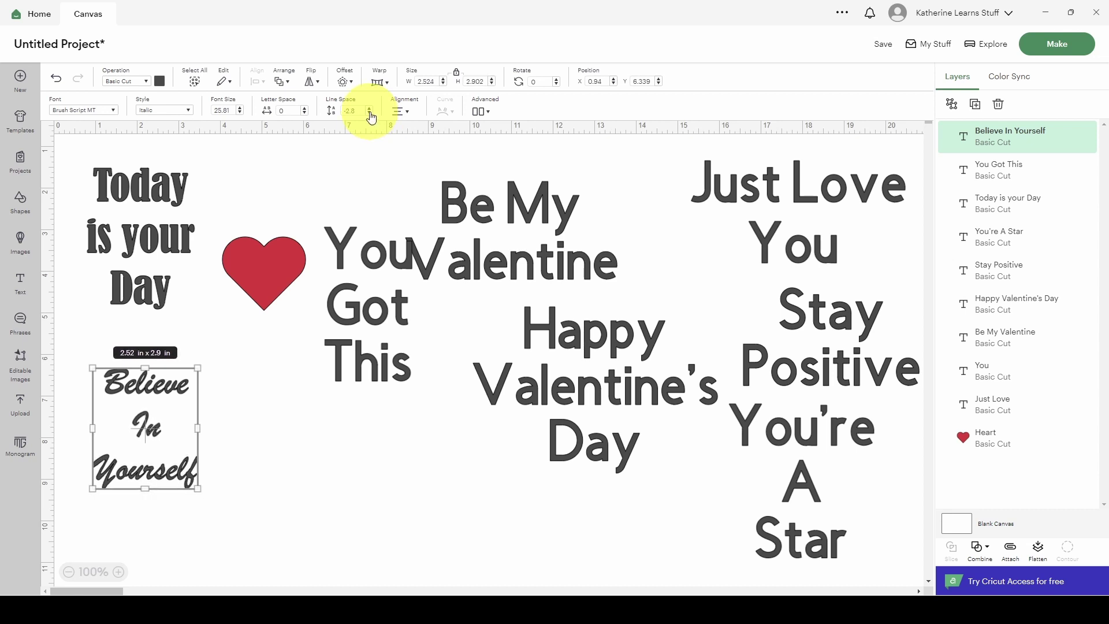
click(370, 113)
click(371, 113)
click(371, 114)
click(370, 114)
click(370, 114)
click(370, 114)
click(370, 113)
click(371, 114)
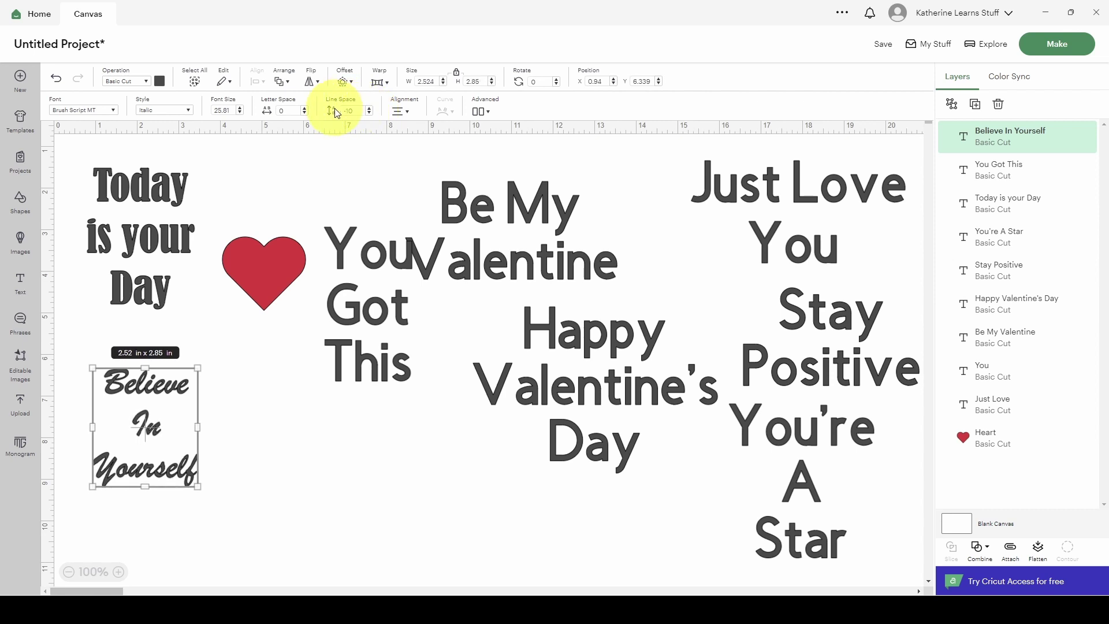
Shrink the "Just Love" text to about 3.5 in wide and place it just above the "You" text
click(699, 168)
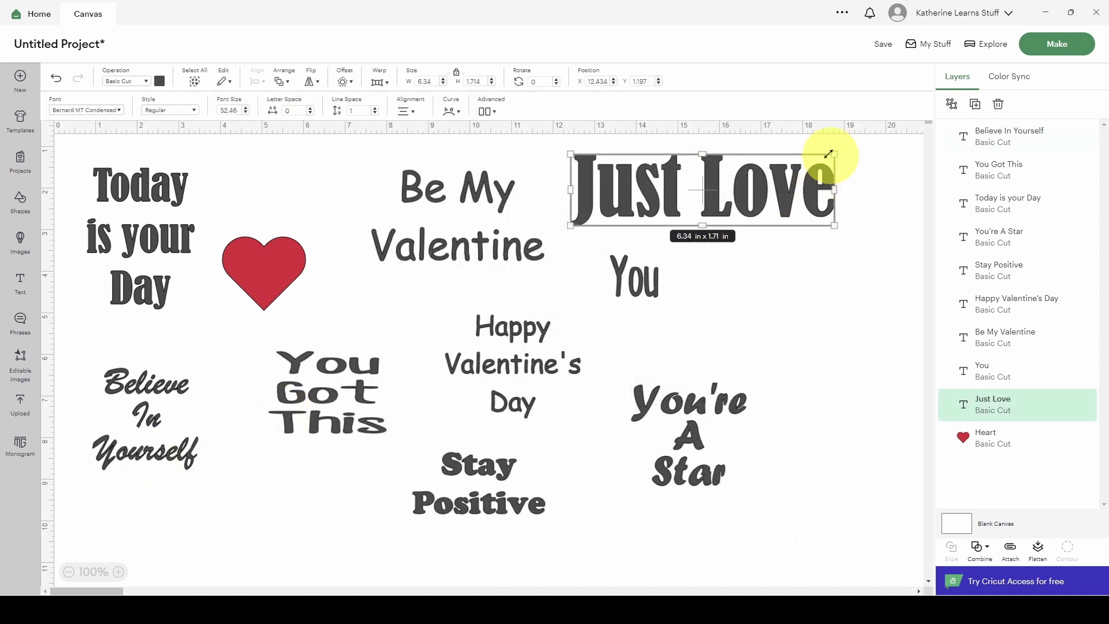
drag(822, 158, 717, 185)
drag(660, 209, 694, 202)
click(820, 299)
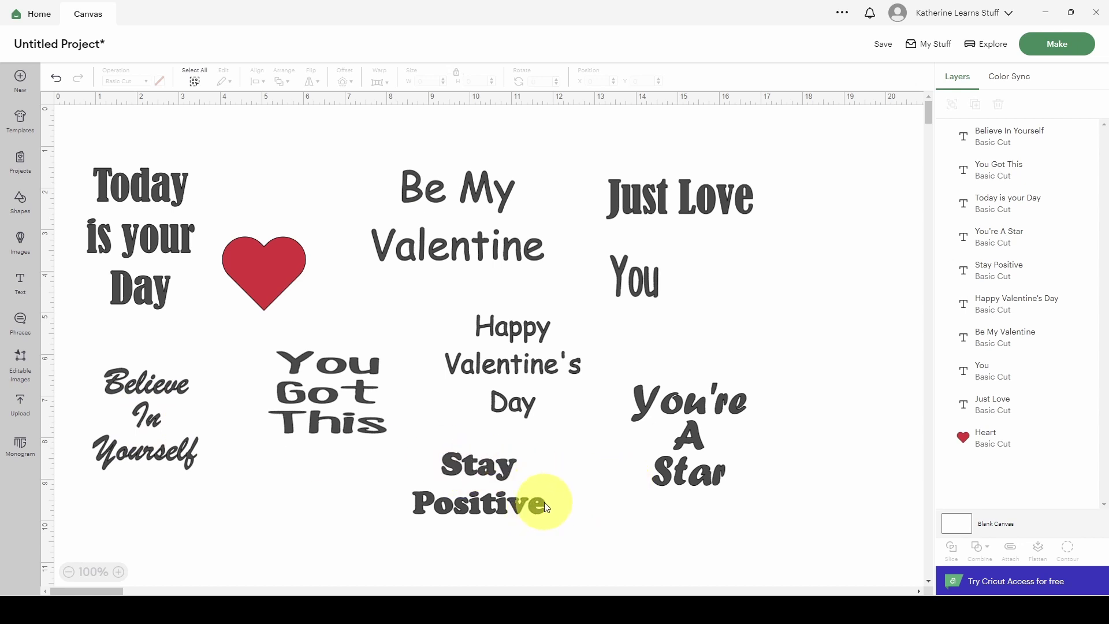
Duplicate the red heart five times
click(275, 267)
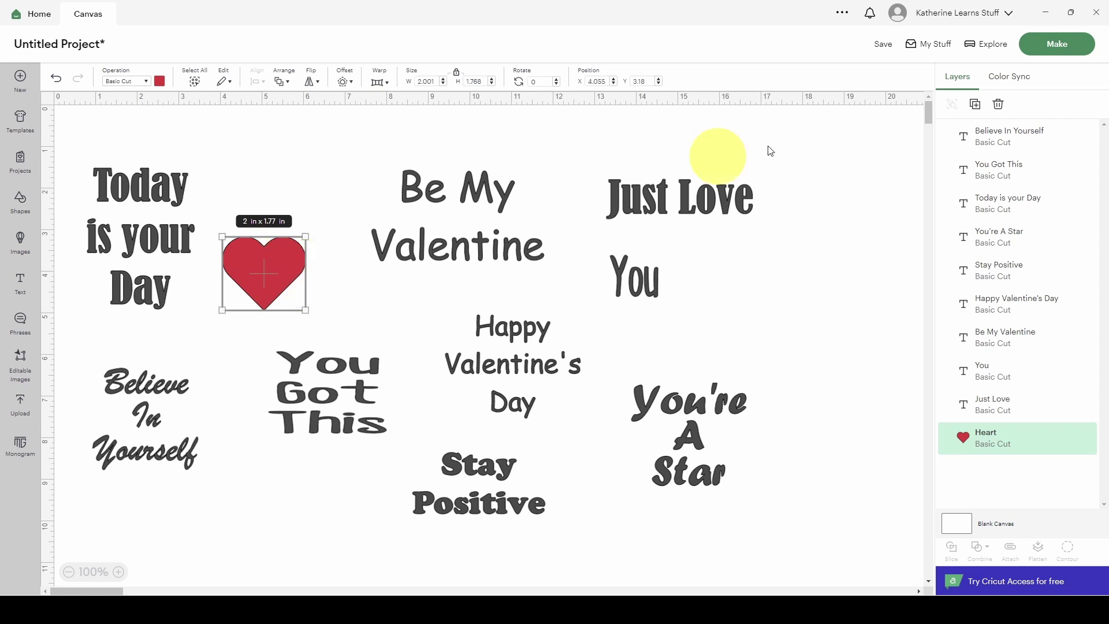
click(975, 105)
click(975, 105)
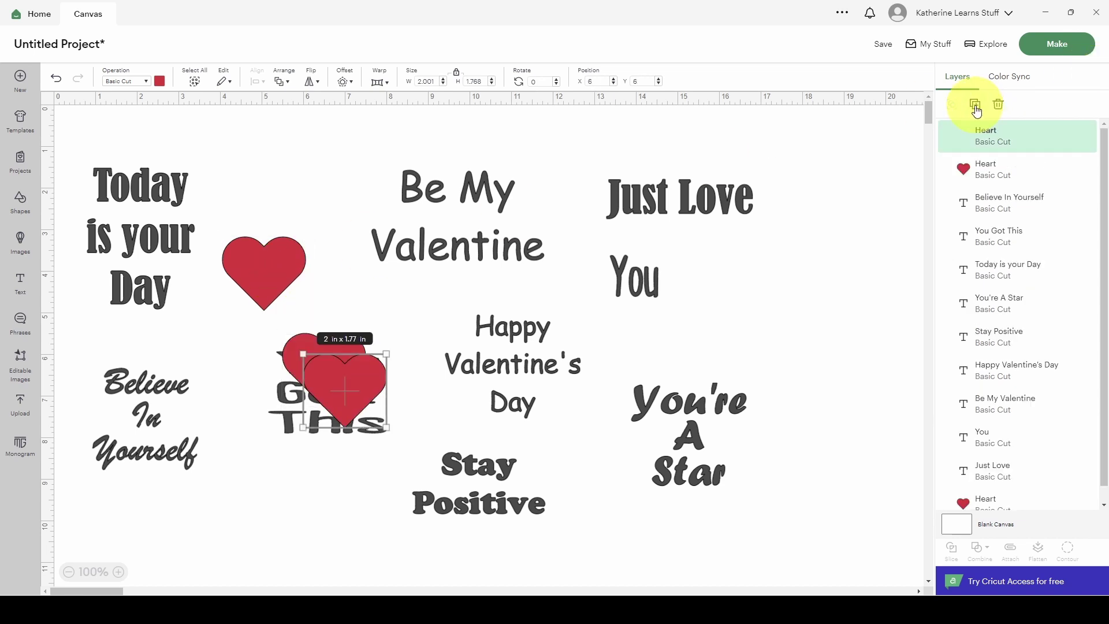
click(975, 105)
click(975, 105)
click(975, 105)
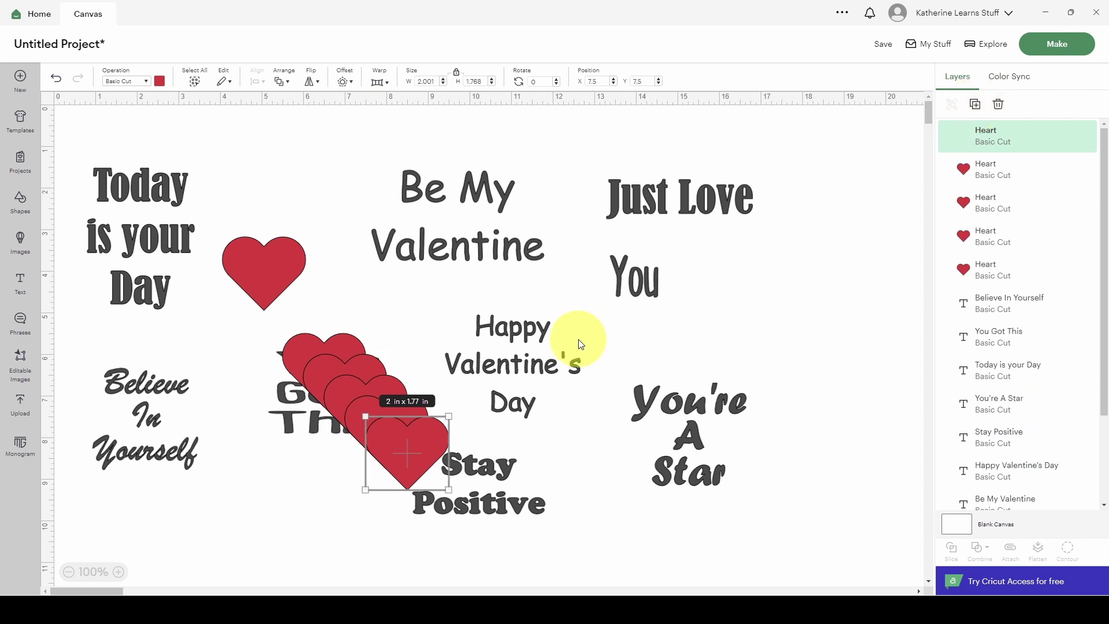
Move the newest heart copy over the "Today is your Day" text and enlarge it to about 5.63 x 4.98 in
drag(414, 455, 108, 157)
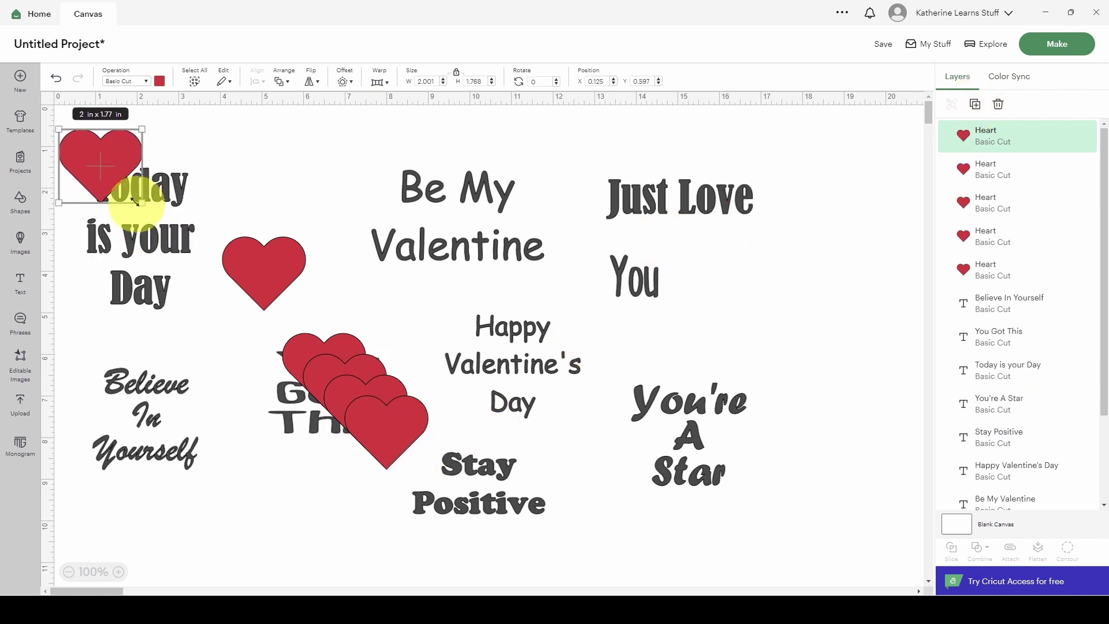
drag(142, 203, 293, 335)
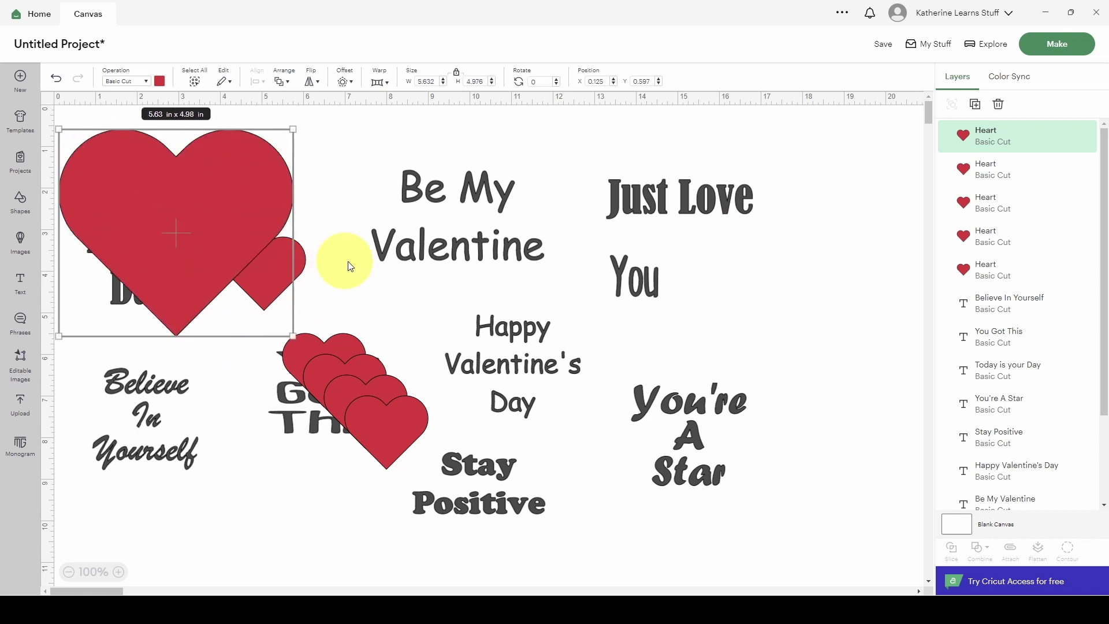
Move the original small heart to the open area beside the "You" text, and shift the large heart to X 0, Y 0.319
click(290, 269)
drag(291, 269, 398, 421)
drag(280, 249, 780, 317)
drag(349, 362, 210, 177)
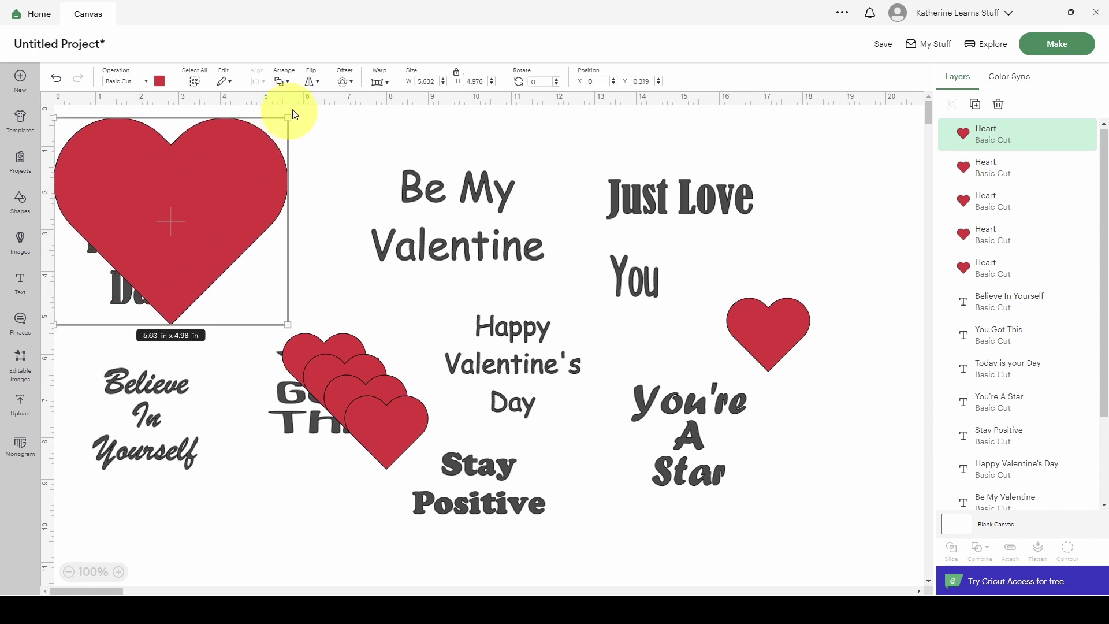
Send the large red heart to the back and centre the "Today is your Day" text on it by eye
click(282, 81)
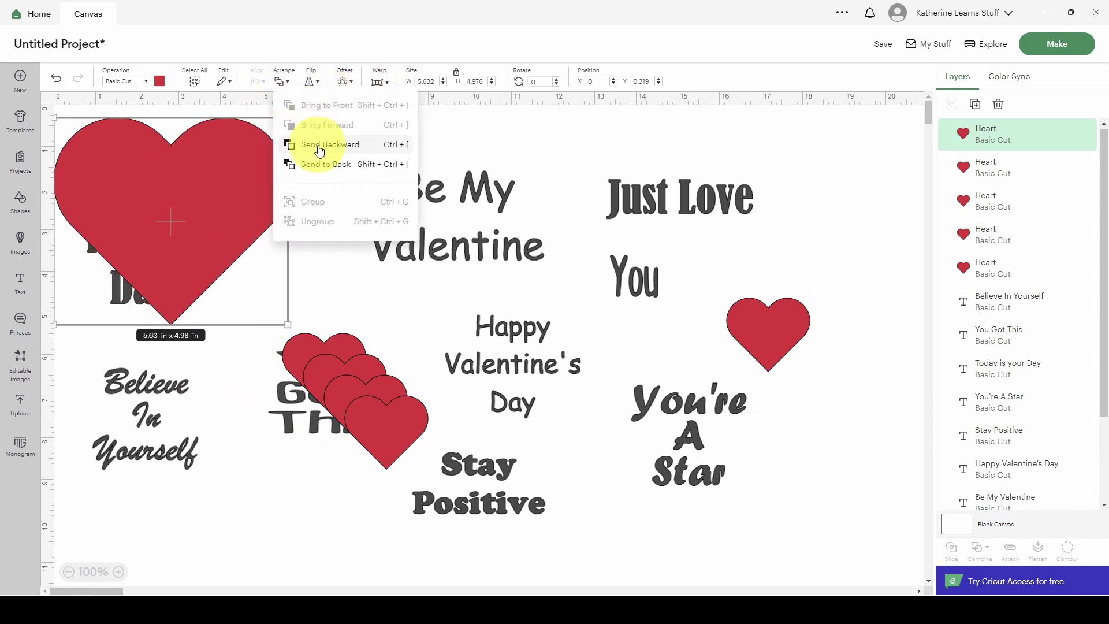
click(303, 164)
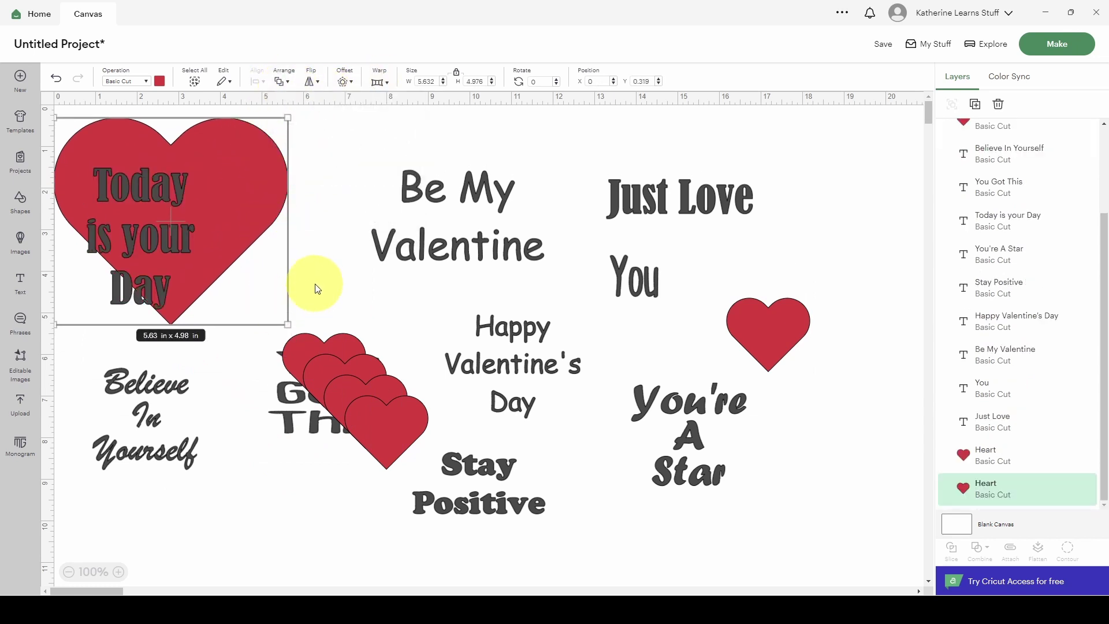
click(155, 241)
drag(154, 241, 186, 217)
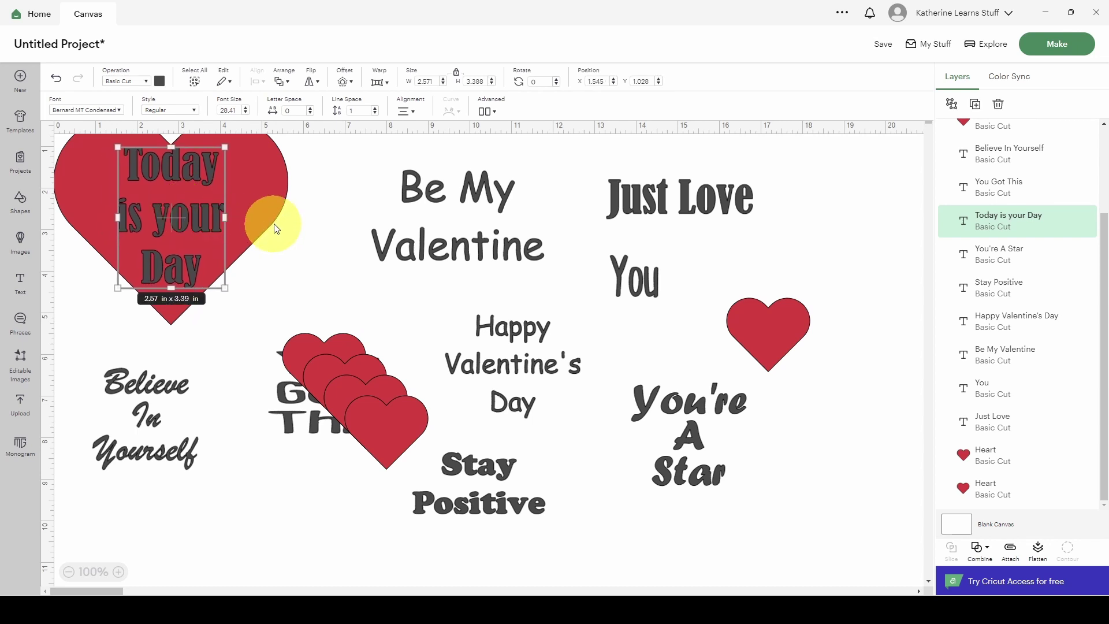
click(294, 267)
drag(294, 264, 366, 383)
scroll(300, 242, up, 4)
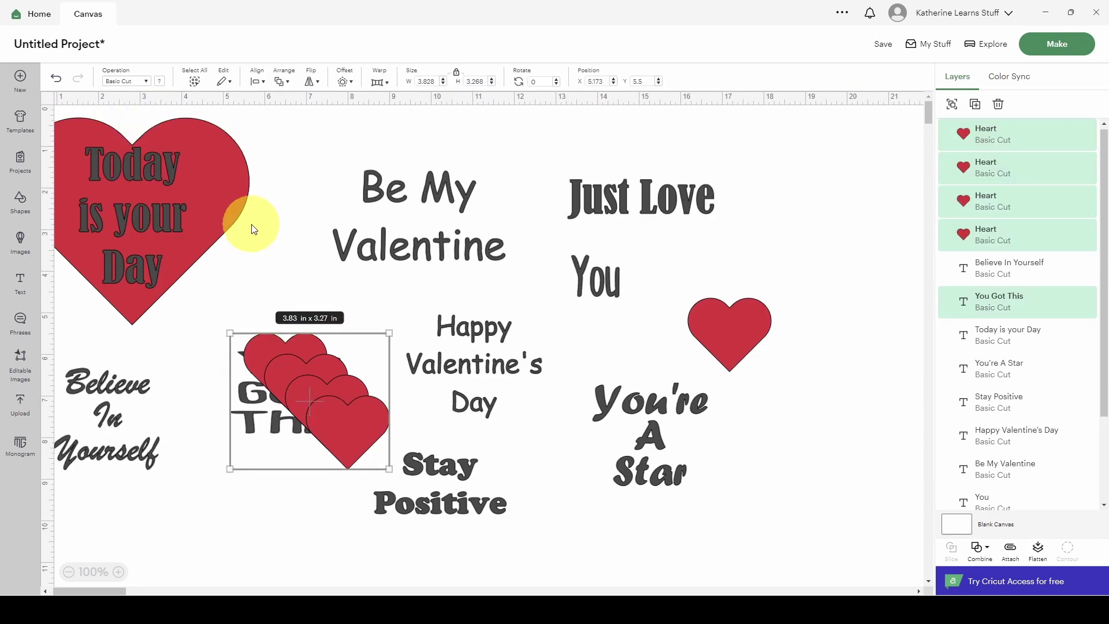
Recolor the "Today is your Day" text light pink
click(179, 231)
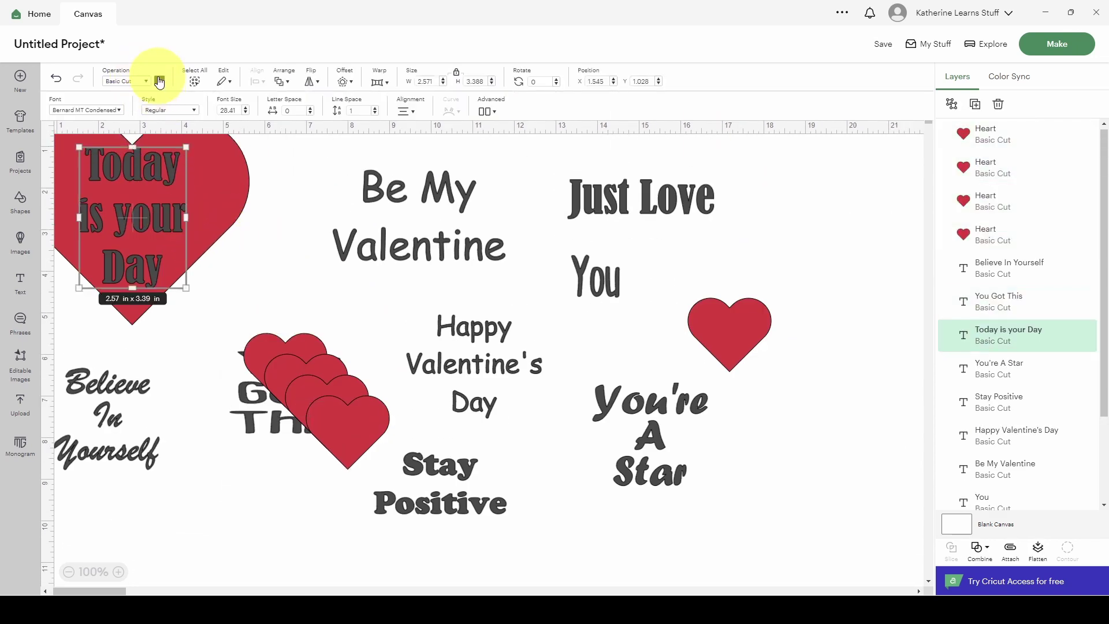
click(160, 81)
click(172, 193)
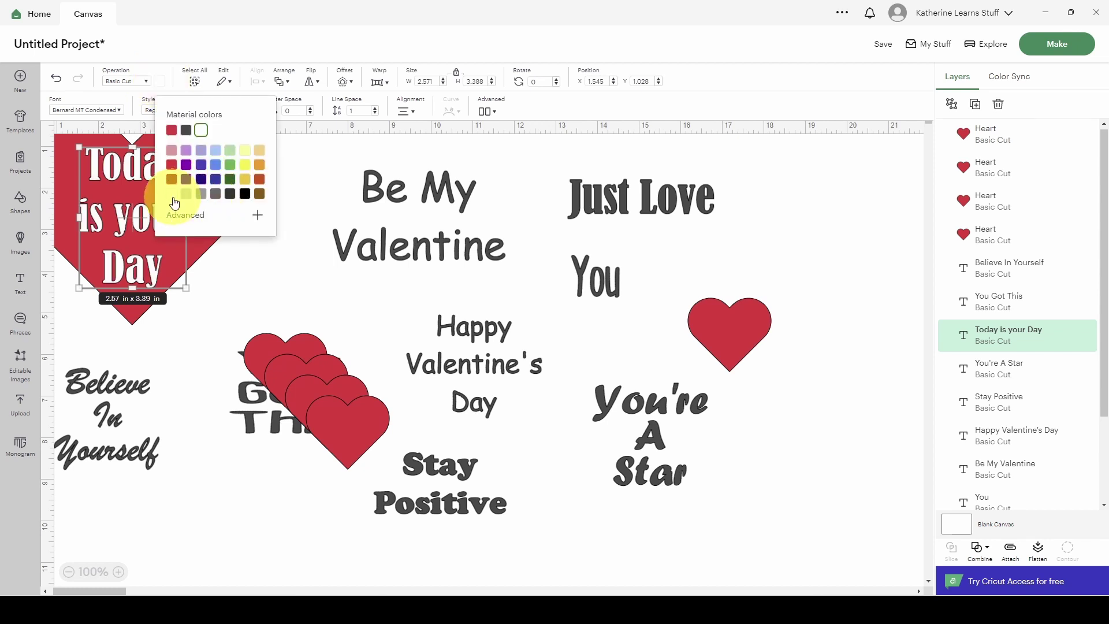
click(174, 153)
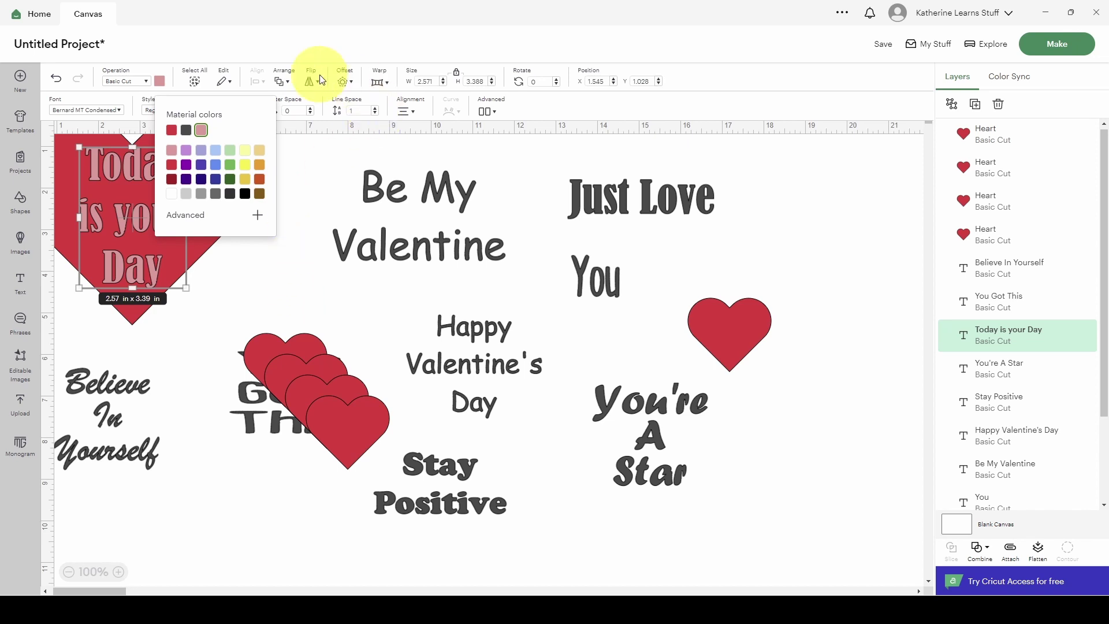
Add a welded 0.25 in offset with rounded corners around the "Today is your Day" text and color it white
click(354, 87)
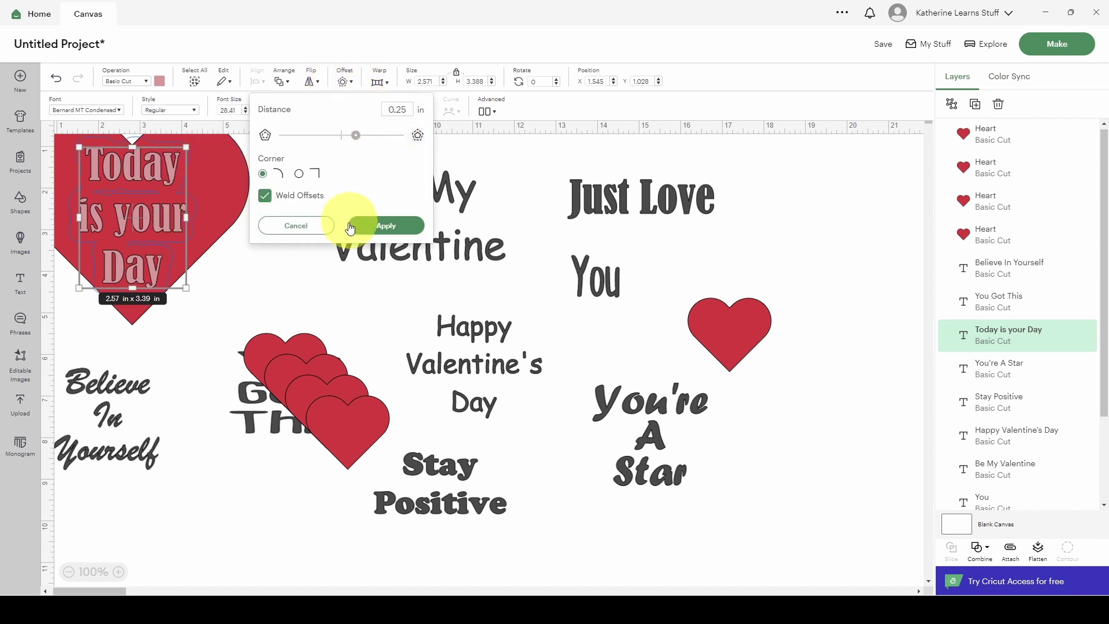
click(386, 226)
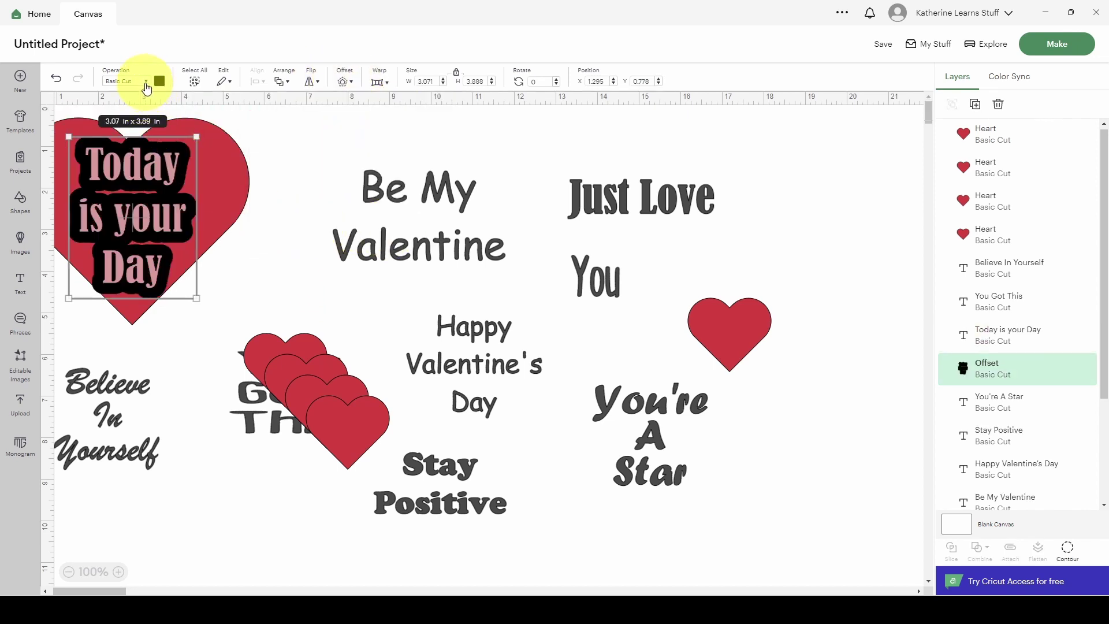
click(159, 80)
click(171, 194)
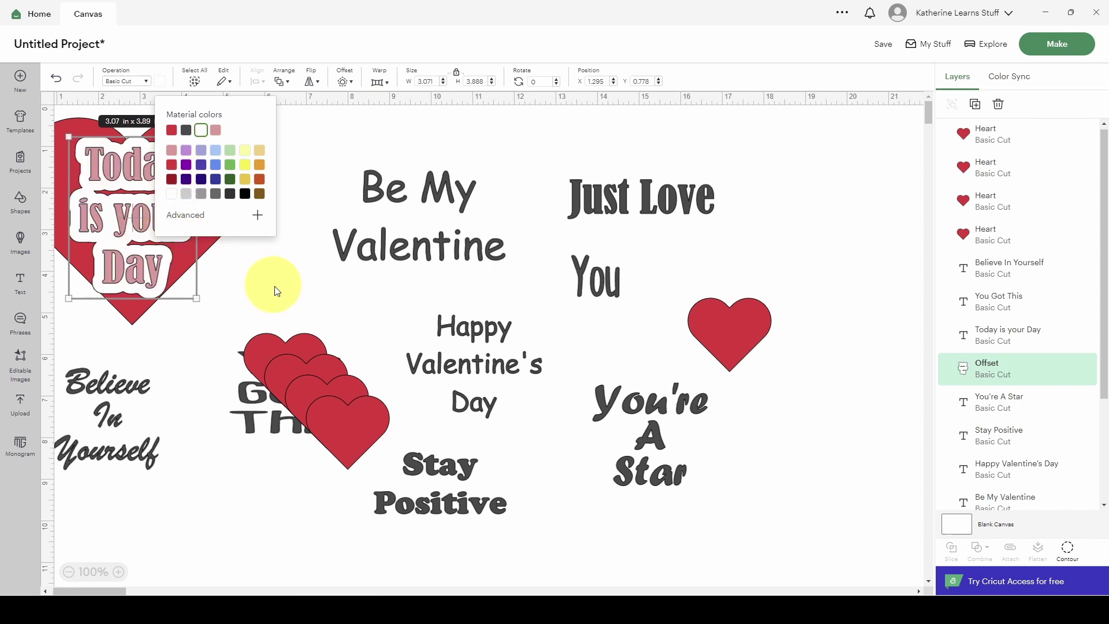
click(276, 291)
Enlarge the large heart to about 5.99 x 5.3 in and center it with the "Today is your Day" text and offset
click(227, 218)
drag(248, 327, 266, 341)
click(302, 166)
drag(317, 154, 110, 226)
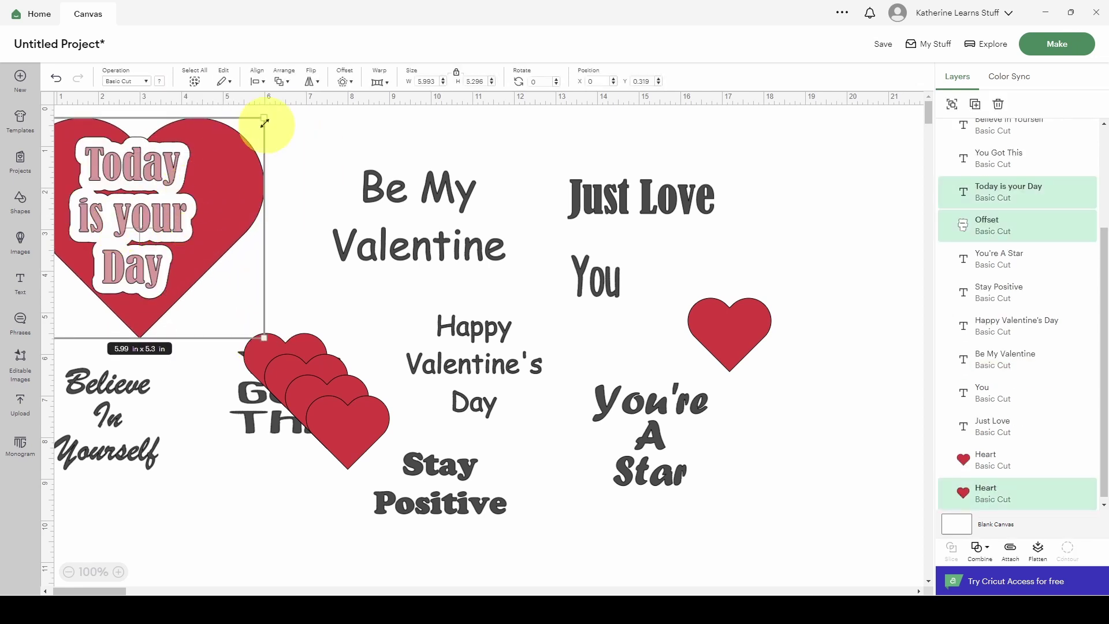
click(256, 81)
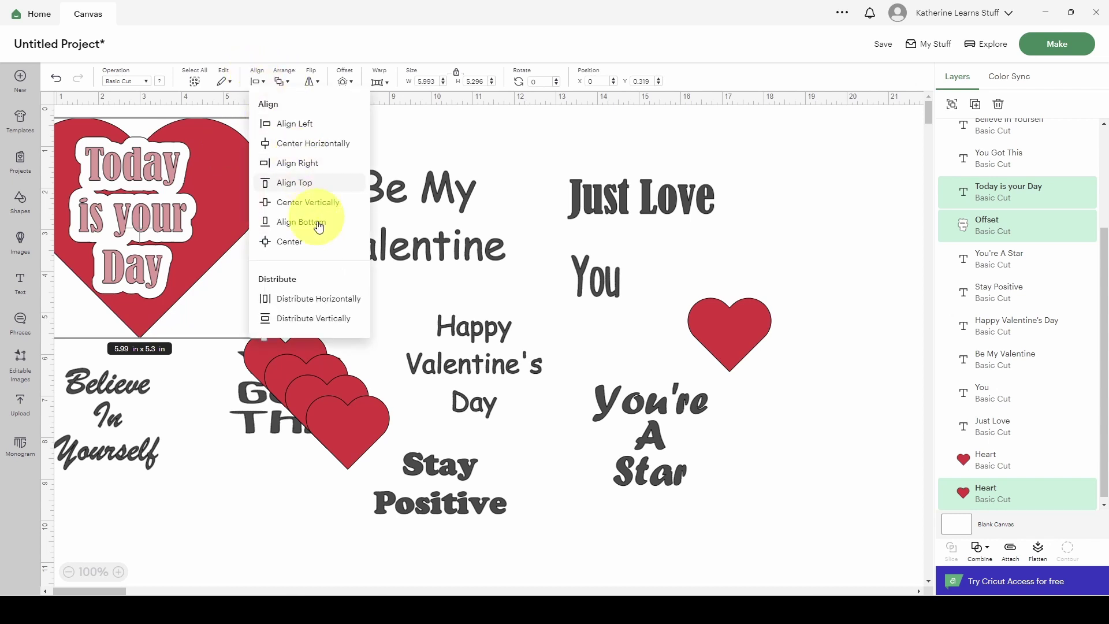
click(297, 248)
Group the heart, "Today is your Day" text and offset, and move the group out of the way to about X 18.653, Y 0.625
click(297, 132)
drag(334, 129, 172, 202)
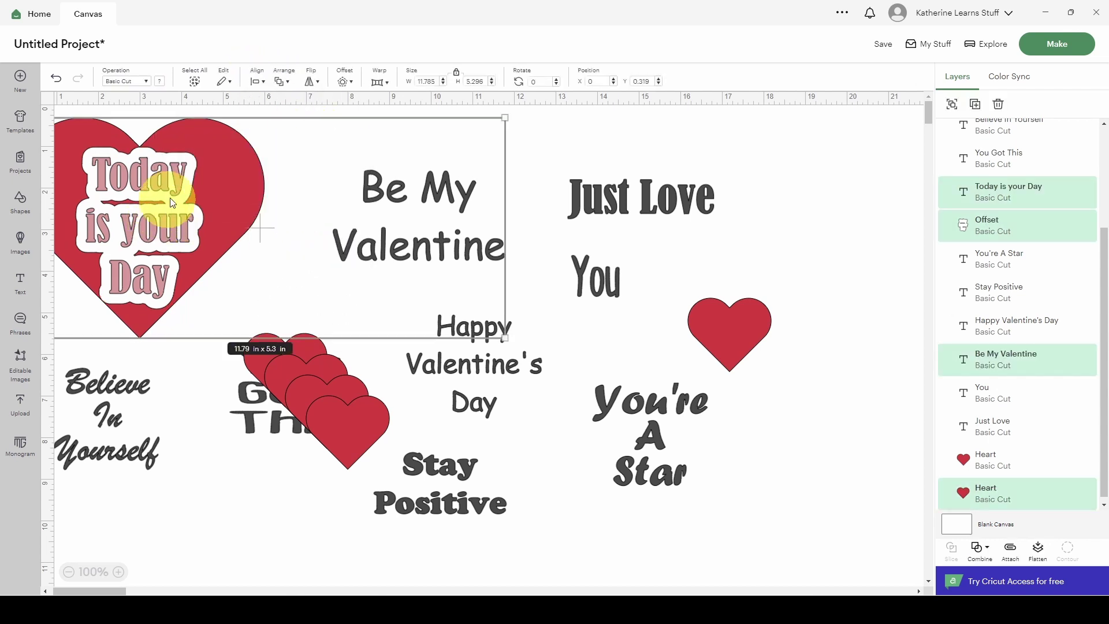
click(292, 139)
drag(272, 123, 119, 236)
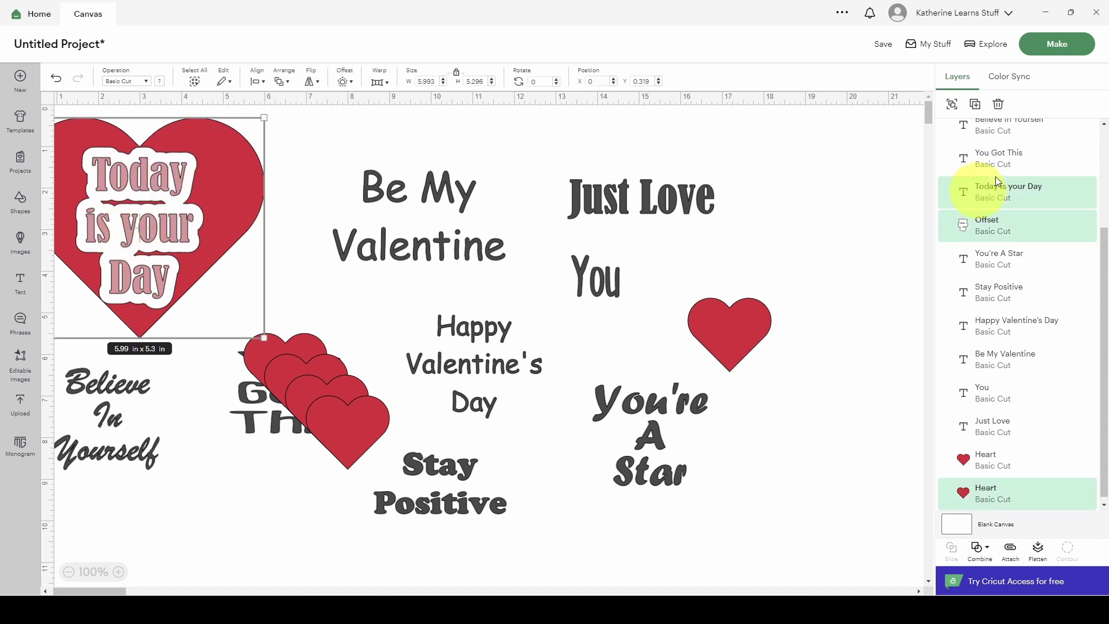
click(952, 104)
drag(191, 222, 903, 232)
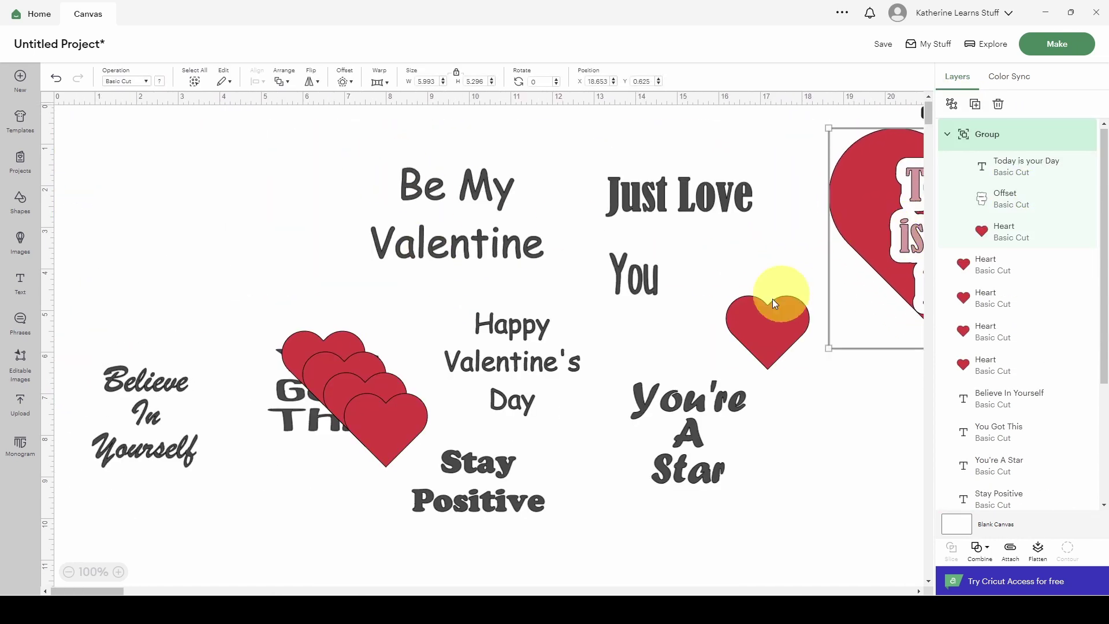
Move the front heart copy to the cleared area, enlarge it to about 3.71 x 3.28 in, and bring the "Be My Valentine" text to it
click(774, 303)
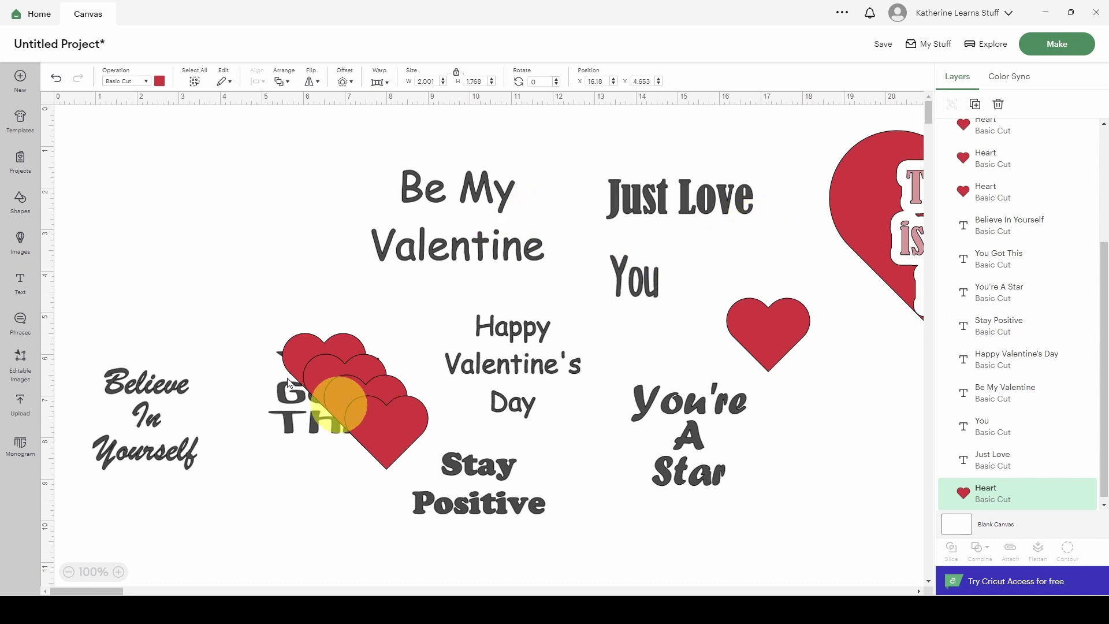
drag(370, 422, 149, 211)
drag(189, 247, 265, 316)
drag(507, 255, 231, 278)
Send the enlarged heart to the back and shift it slightly behind the "Be My Valentine" text
click(235, 180)
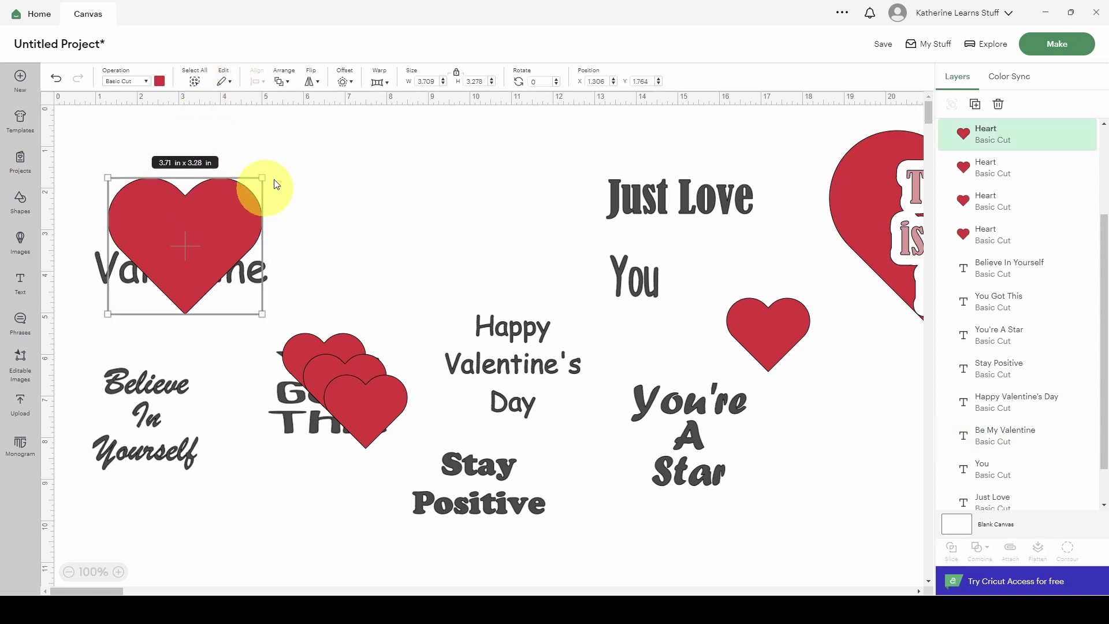
click(287, 82)
click(315, 162)
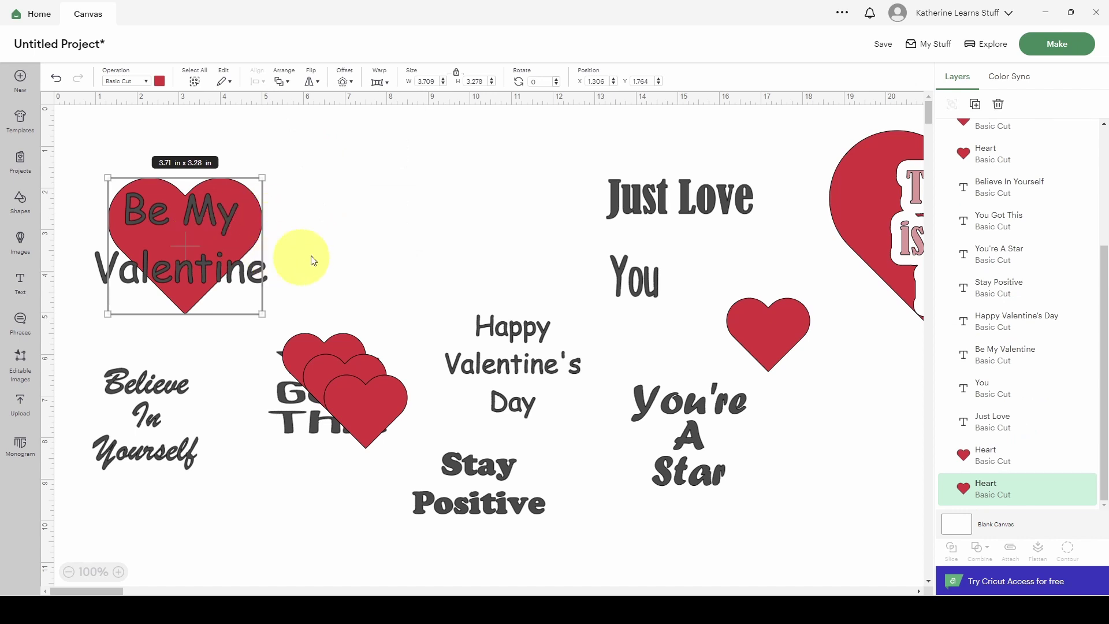
drag(224, 272, 216, 276)
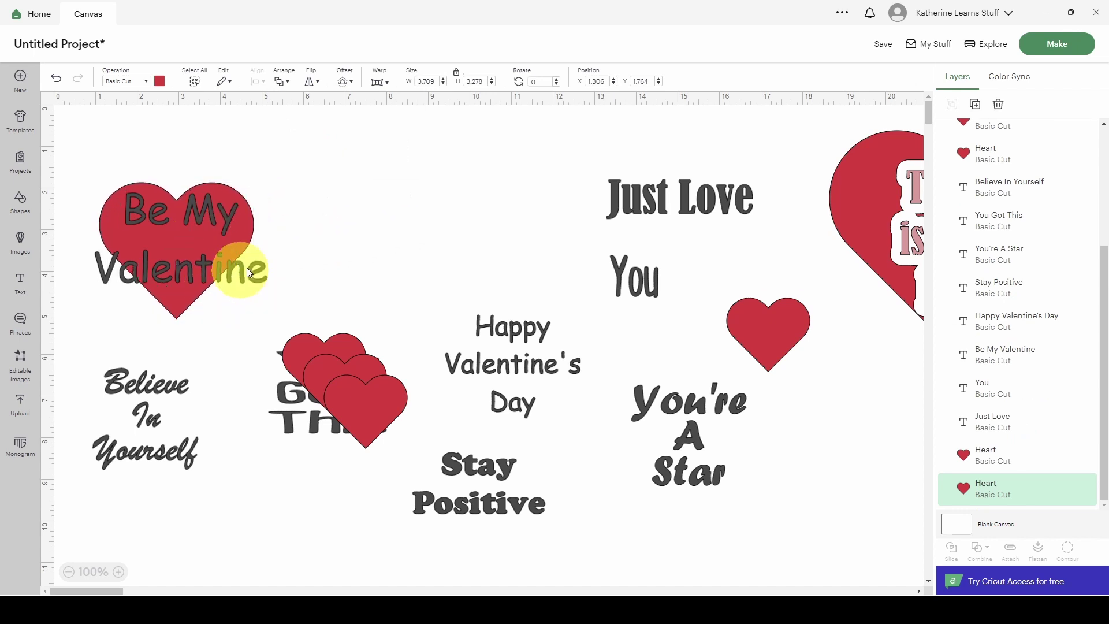
Color the "Be My Valentine" text white and group it with its heart
click(220, 278)
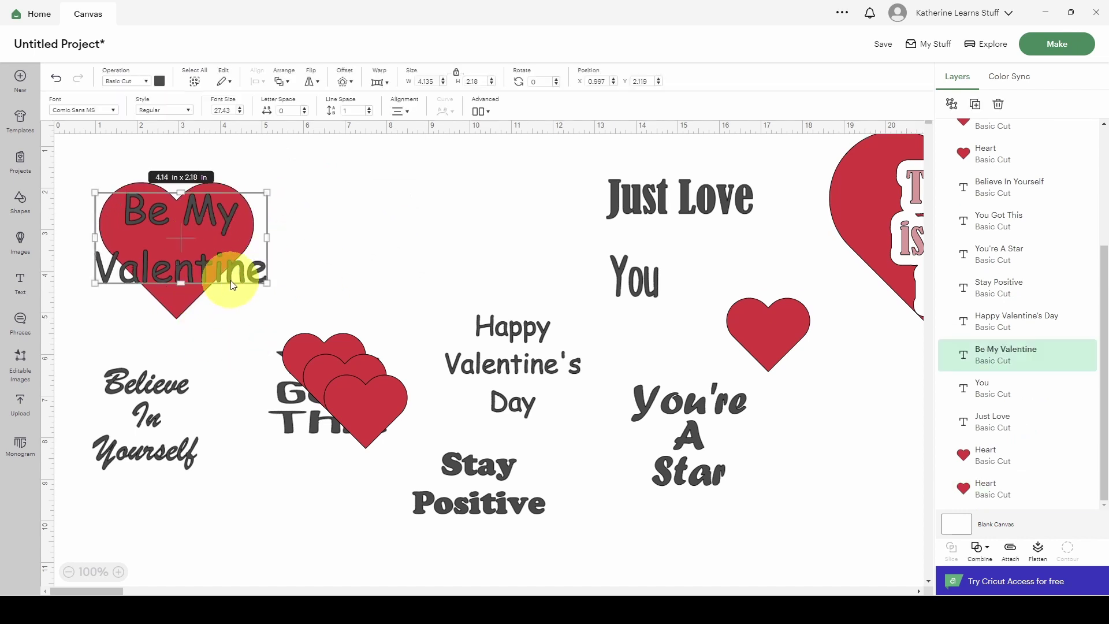
click(159, 81)
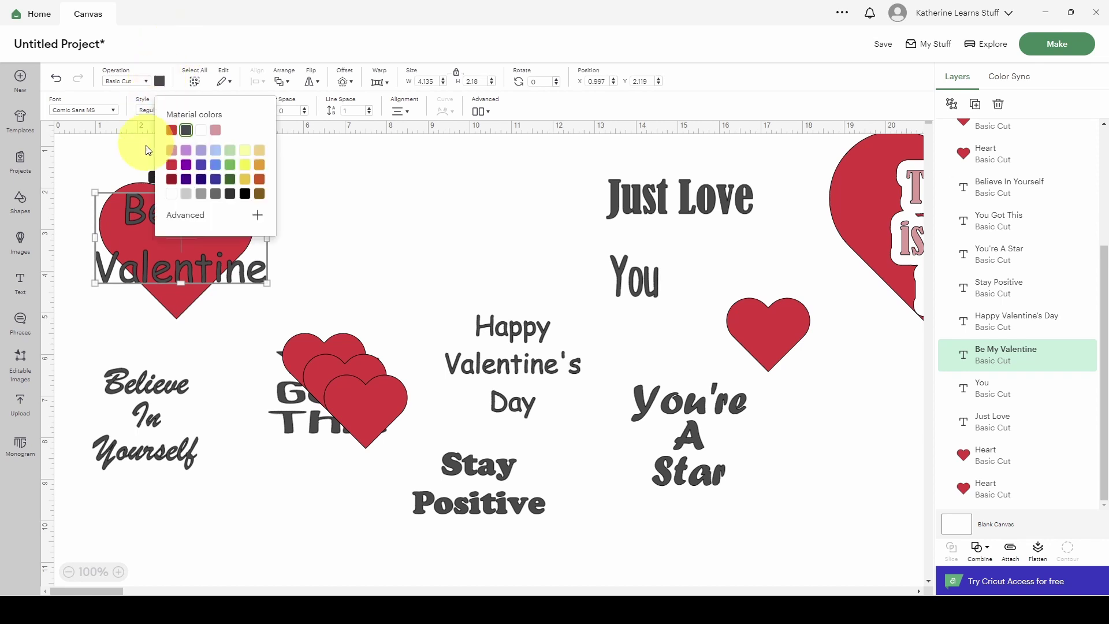
click(171, 195)
click(349, 199)
drag(262, 144, 147, 282)
click(951, 104)
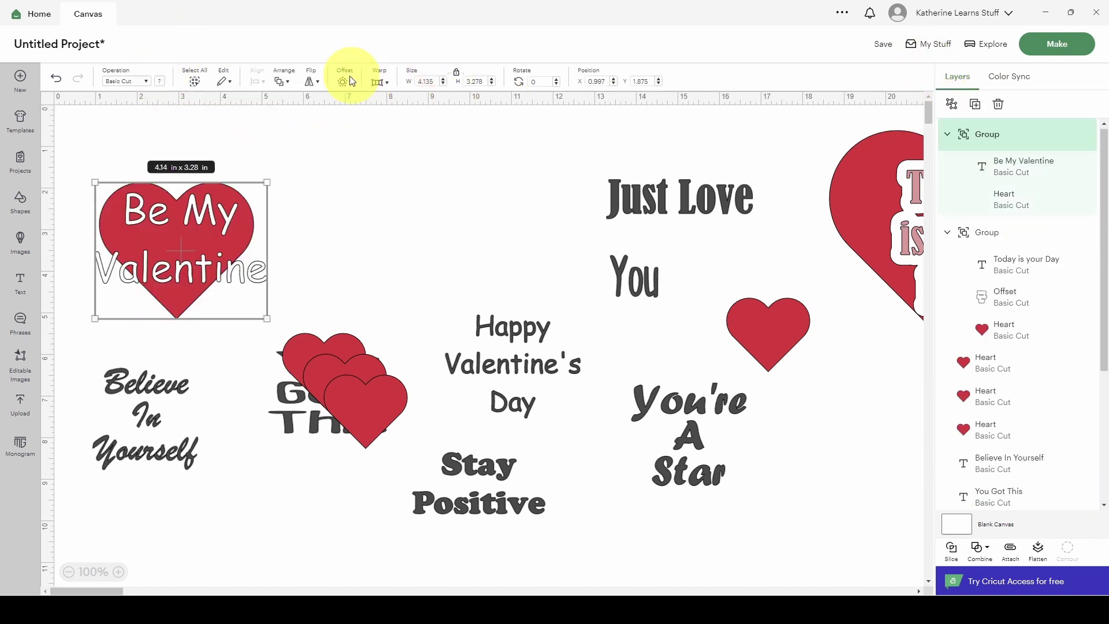
Add a welded 0.097 in offset with rounded corners around the "Be My Valentine" group and color the offset white
click(352, 87)
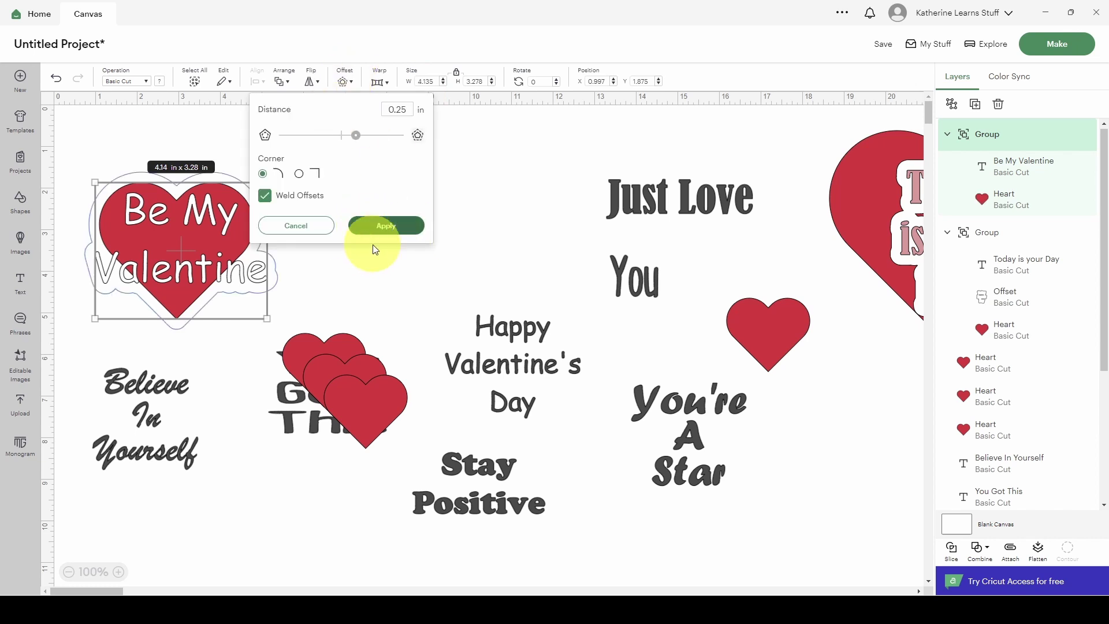
drag(355, 139, 348, 141)
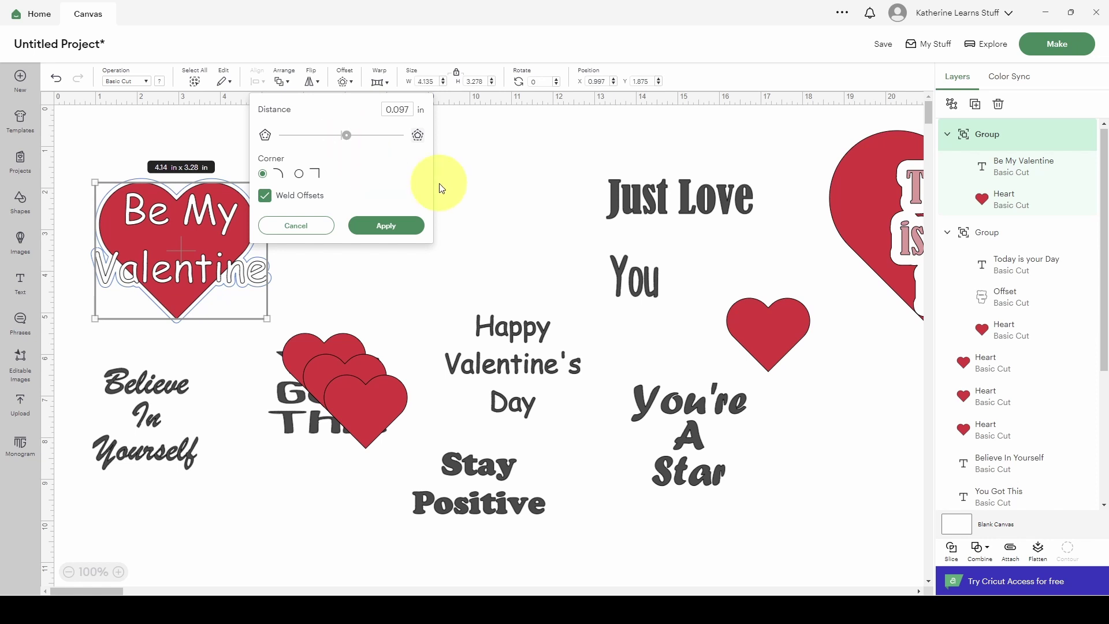
click(385, 226)
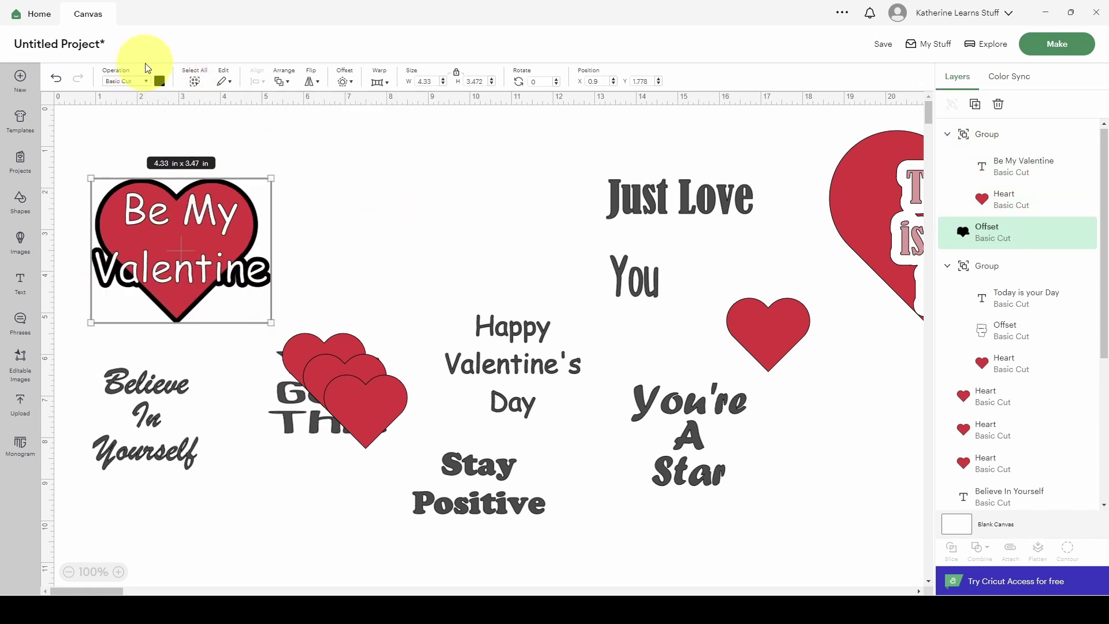
click(159, 84)
click(199, 128)
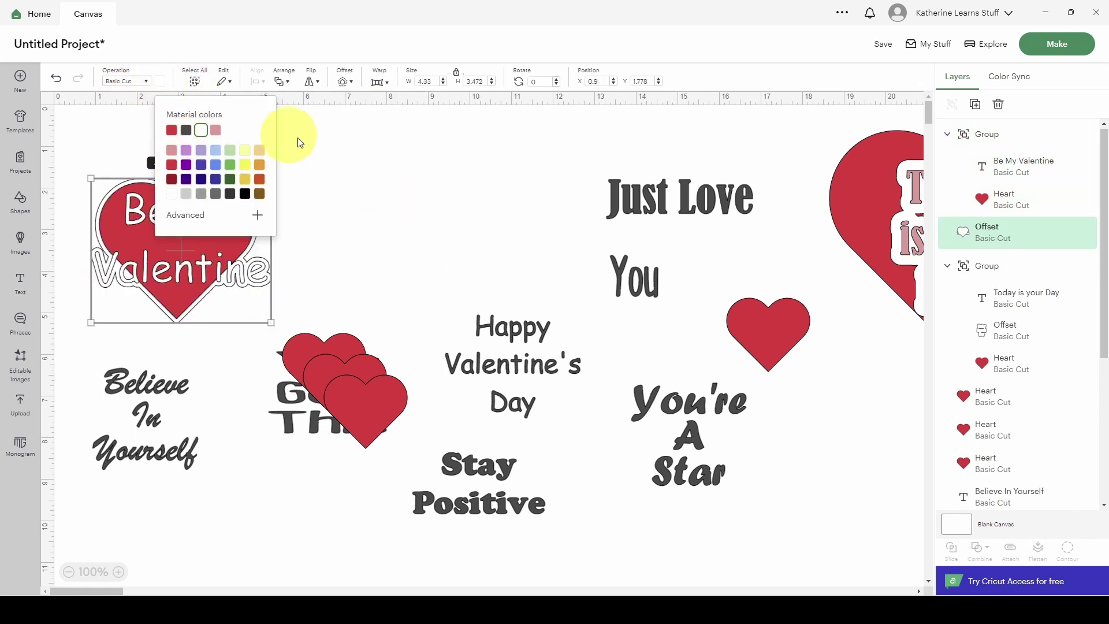
click(324, 212)
Group the "Be My Valentine" heart with its offset and move it below the "Today is your Day" heart
drag(258, 129, 145, 307)
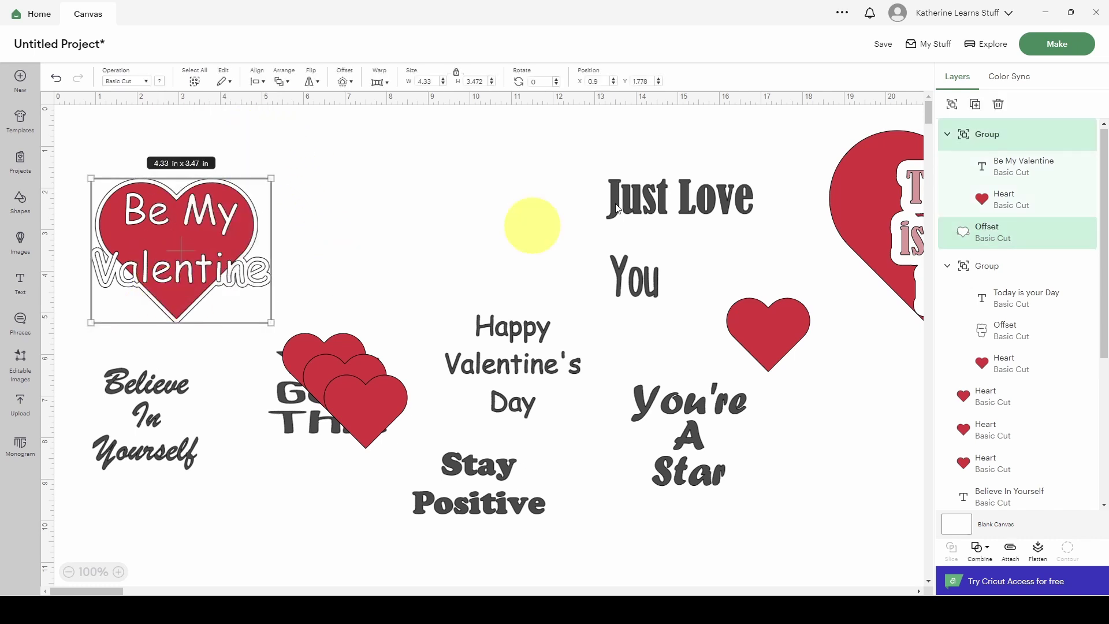
click(952, 104)
drag(193, 239, 976, 435)
Move the "Just Love" text to about X 4.767, Y 1.836, and bring the separate small heart closer to the "You" text
drag(702, 200, 347, 201)
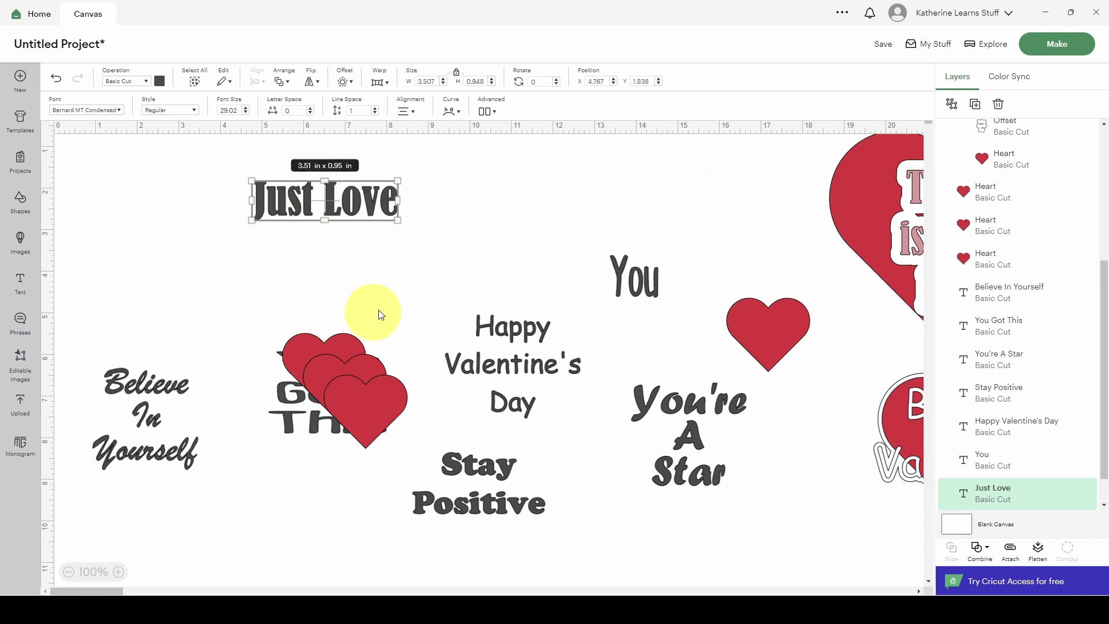
drag(785, 324, 576, 172)
click(635, 283)
shift+click(604, 275)
click(656, 240)
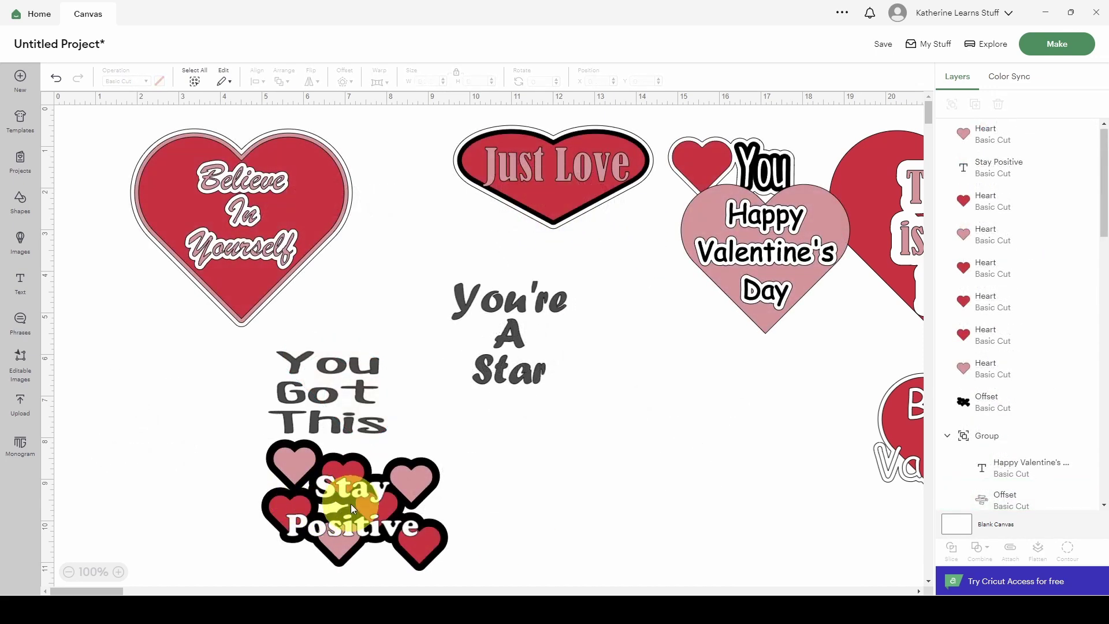
Hide the two small inner cutouts in the contour of the black offset behind the "Stay Positive" hearts
click(437, 559)
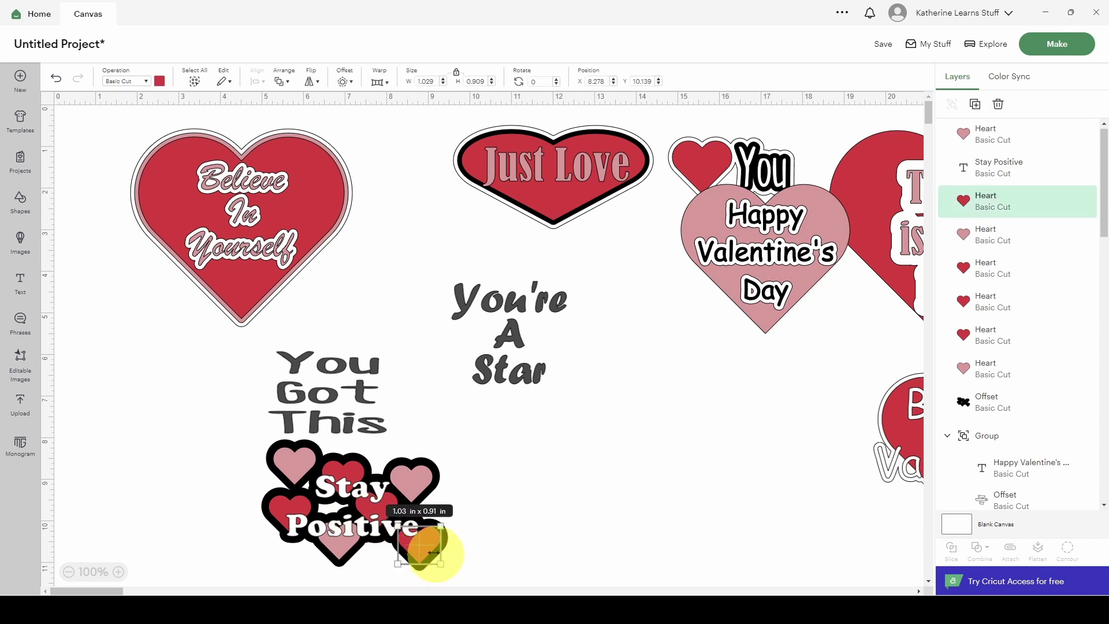
click(457, 486)
click(442, 488)
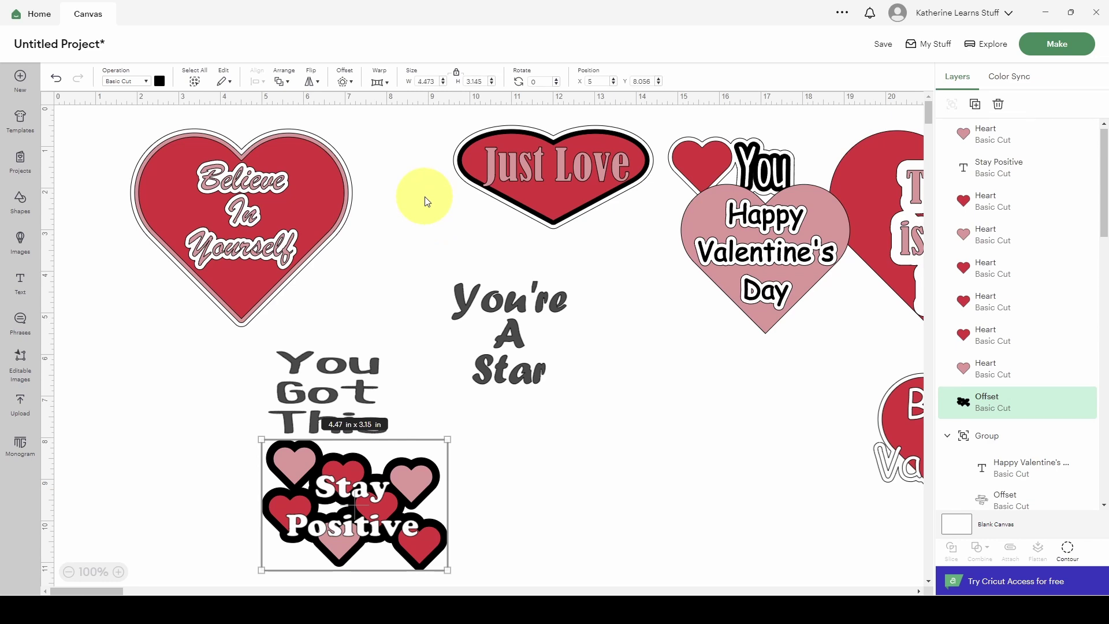
click(1067, 563)
click(491, 259)
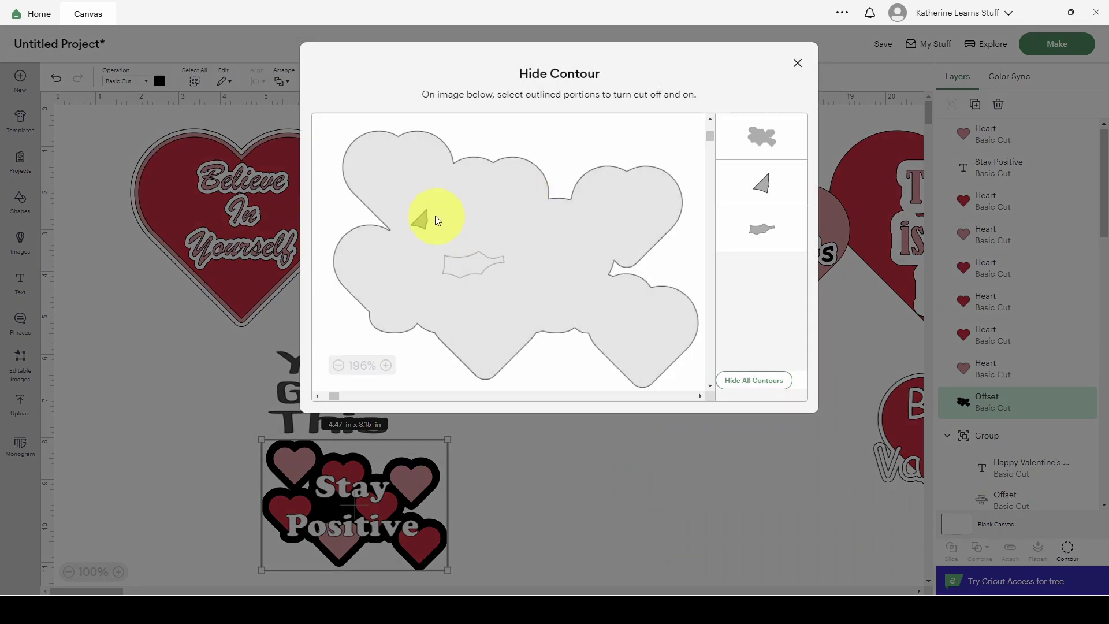
click(417, 220)
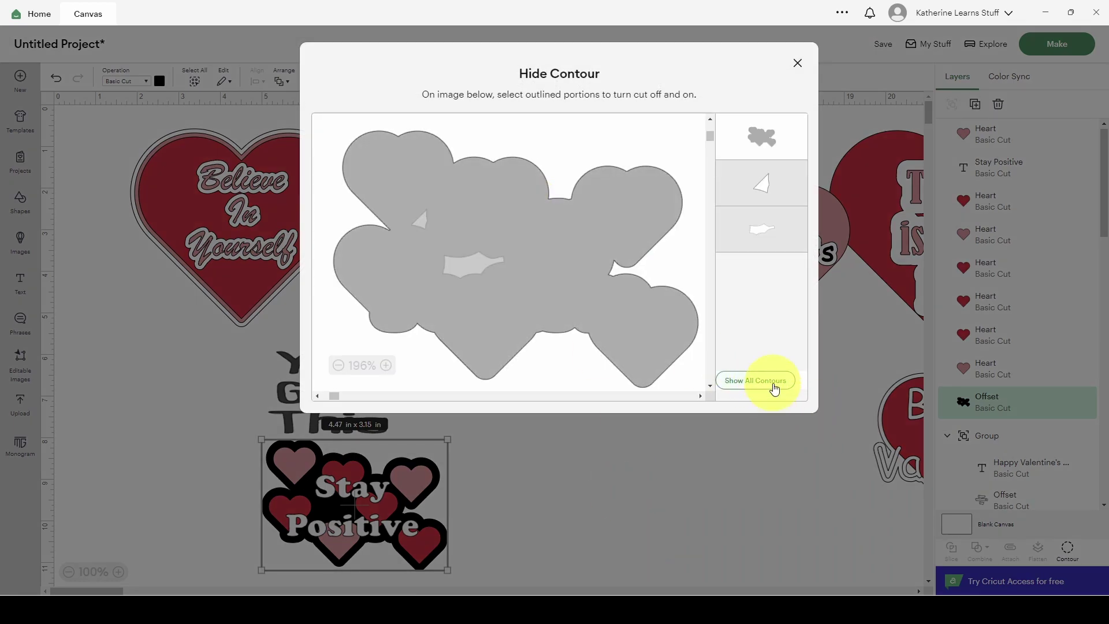
click(798, 64)
Nudge the "Stay Positive" text over its hearts to about X 5.492, Y 8.85
click(618, 553)
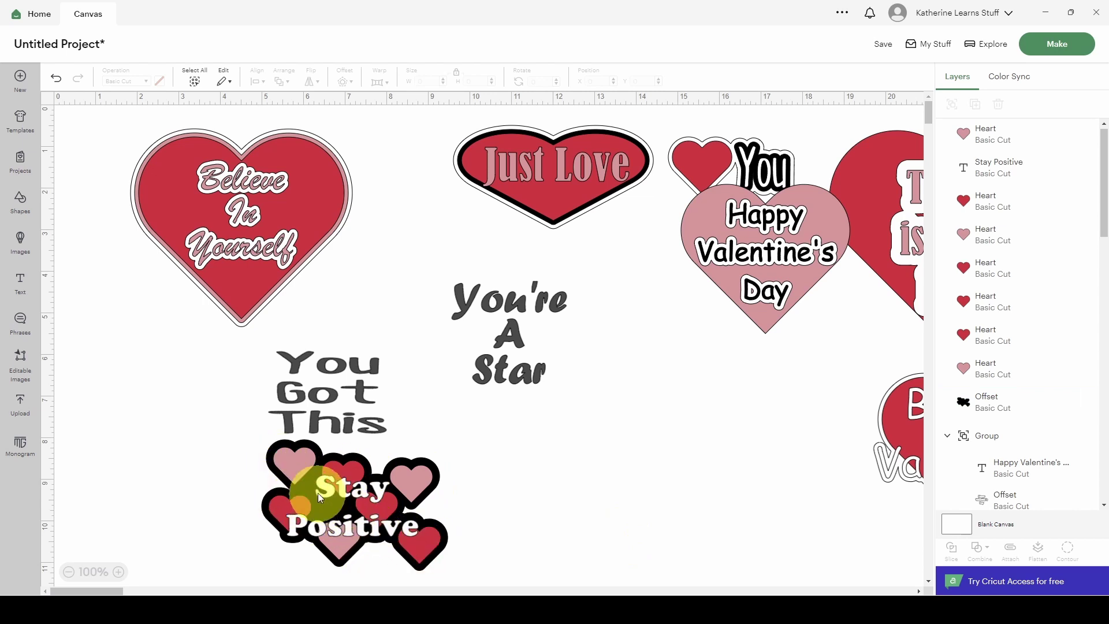
drag(352, 526, 348, 524)
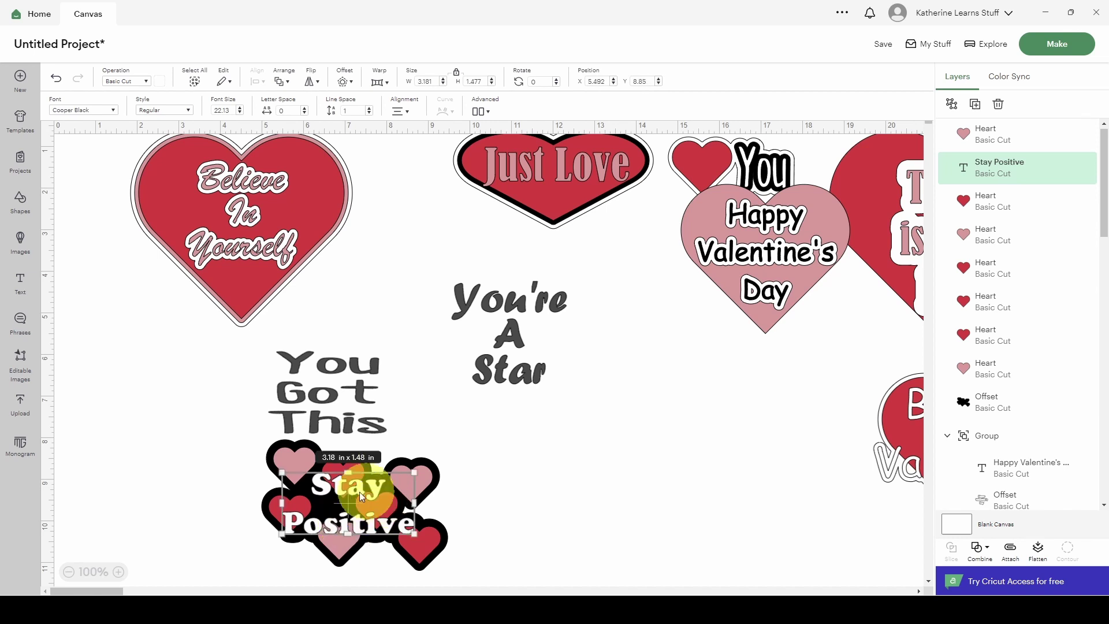
Group the "Stay Positive" text with its hearts and black offset and move the group to the right
click(560, 513)
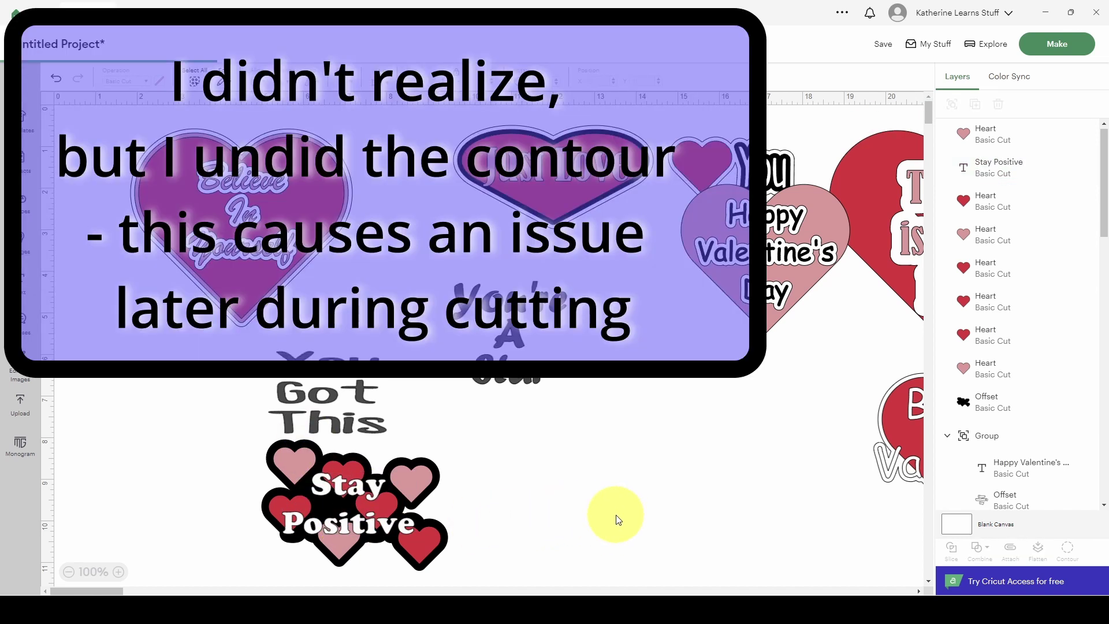
drag(471, 520, 403, 550)
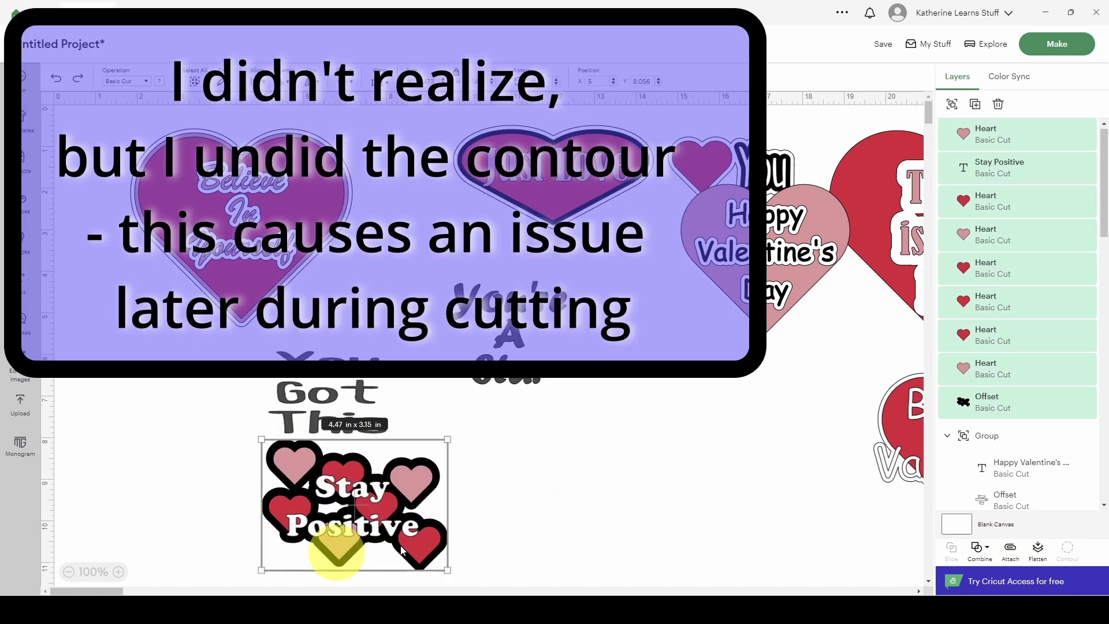
click(950, 110)
drag(317, 532, 655, 460)
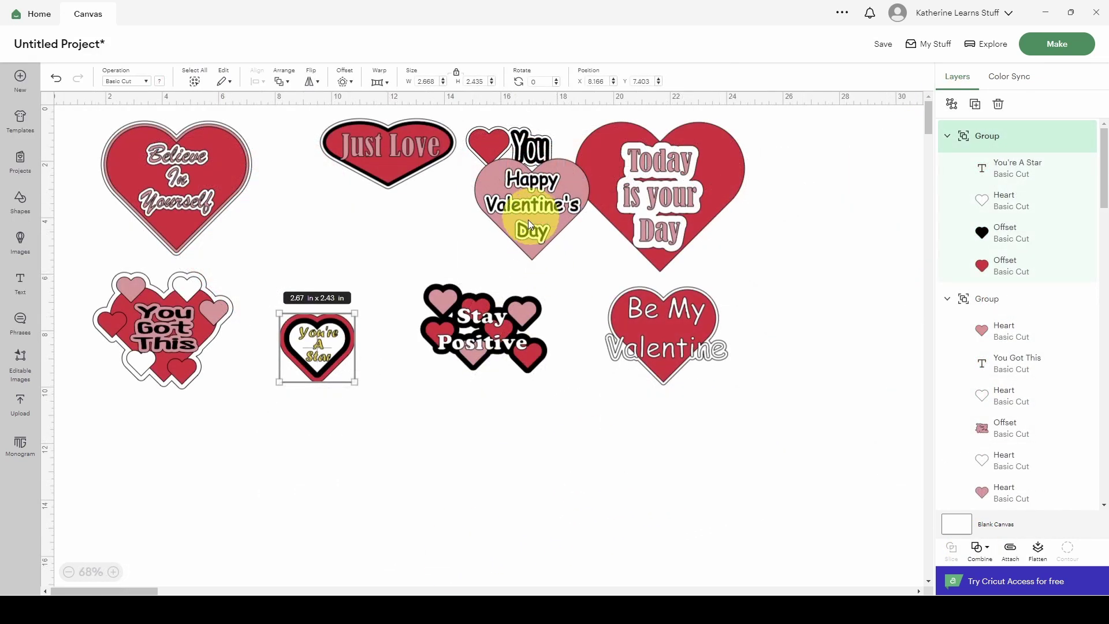
Move the "Happy Valentine's Day" heart below "Just Love You" to about X 12.694, Y 2.597, and flatten the "Believe In Yourself" group
drag(528, 224, 461, 244)
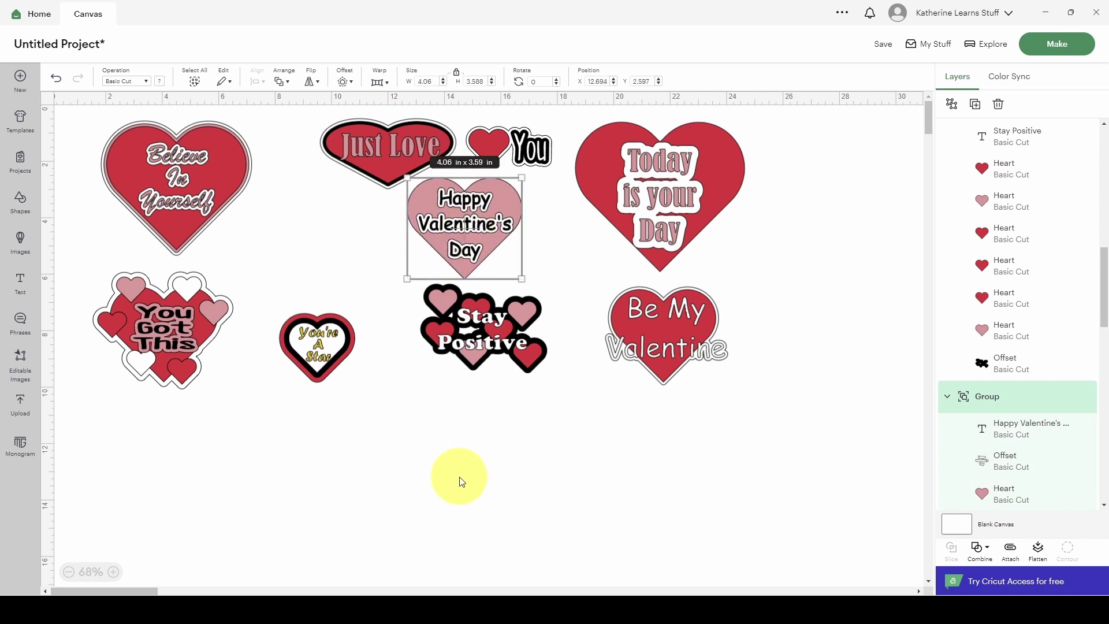
click(181, 181)
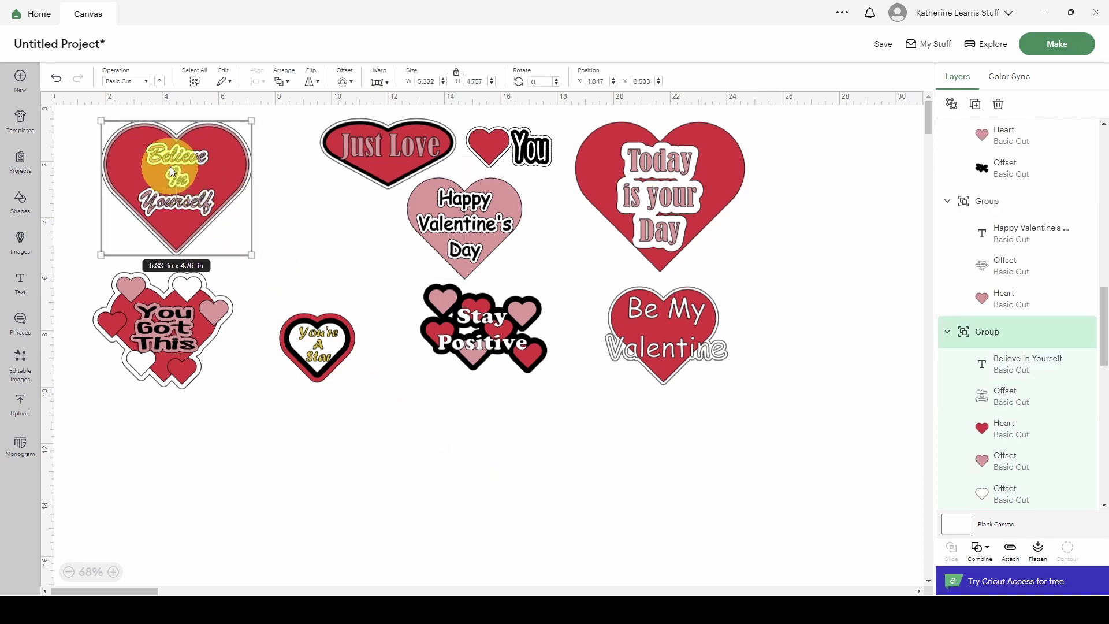
click(1039, 556)
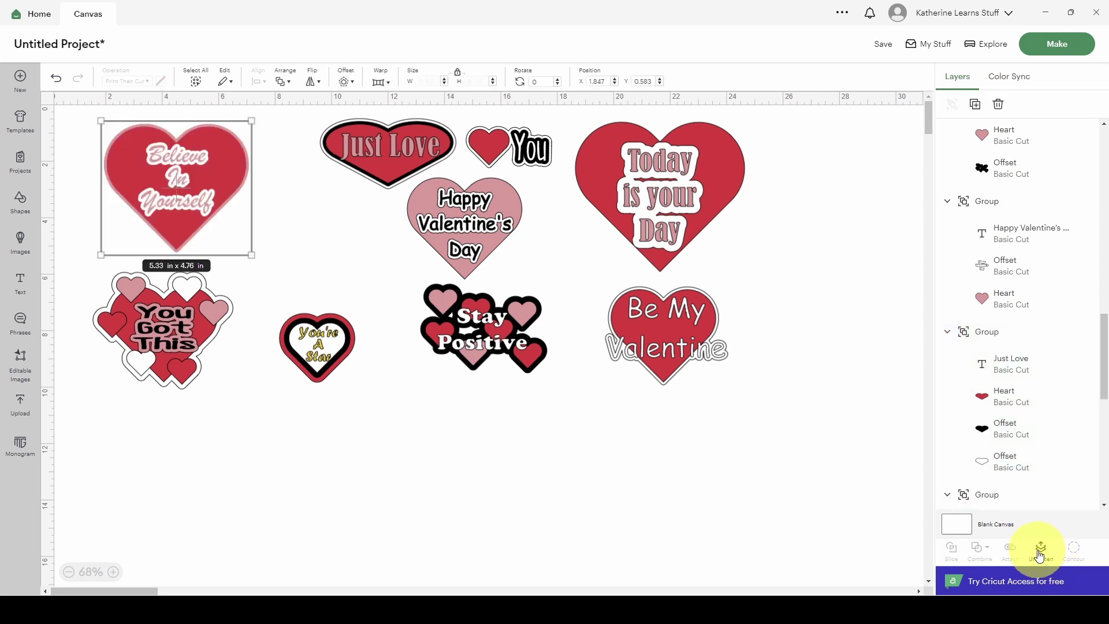
Group the "You Got This" hearts with their outer white offset and try to flatten the new group
click(120, 336)
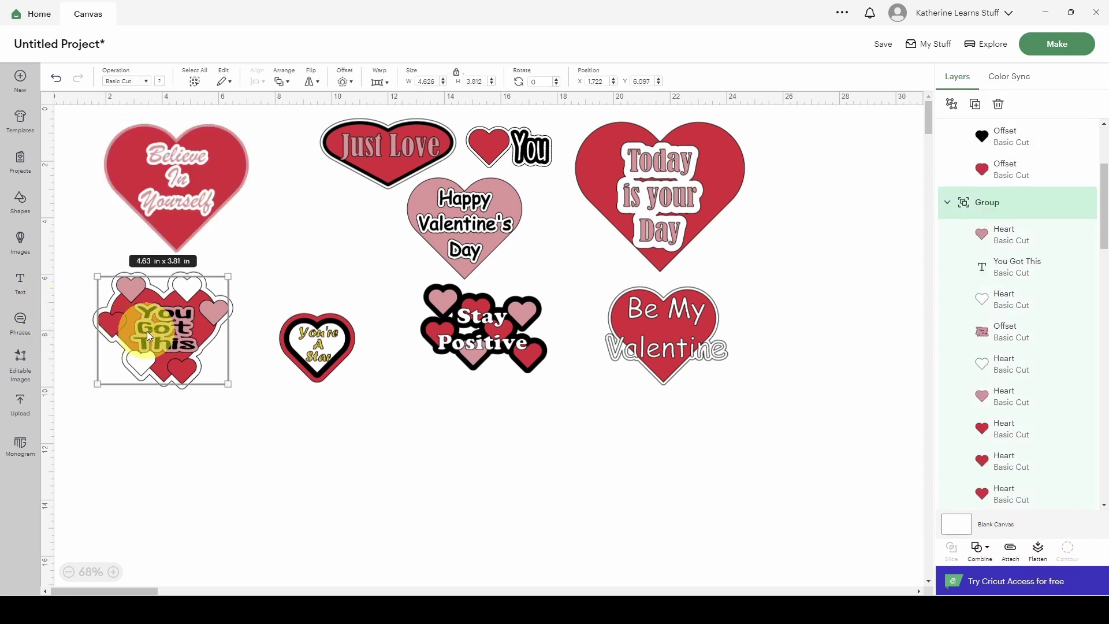
click(221, 439)
drag(240, 473, 86, 263)
click(952, 105)
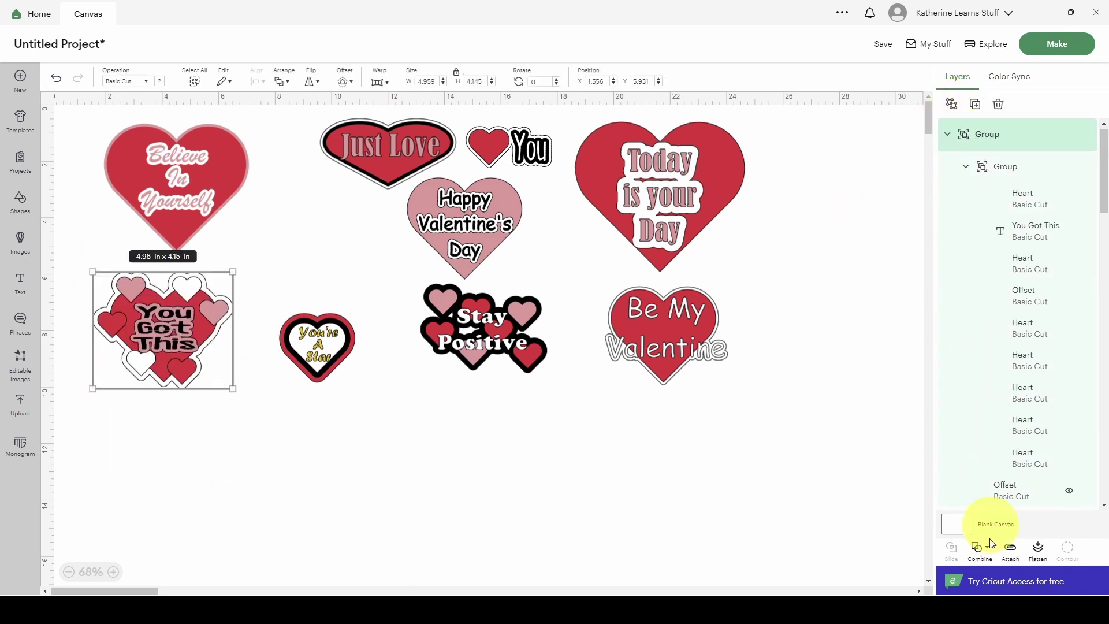
click(1037, 551)
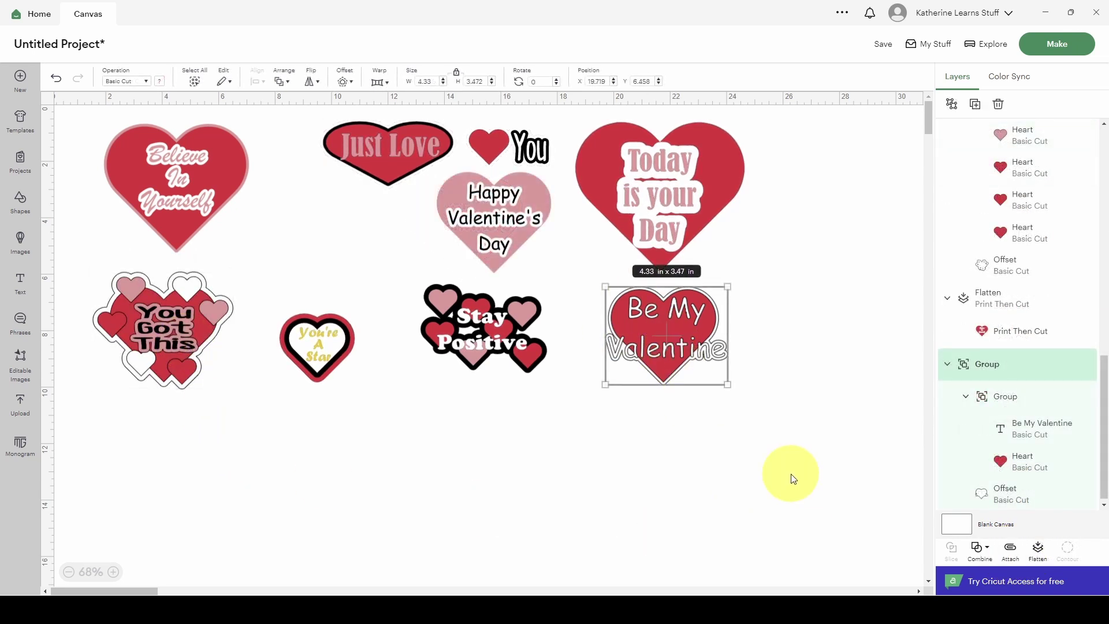
Move the "Be My Valentine" group to about X 19.15, Y 7.097
click(787, 470)
click(673, 350)
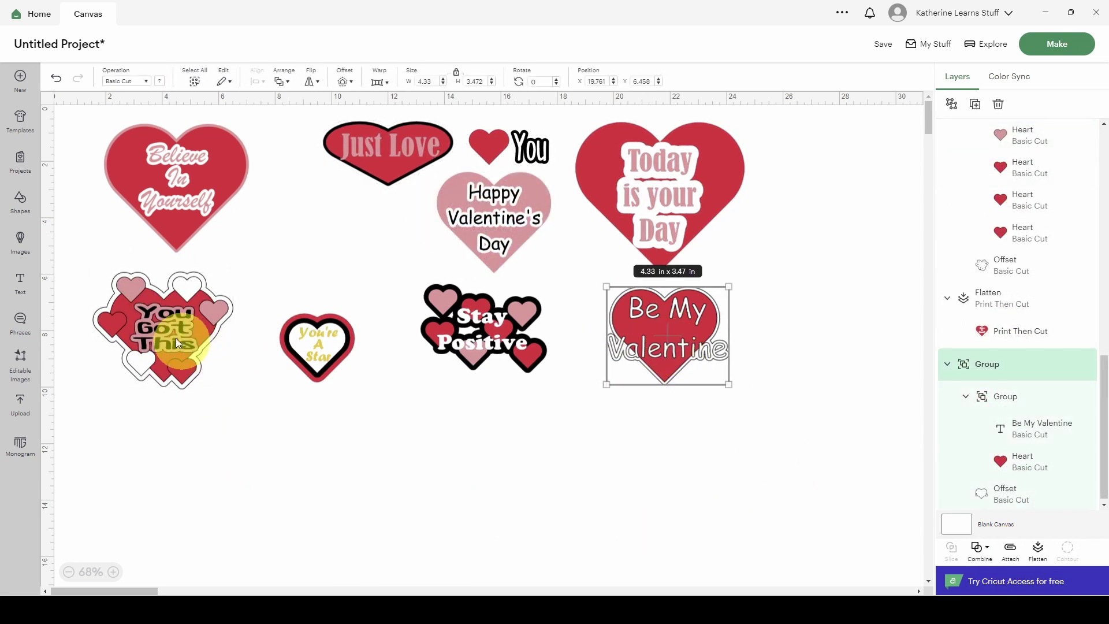
click(175, 338)
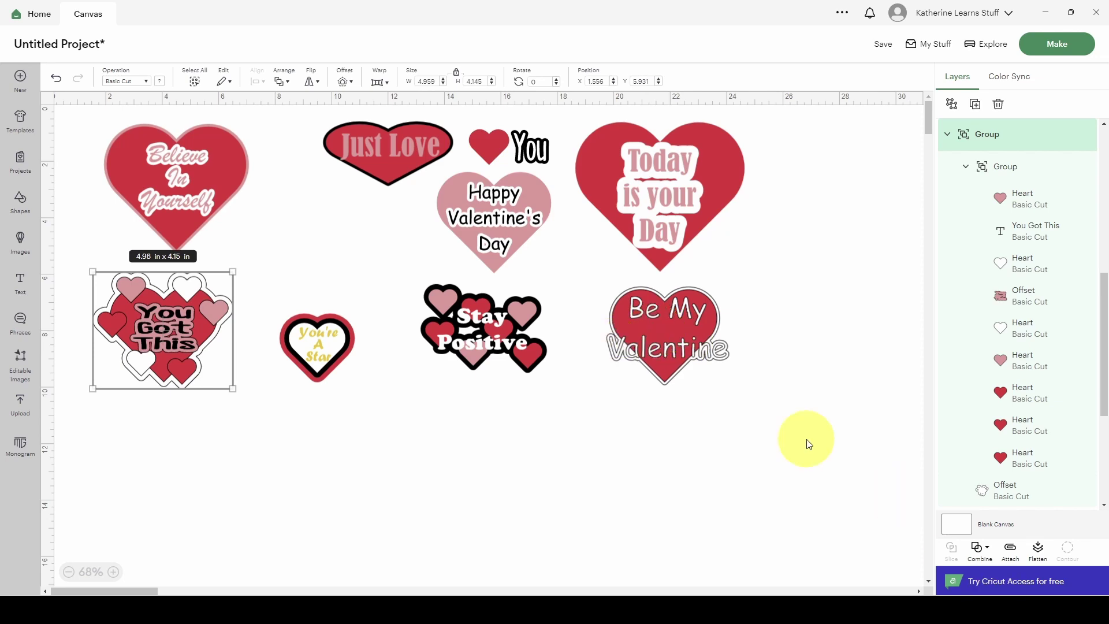
click(683, 332)
scroll(693, 396, up, 5)
scroll(740, 289, up, 3)
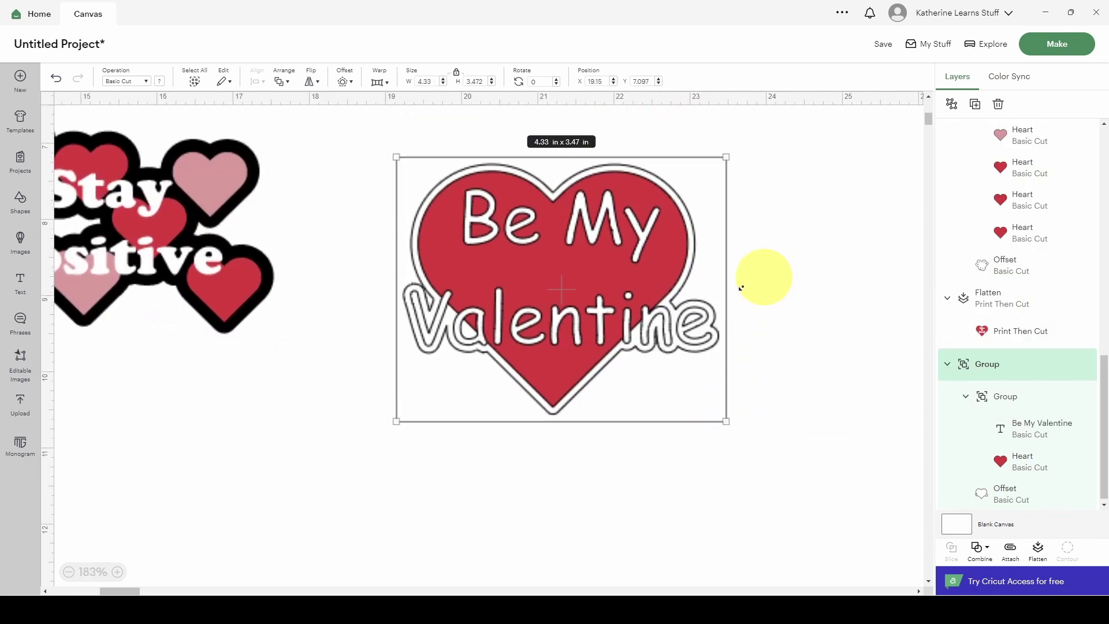
Try to flatten the "Be My Valentine" group into a print-then-cut image, and undo the flattening
click(757, 280)
click(619, 339)
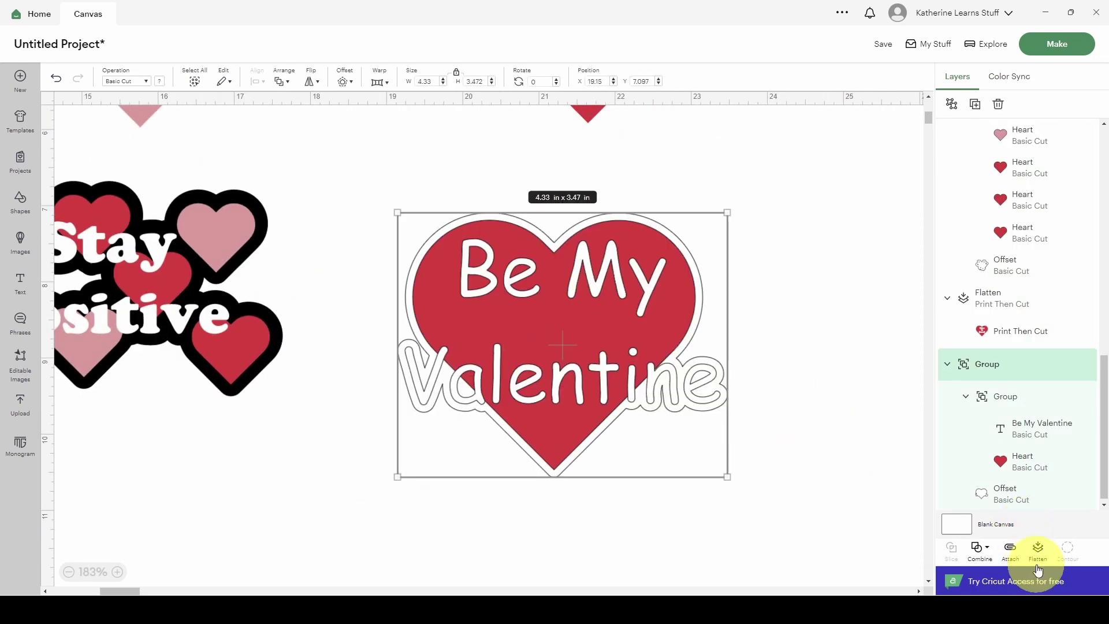
click(1038, 548)
drag(688, 391, 710, 397)
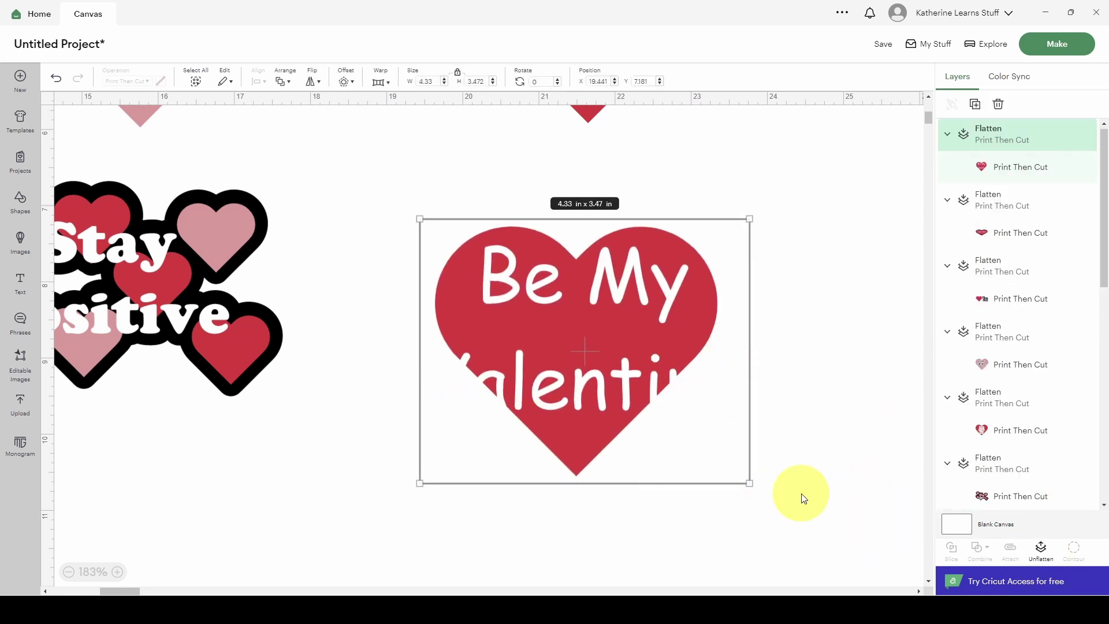
key(ctrl+z)
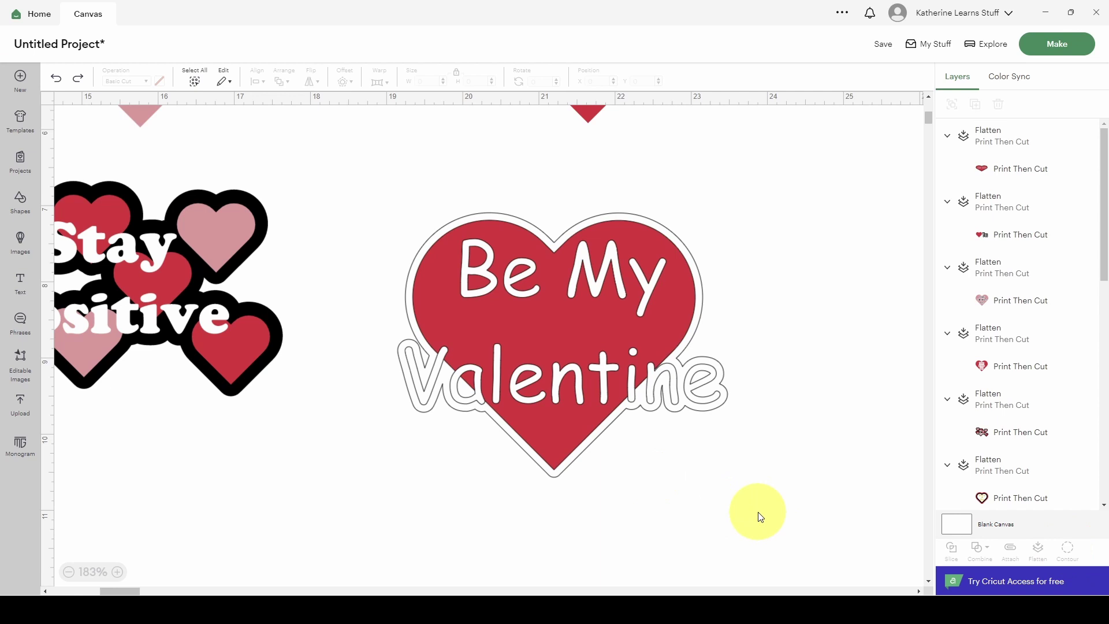
Ungroup the "Be My Valentine" sticker completely into separate text, heart and offset layers
click(598, 379)
click(809, 440)
click(692, 376)
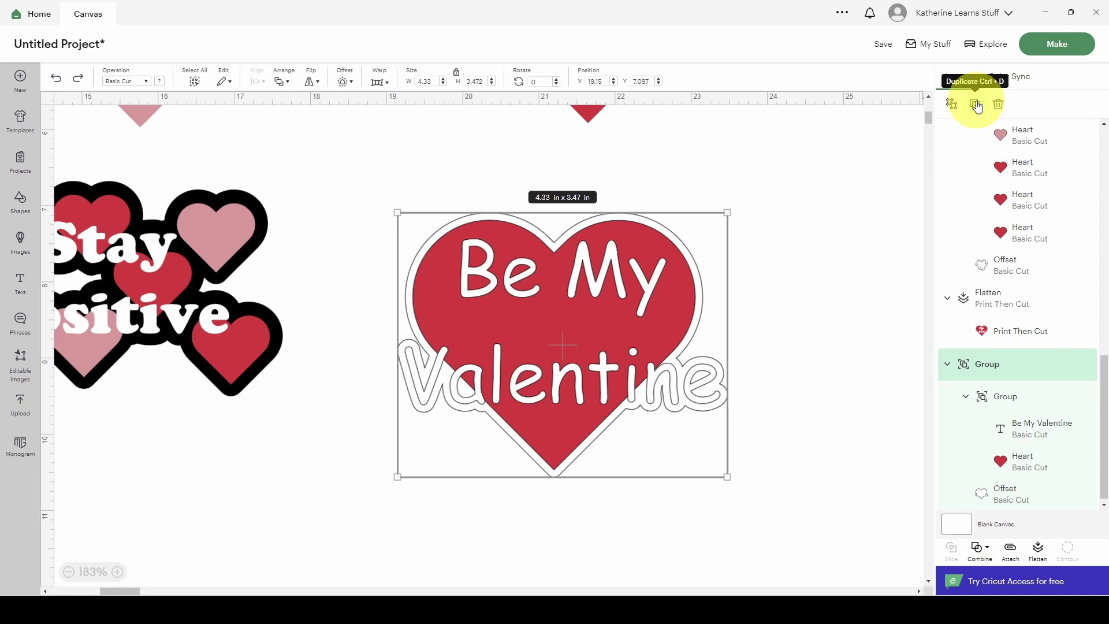
click(954, 104)
click(652, 384)
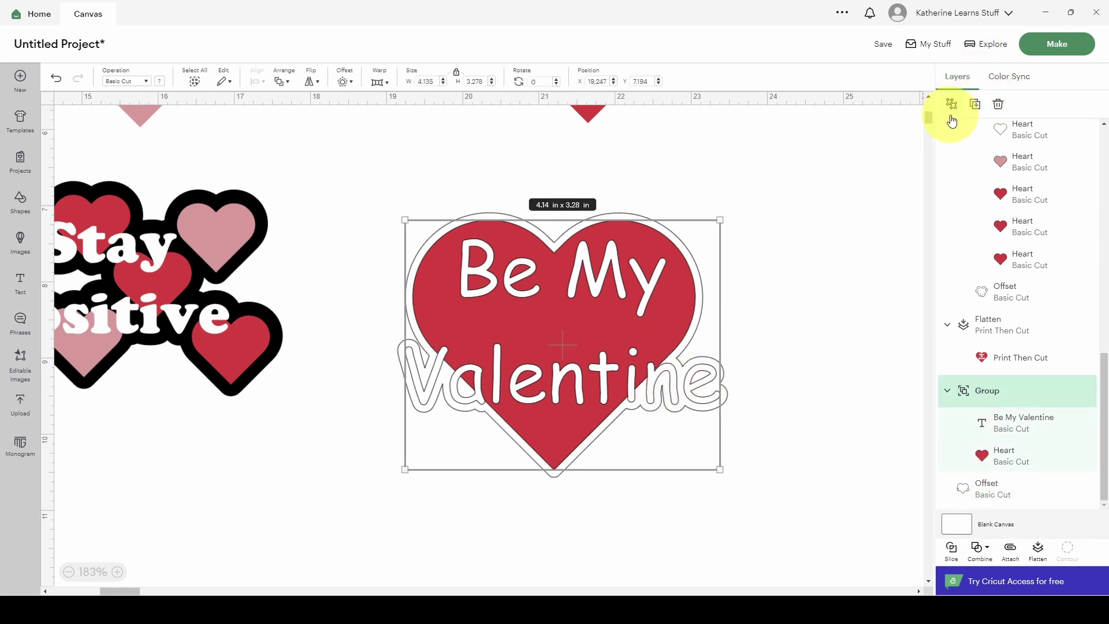
click(952, 112)
Shift the "Be My Valentine" text and its red heart slightly off the white outer offset and delete that offset
click(648, 383)
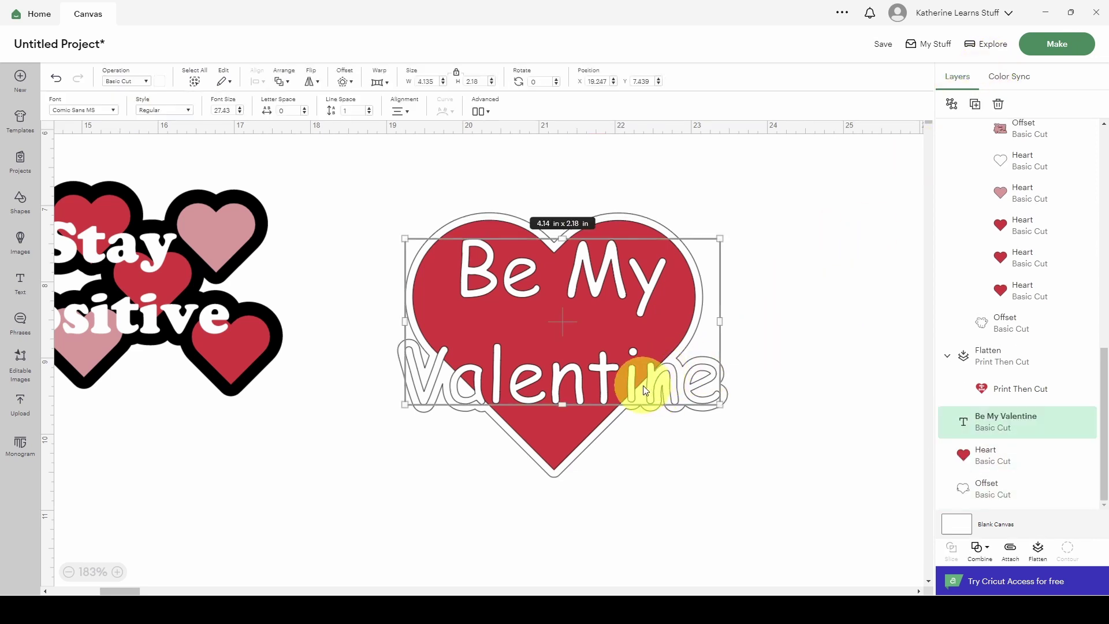
mouse_move(649, 384)
mouse_down()
mouse_move(663, 415)
mouse_move(639, 391)
mouse_up()
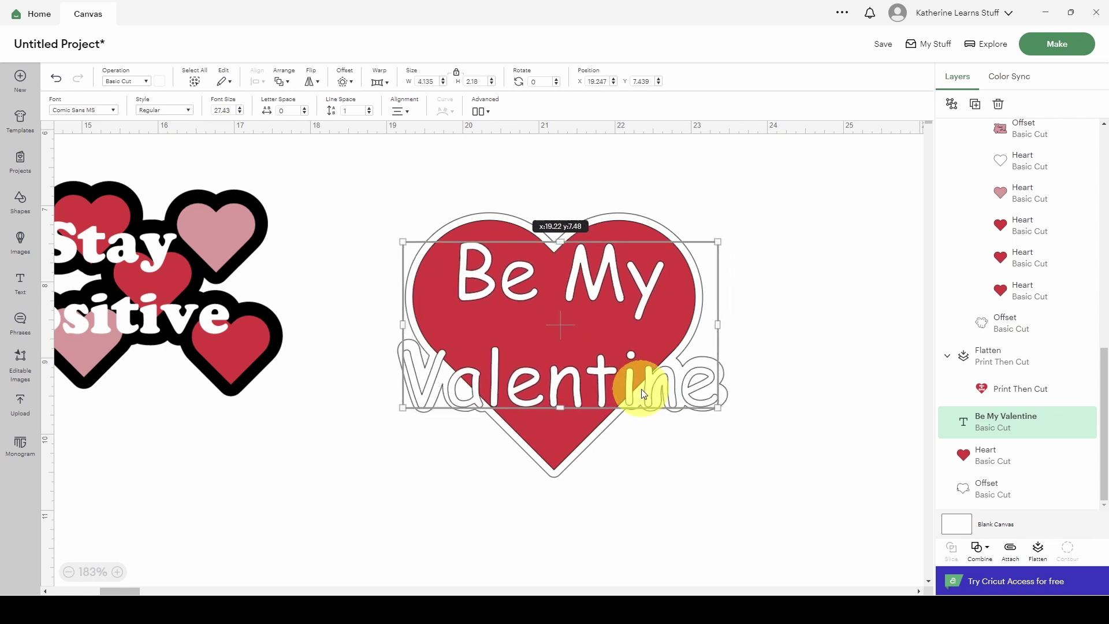
click(569, 453)
drag(582, 459, 566, 434)
click(558, 469)
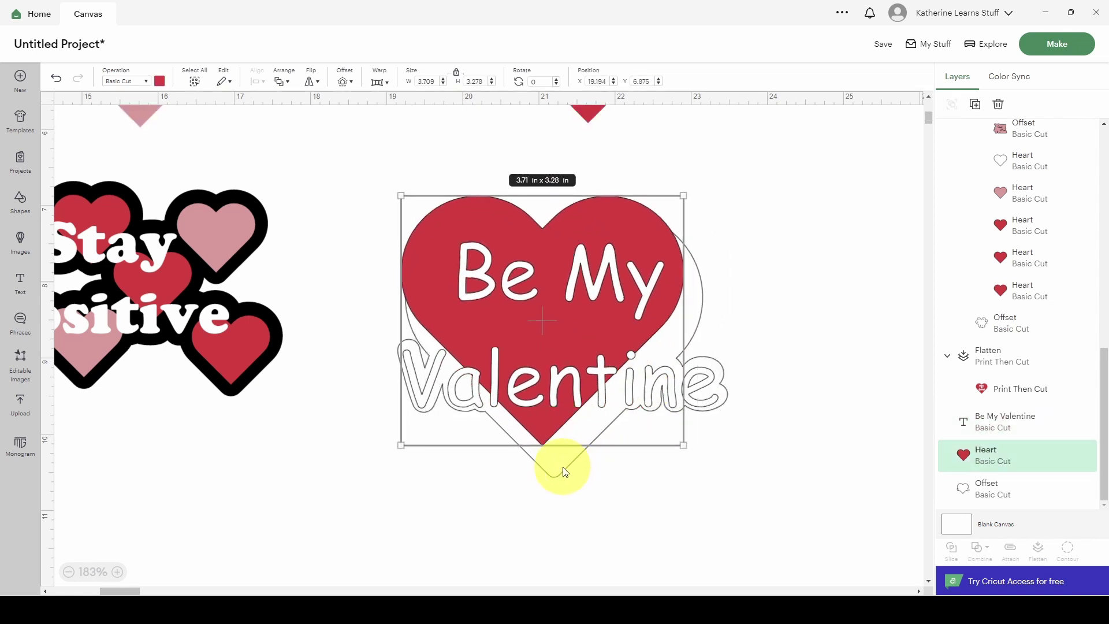
key(Delete)
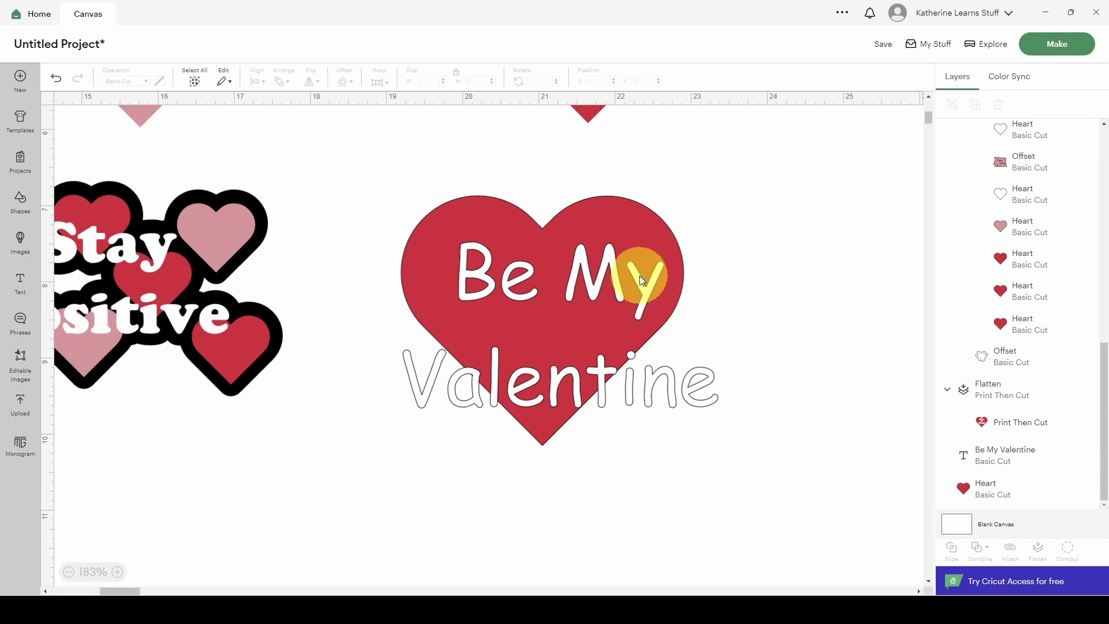
Center the "Be My Valentine" text and the red heart on each other
drag(757, 200, 549, 381)
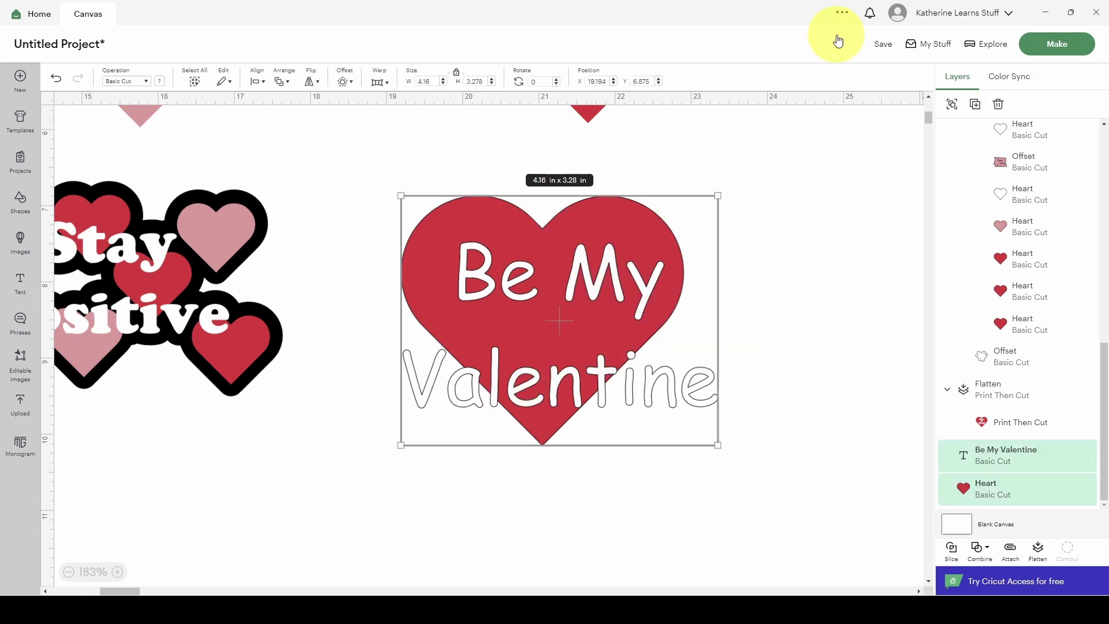
click(282, 82)
click(257, 81)
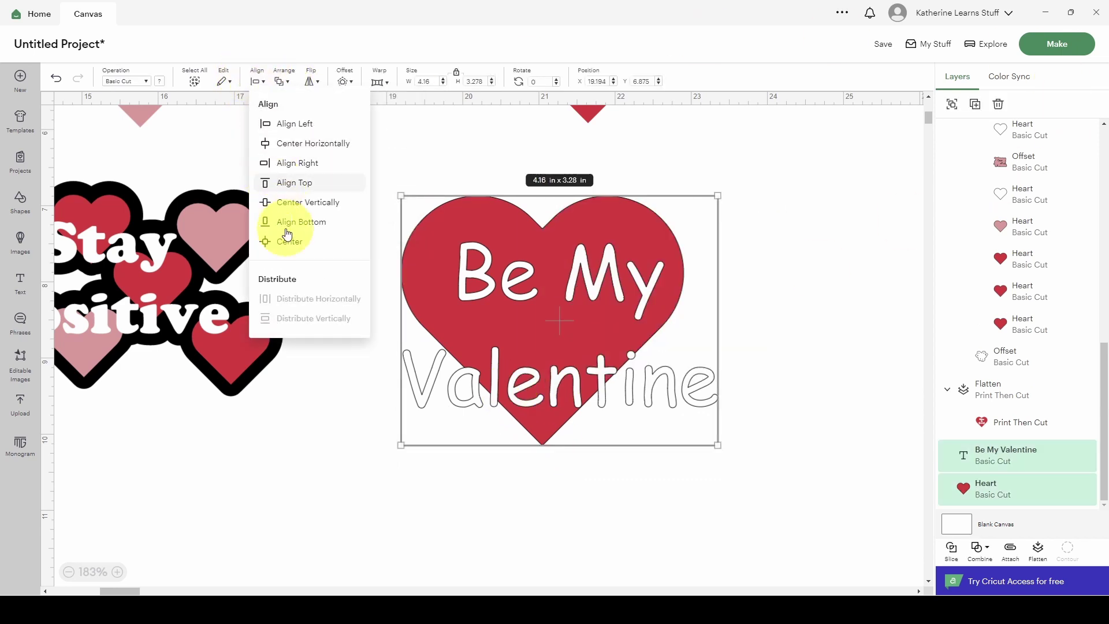
click(287, 241)
click(729, 564)
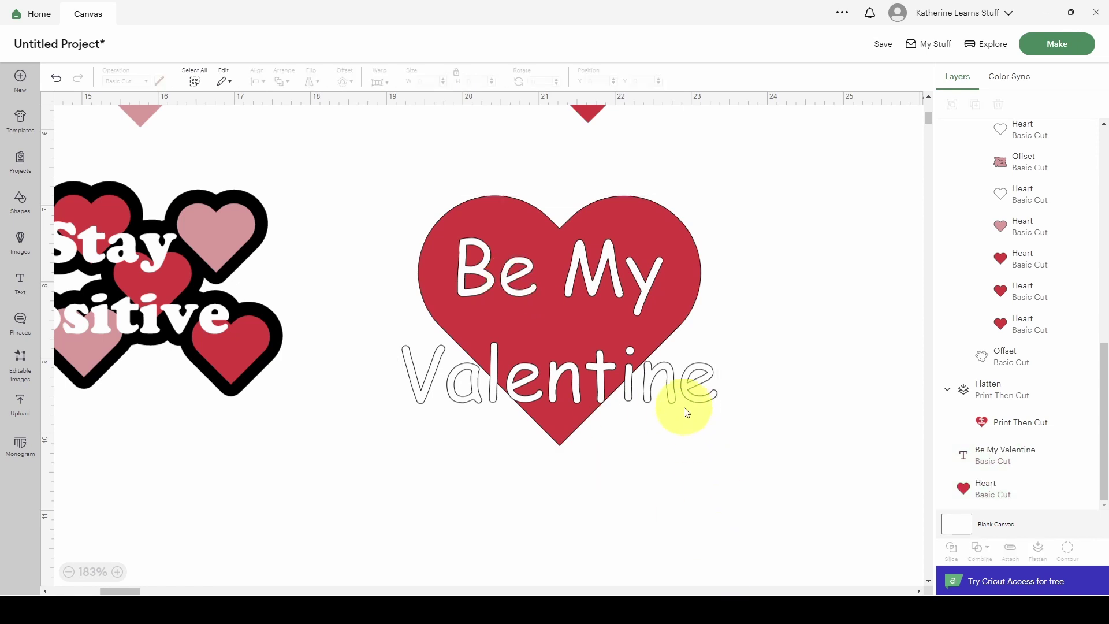
Add a 0.167 in welded offset with rounded corners around the "Be My Valentine" text
click(685, 403)
click(346, 81)
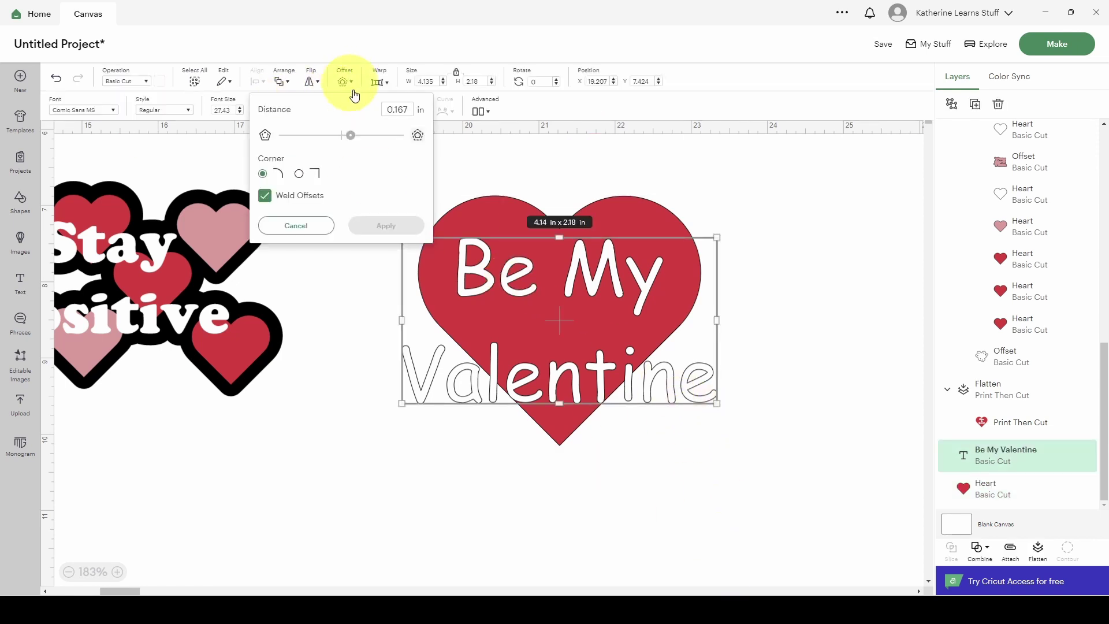
click(395, 222)
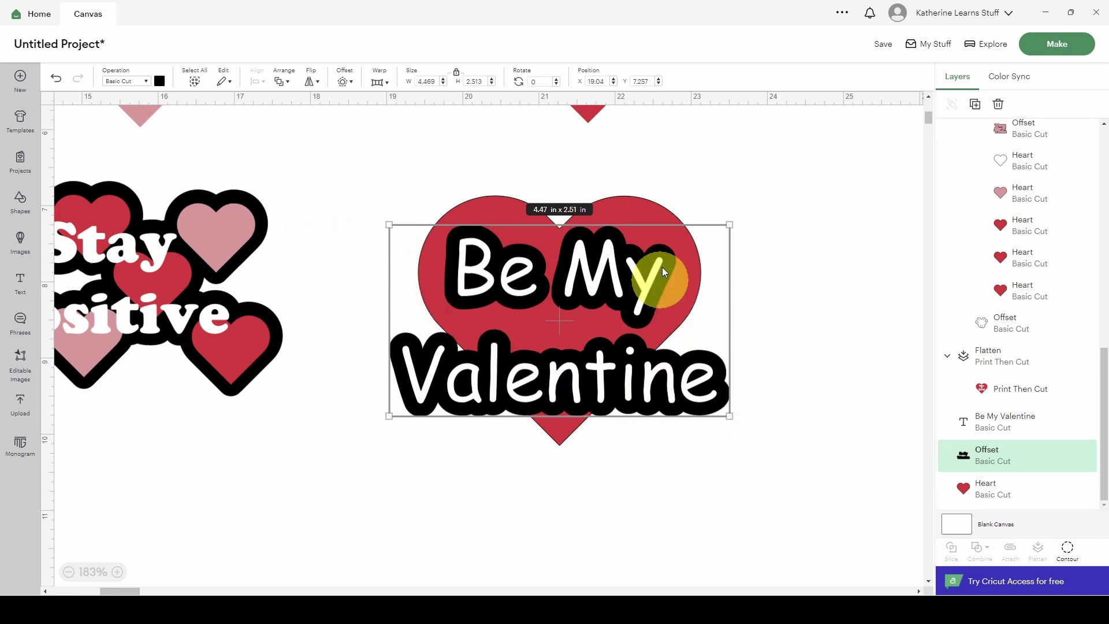
Enlarge the red heart to about 4.18 by 3.69 in and center the "Be My Valentine" text, black offset and heart together
click(670, 220)
drag(701, 445, 737, 477)
drag(905, 163, 386, 519)
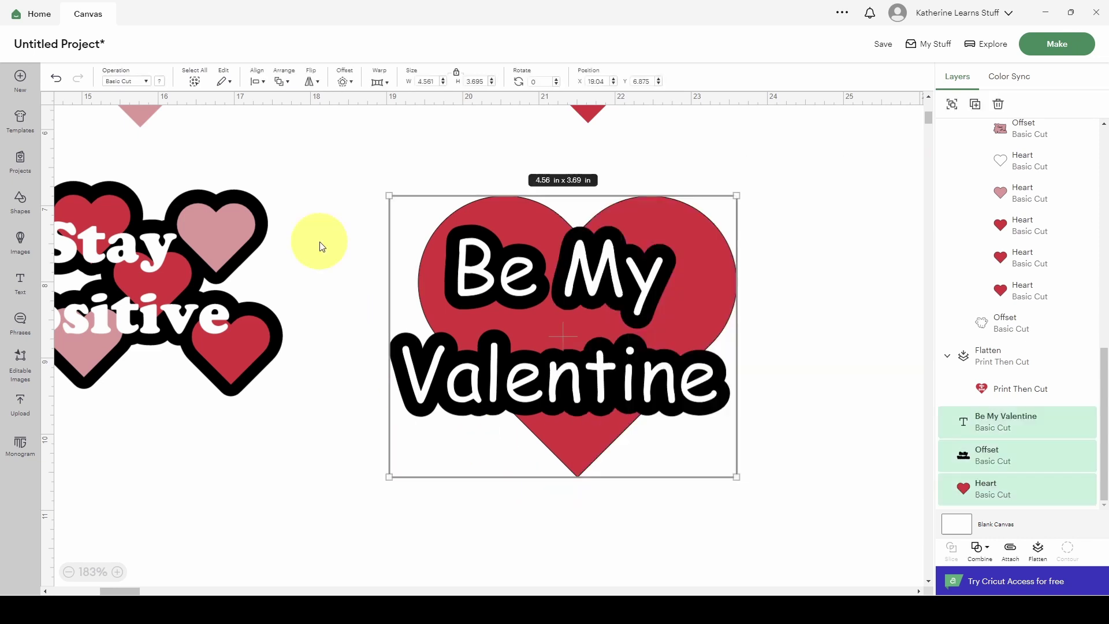
click(282, 81)
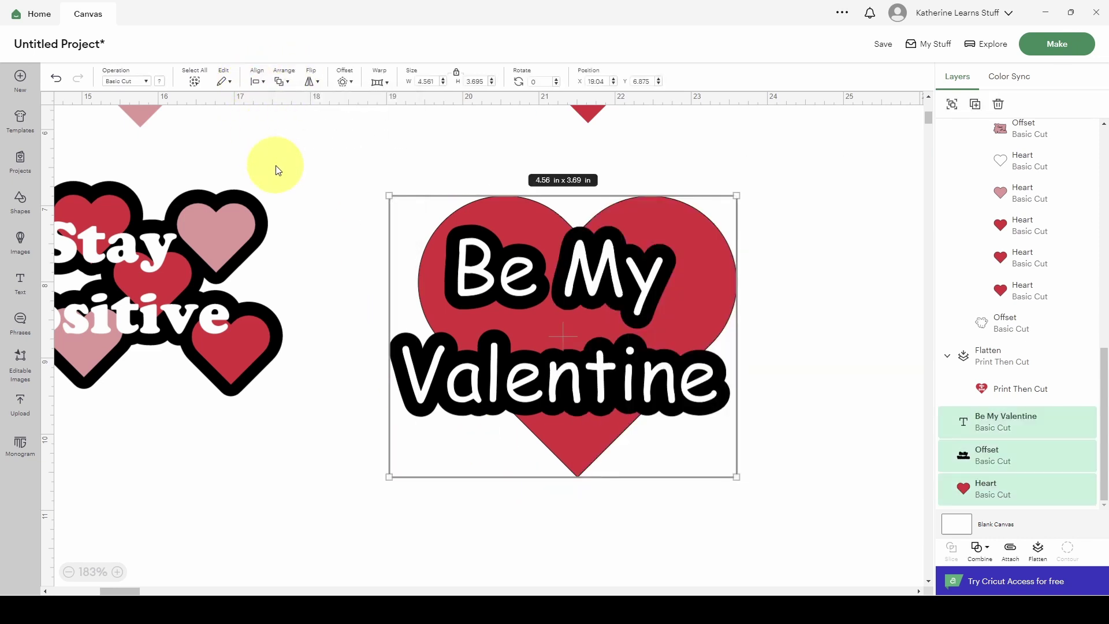
click(258, 81)
click(295, 247)
scroll(557, 578, down, 3)
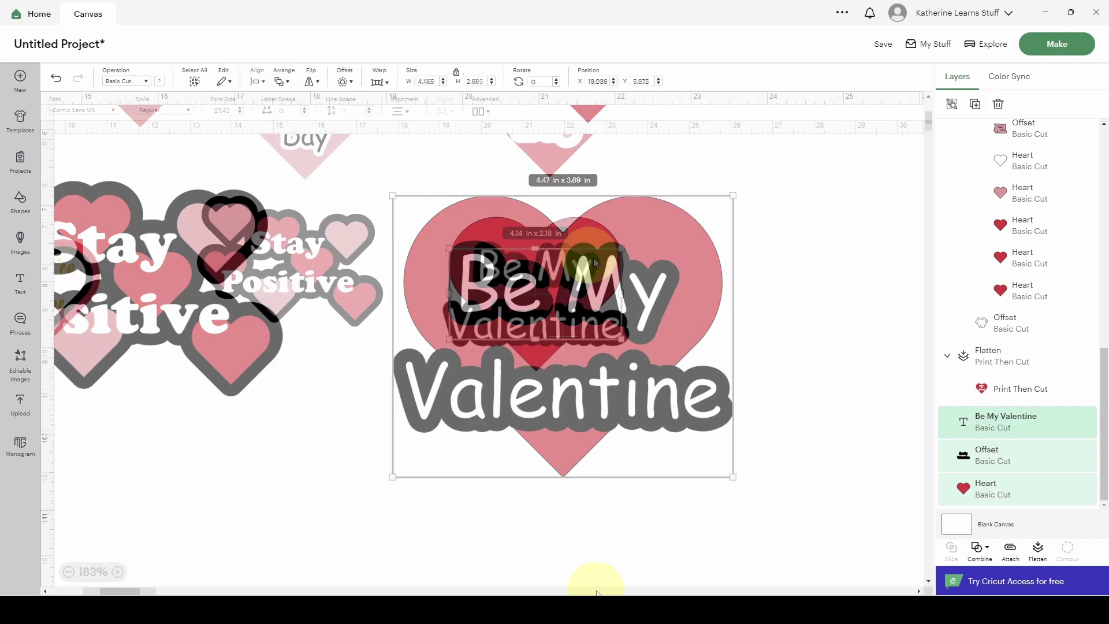
click(702, 243)
click(602, 264)
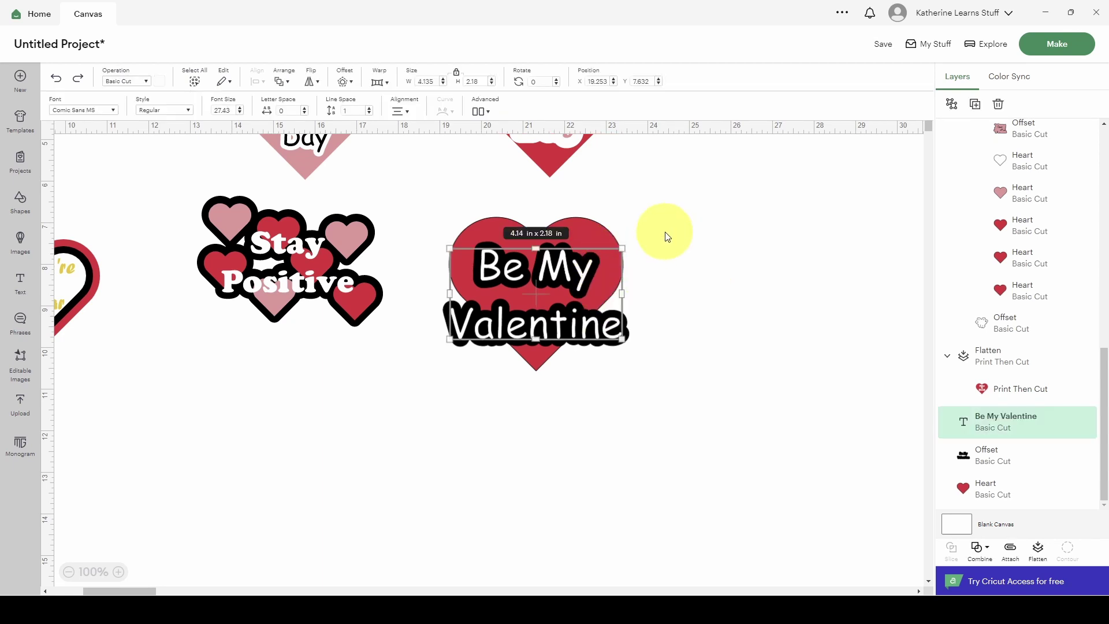
drag(664, 211, 456, 413)
click(258, 81)
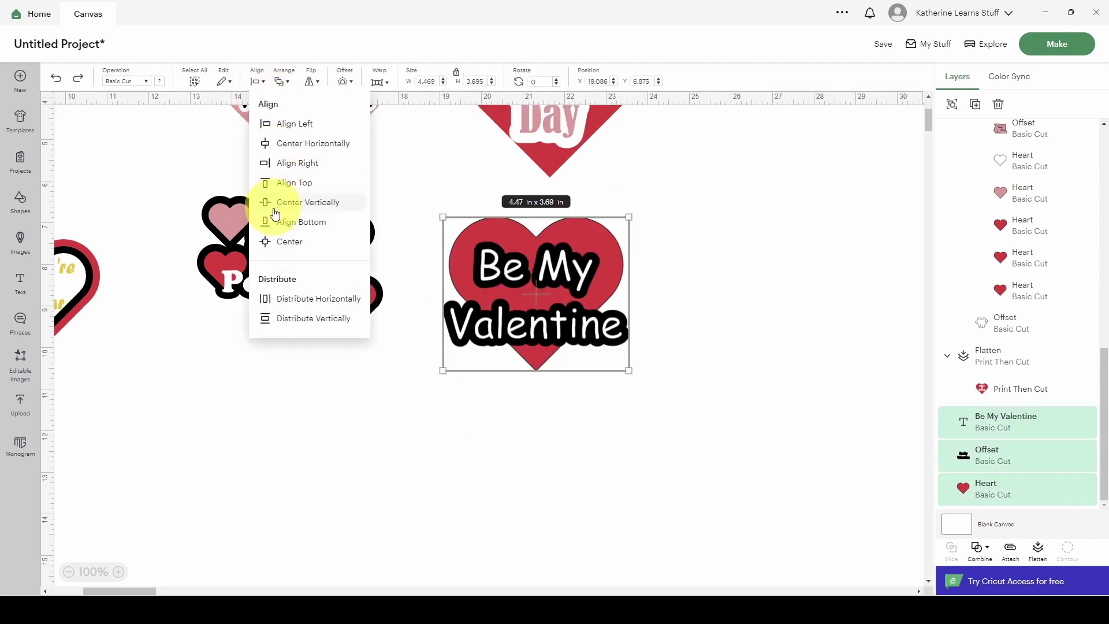
click(280, 243)
Nudge the red heart behind "Be My Valentine" down to about Y 7.075 and rotate it slightly clockwise
click(496, 472)
click(540, 353)
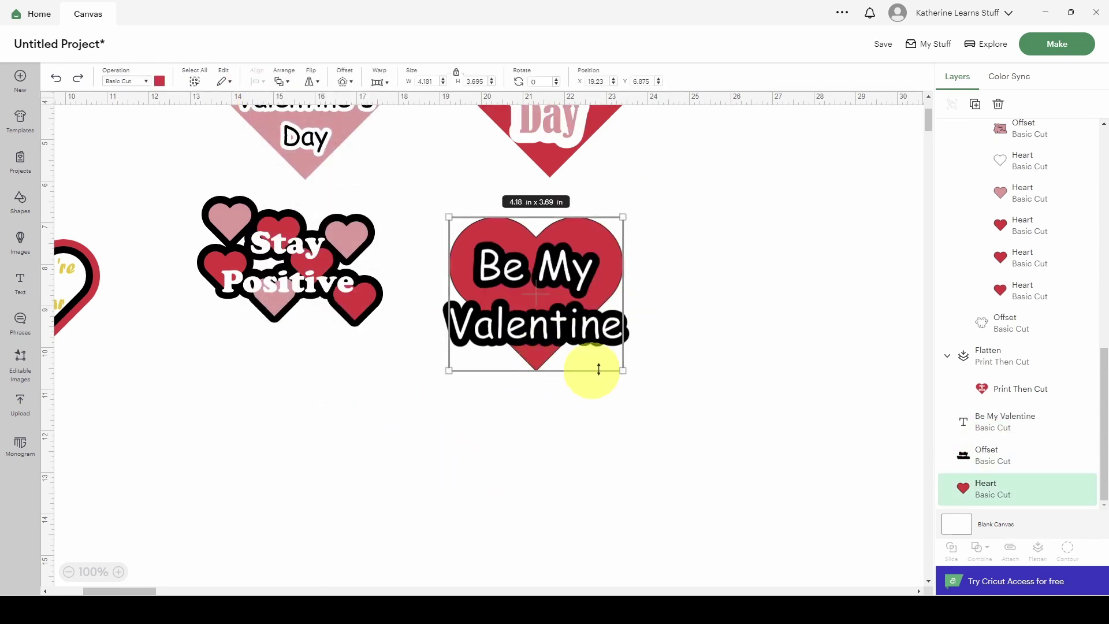
key(Down)
key(Down)
key(Down)
key(Down)
key(Down)
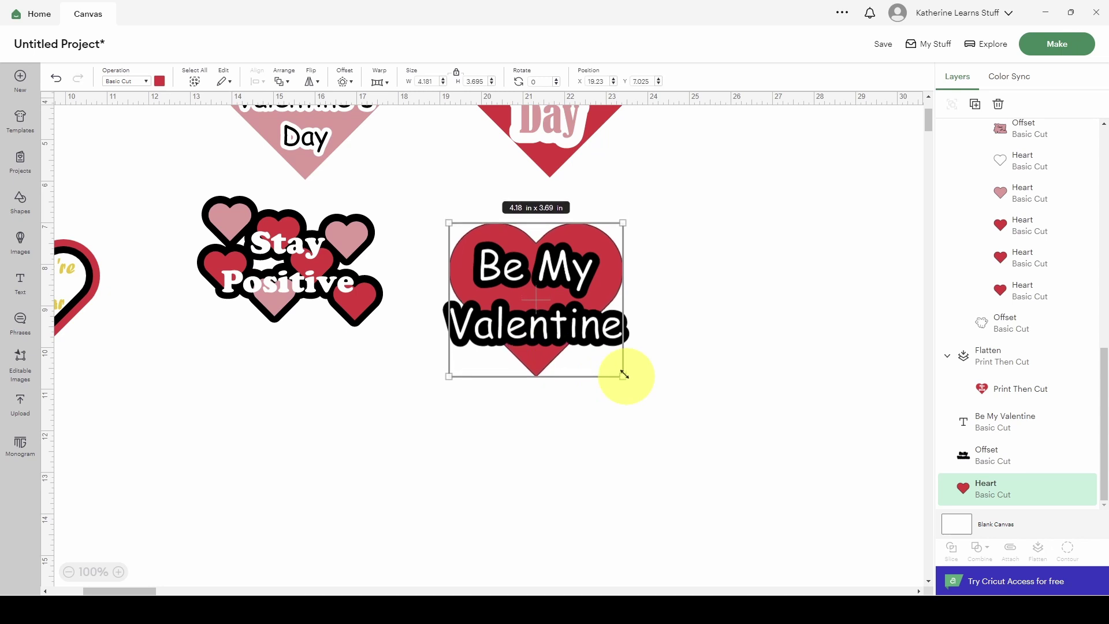
key(Up)
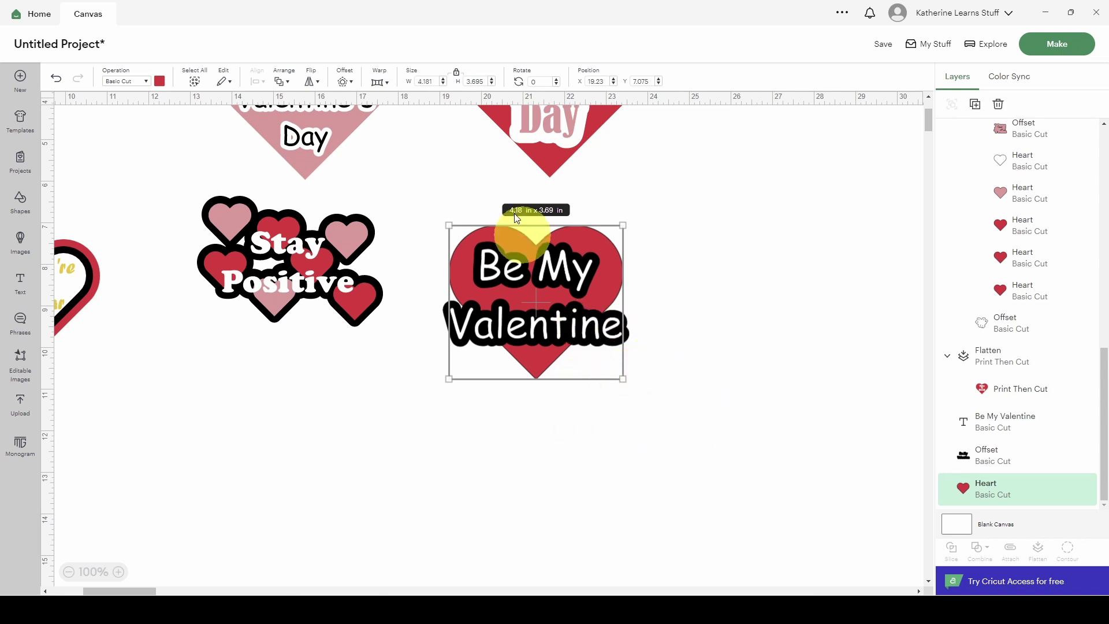
click(556, 82)
click(556, 84)
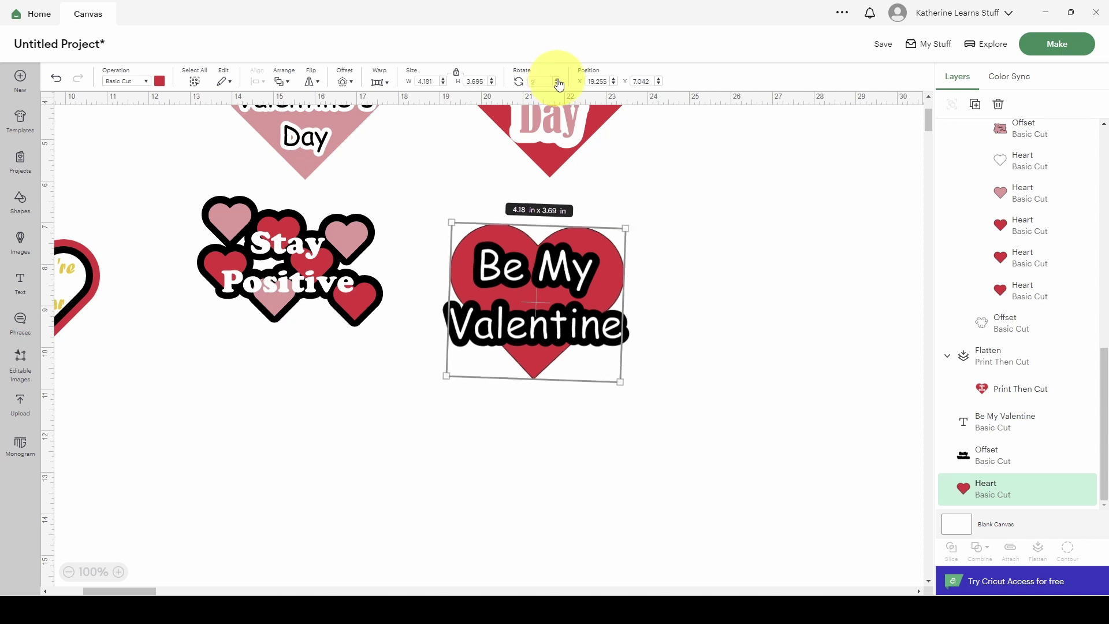
Rotate the red heart behind "Be My Valentine" to 315°
click(557, 83)
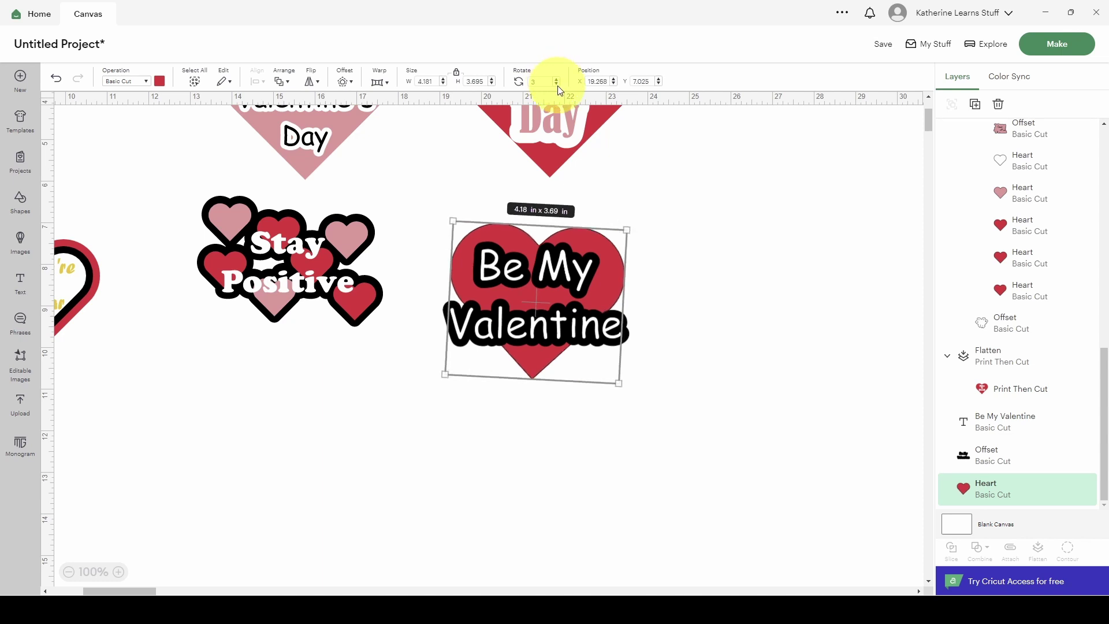
click(512, 79)
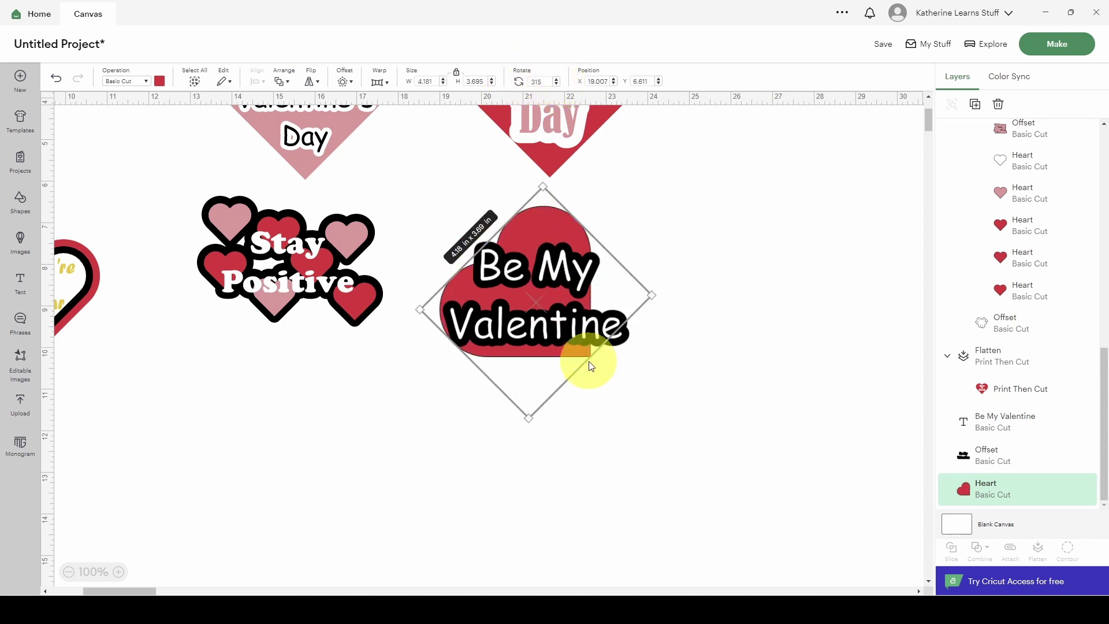
click(553, 364)
Move the "Be My Valentine" text together with its black offset up and slightly left over the rotated heart
click(547, 324)
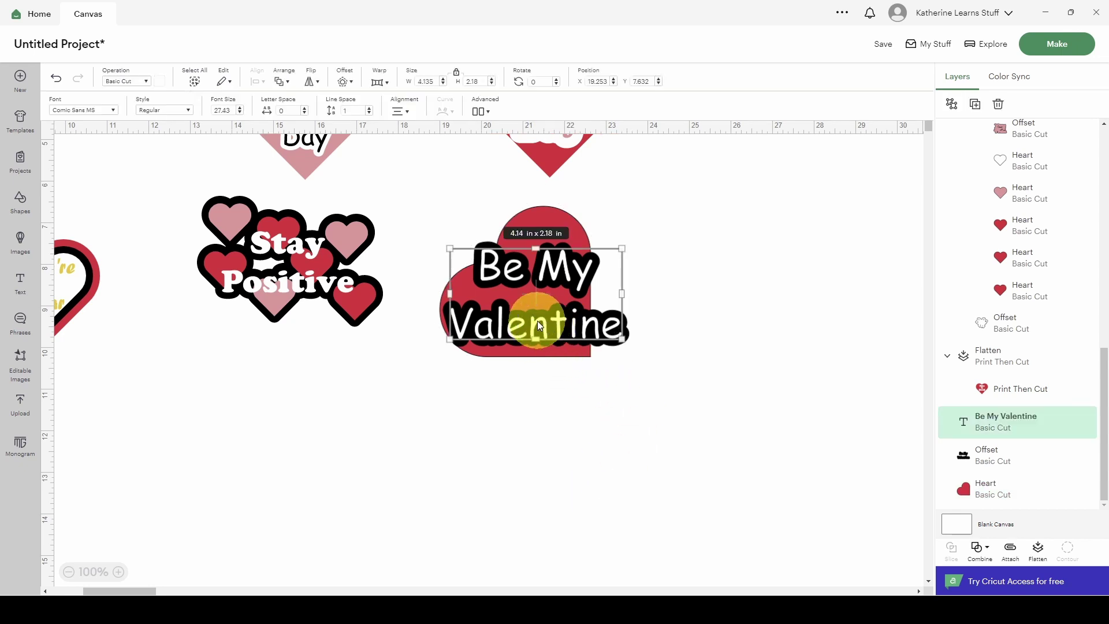
shift+click(560, 245)
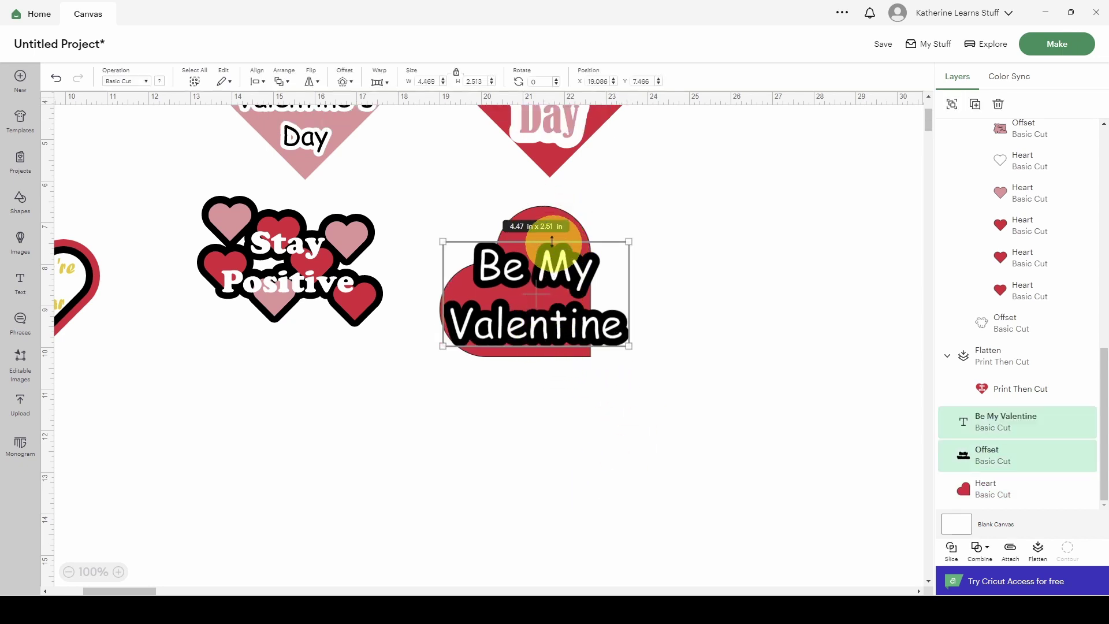
drag(553, 241, 552, 222)
drag(546, 314, 531, 306)
click(670, 329)
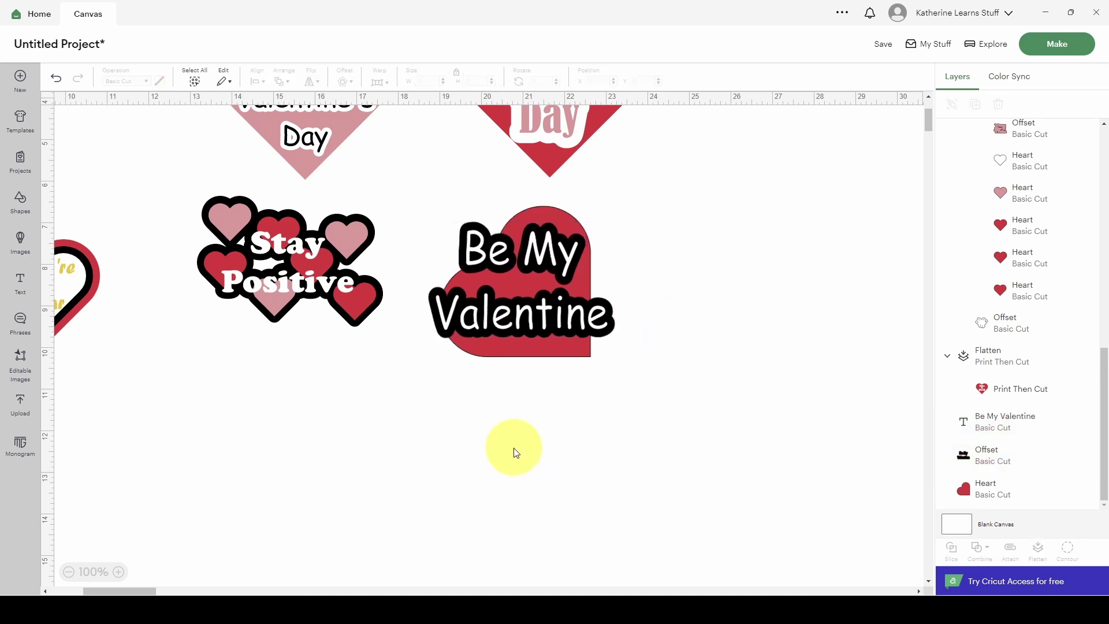
Add a welded offset around the "Be My Valentine" text, black offset and heart together, and color it white
drag(626, 204, 427, 401)
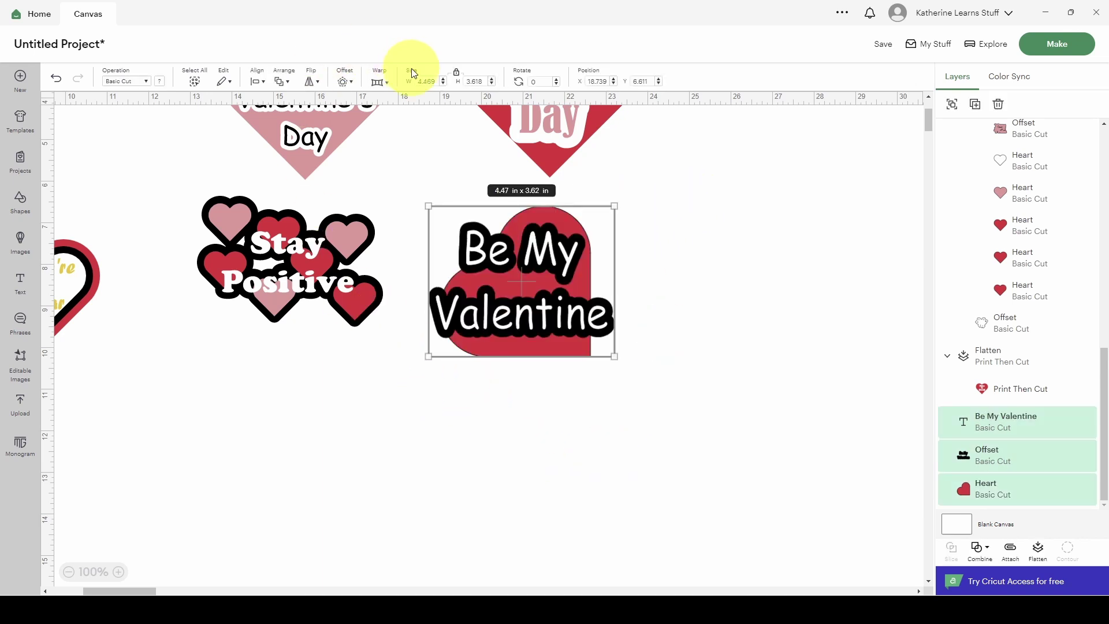
click(345, 81)
click(399, 228)
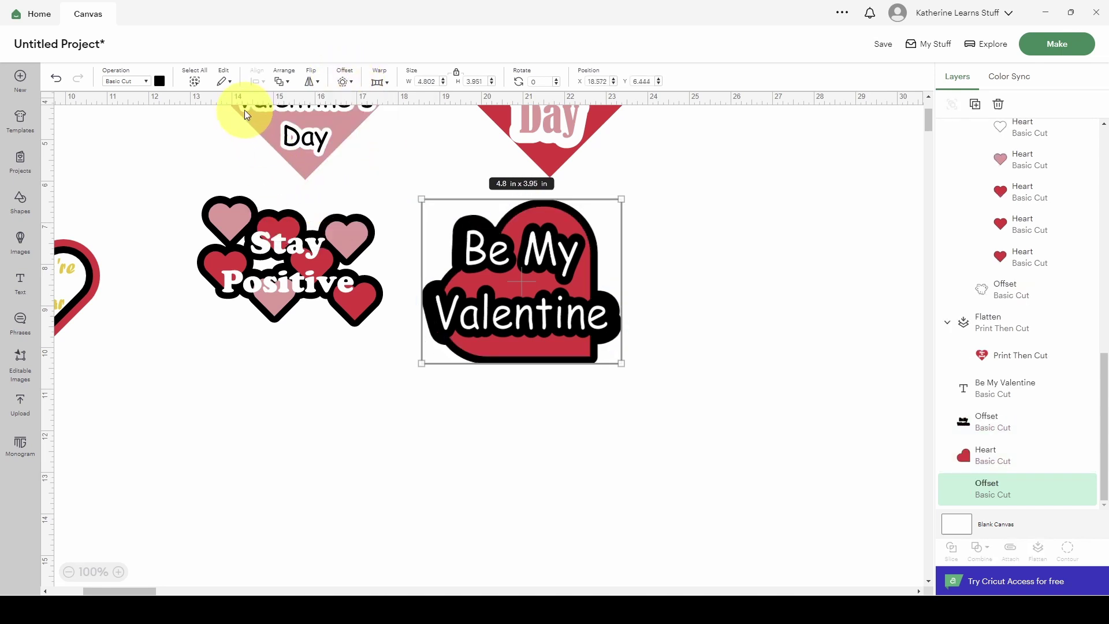
click(160, 81)
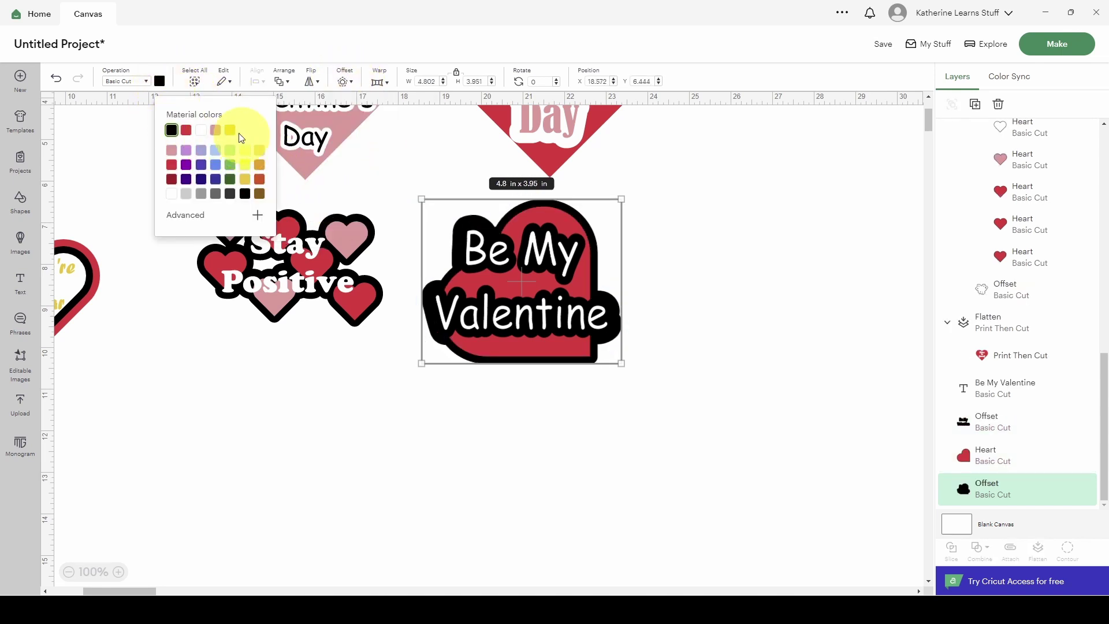
click(172, 130)
click(257, 215)
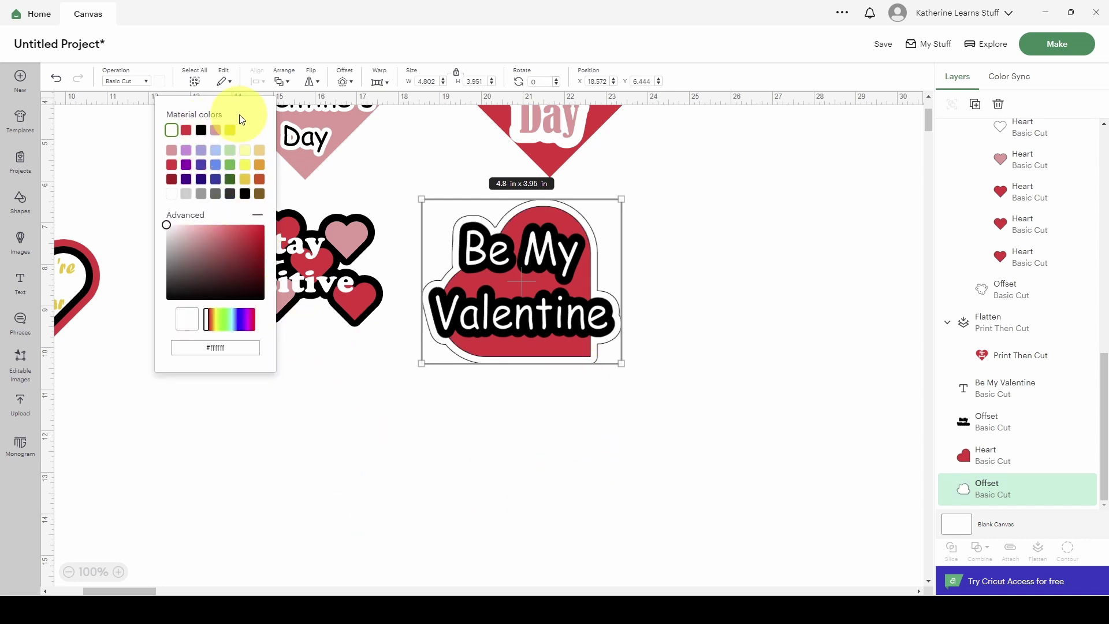
click(323, 447)
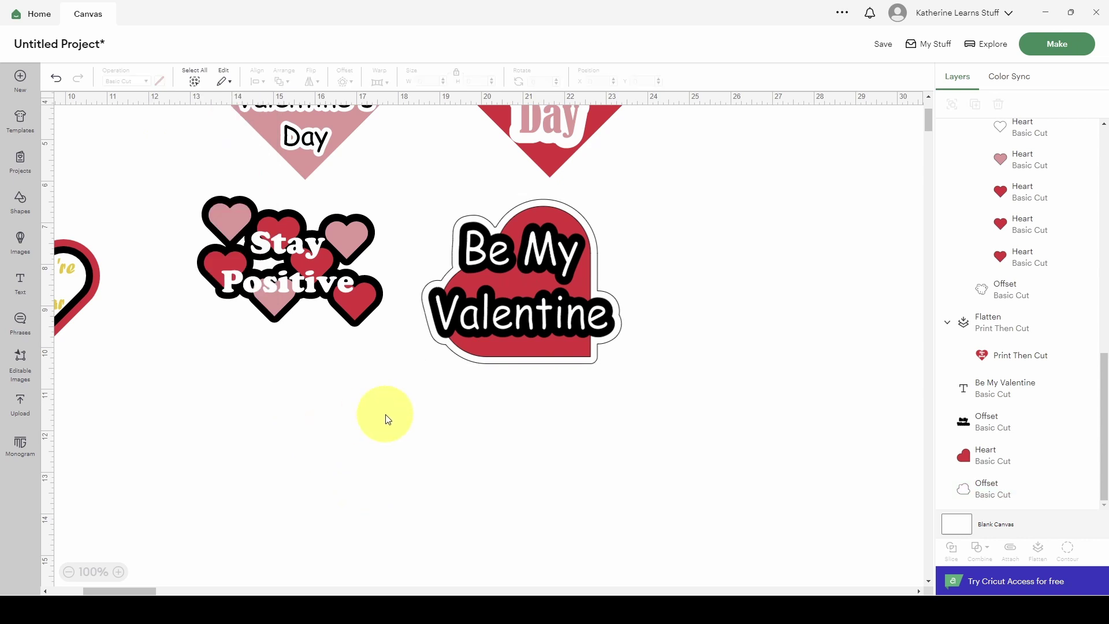
Flatten all four "Be My Valentine" layers into one print then cut sticker and move it to about X 19.42, Y 6.472
mouse_move(682, 190)
mouse_down()
mouse_move(435, 399)
mouse_move(405, 404)
mouse_up()
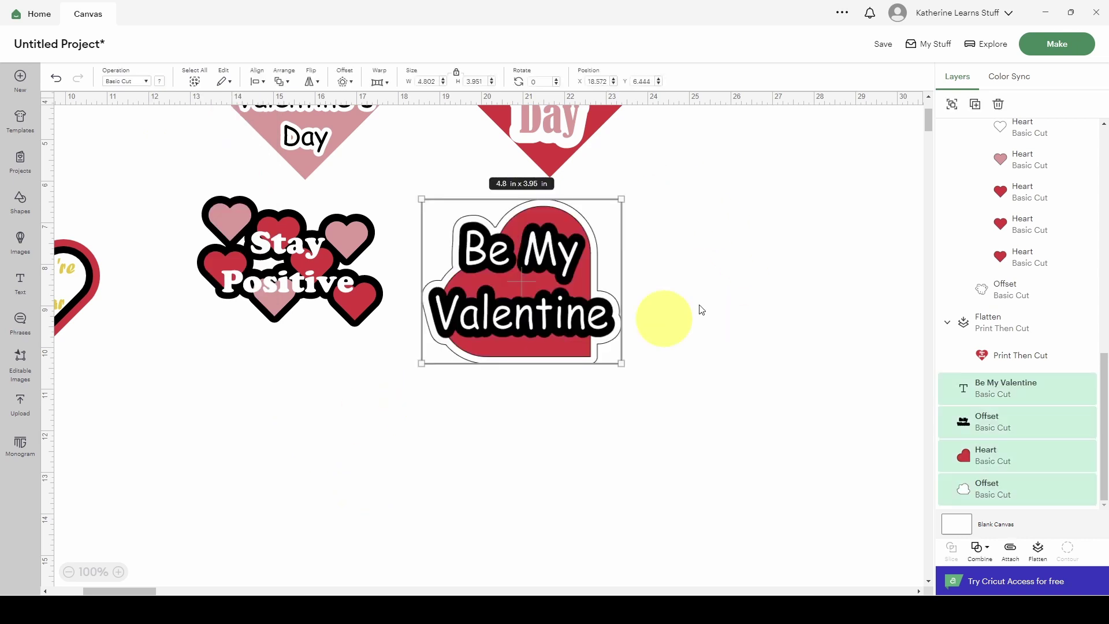
click(951, 104)
click(1039, 549)
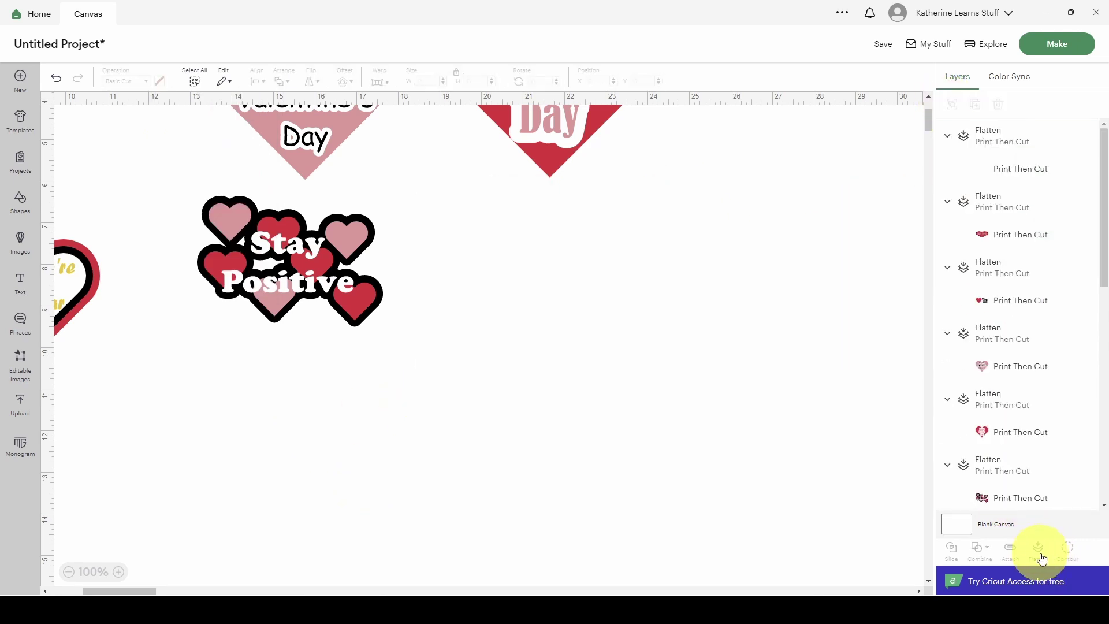
drag(511, 285, 545, 284)
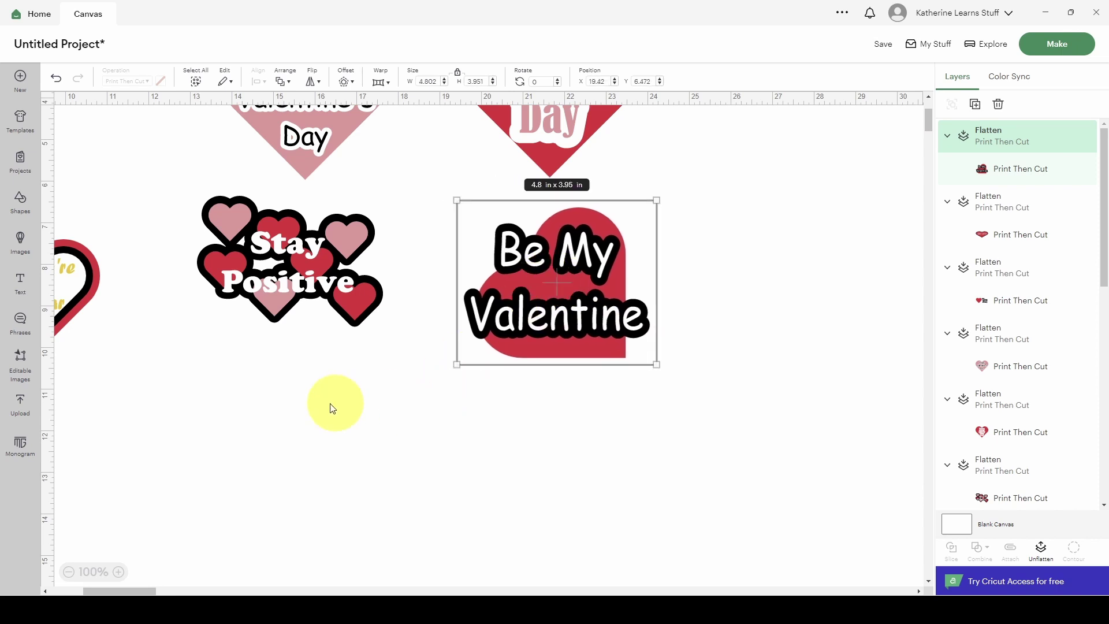
click(335, 404)
Add a 0.083 in welded offset with rounded corners around the whole "You Got This" design and color it white
scroll(503, 409, left, 5)
scroll(335, 399, up, 3)
click(168, 390)
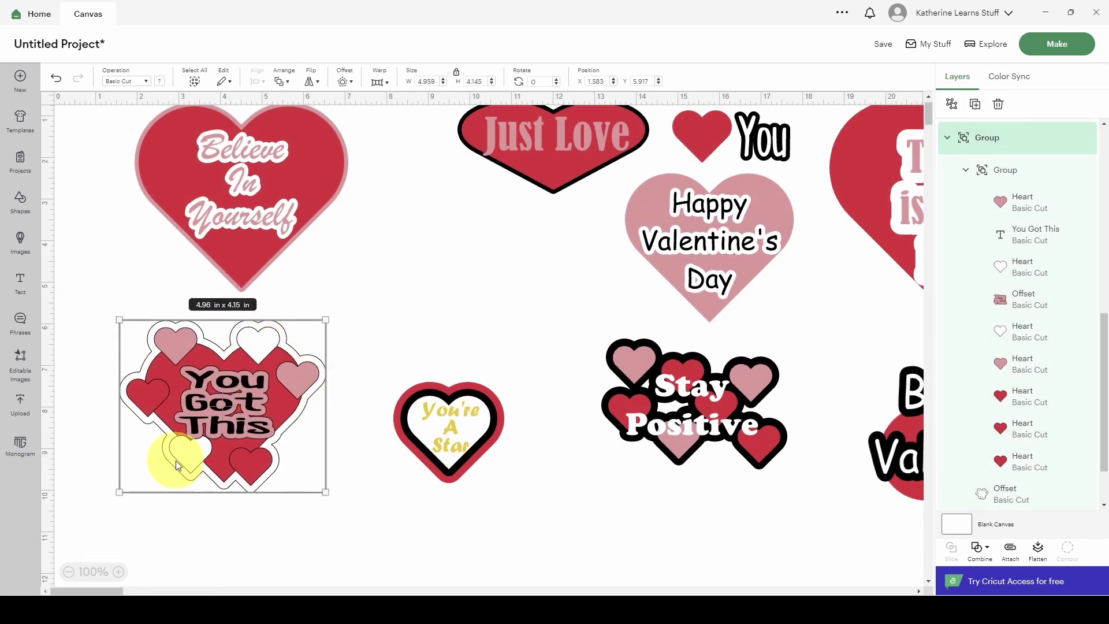
drag(235, 495, 122, 505)
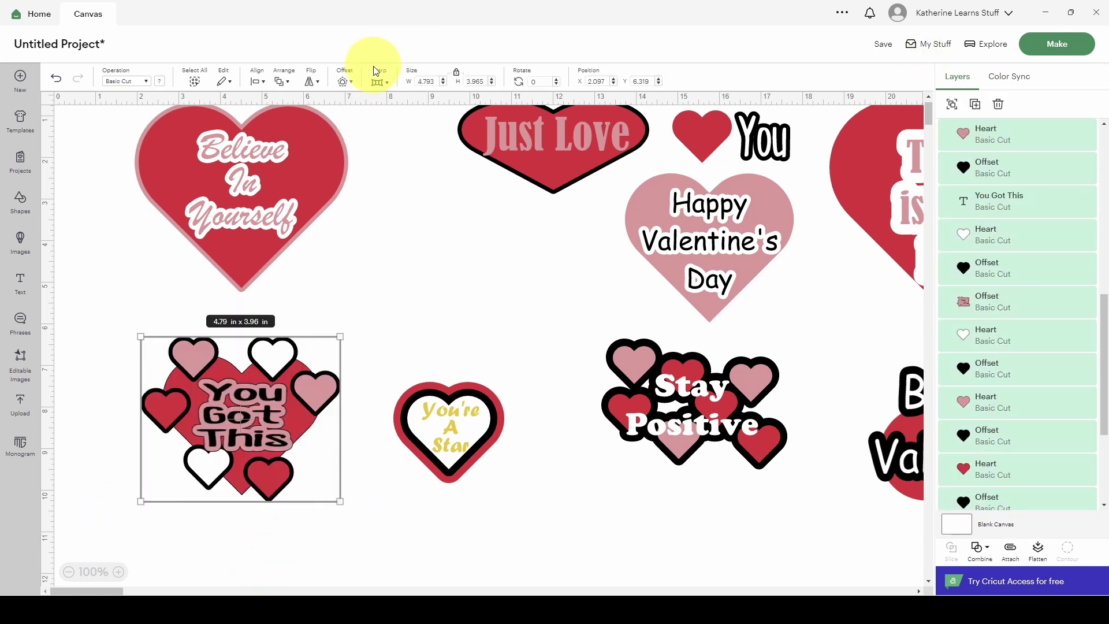
click(344, 82)
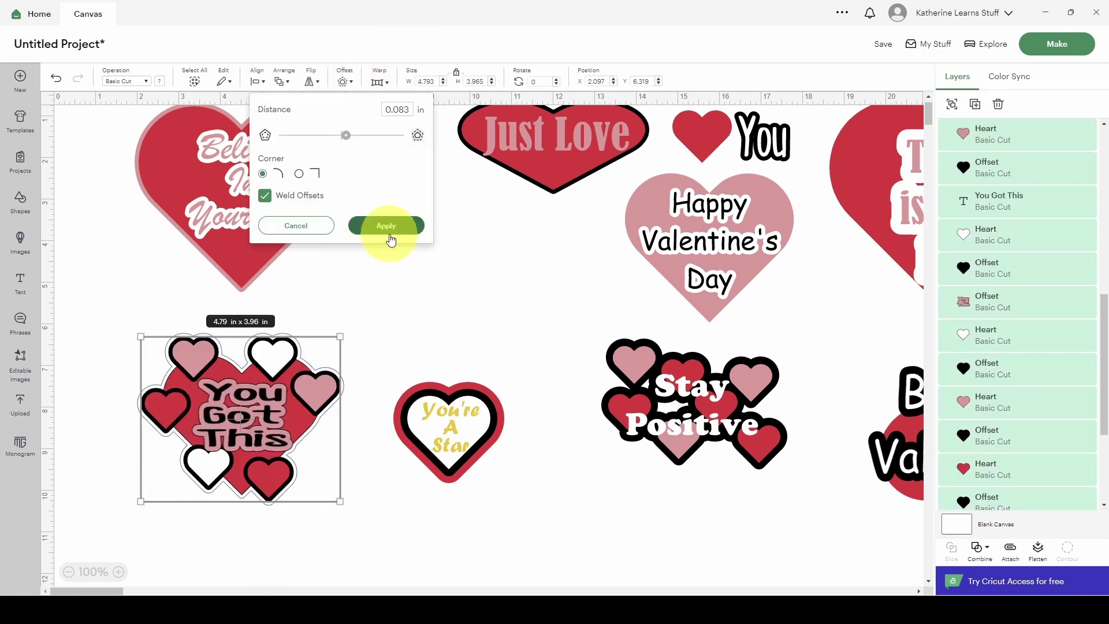
click(386, 226)
click(159, 81)
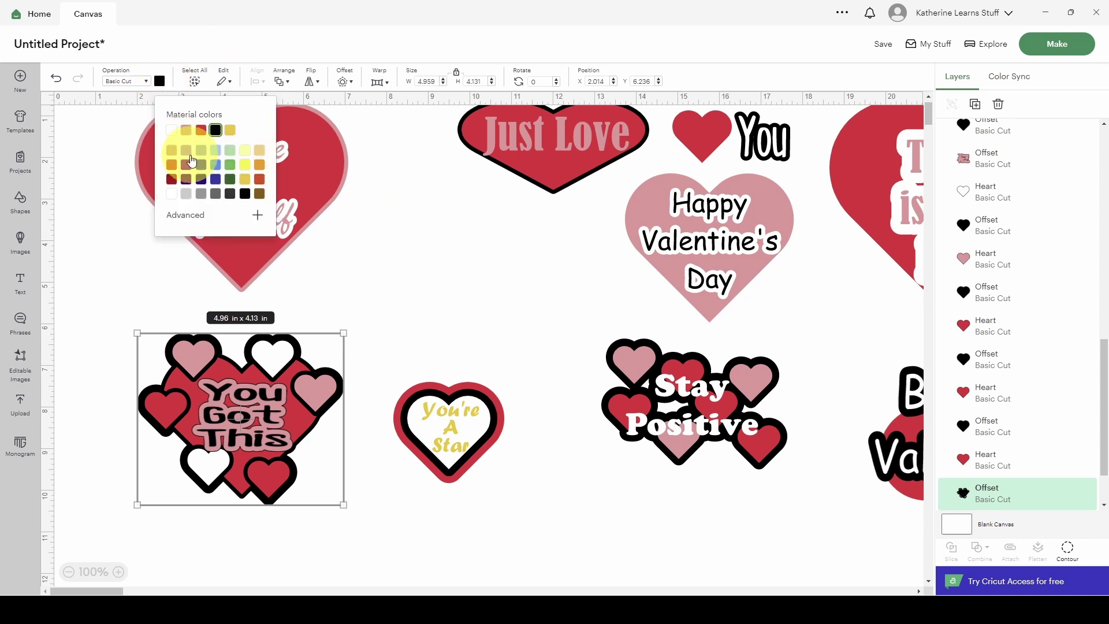
click(388, 254)
Flatten all "You Got This" layers, including the white offset, into one print then cut sticker
drag(110, 299, 361, 529)
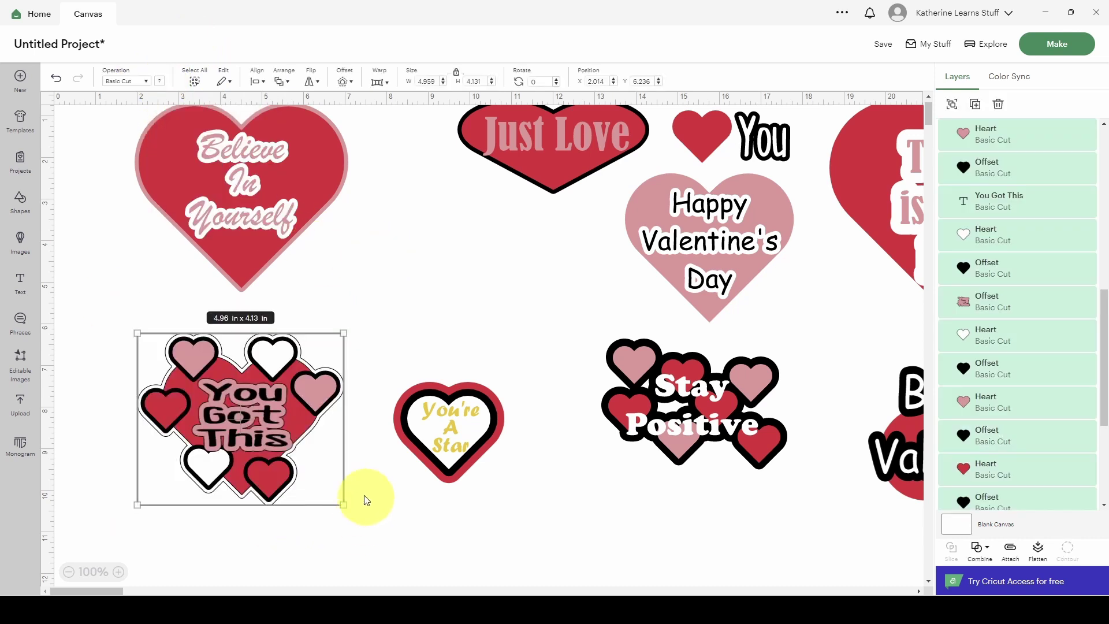
click(1038, 549)
click(462, 509)
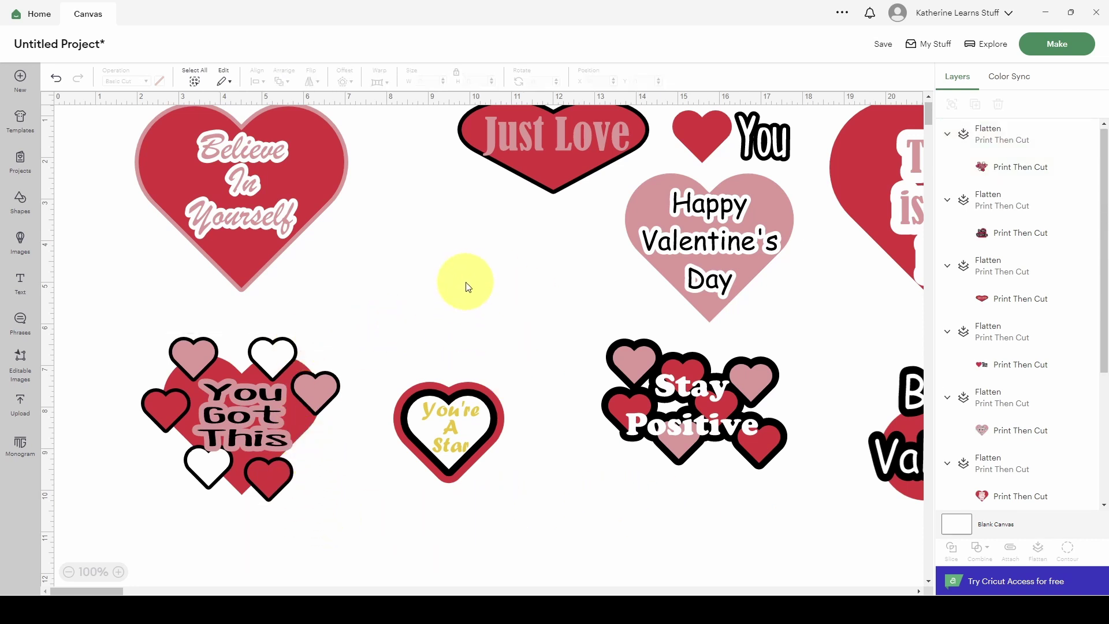
Review the flattened stickers one by one across the canvas
scroll(464, 289, down, 2)
click(199, 167)
click(451, 153)
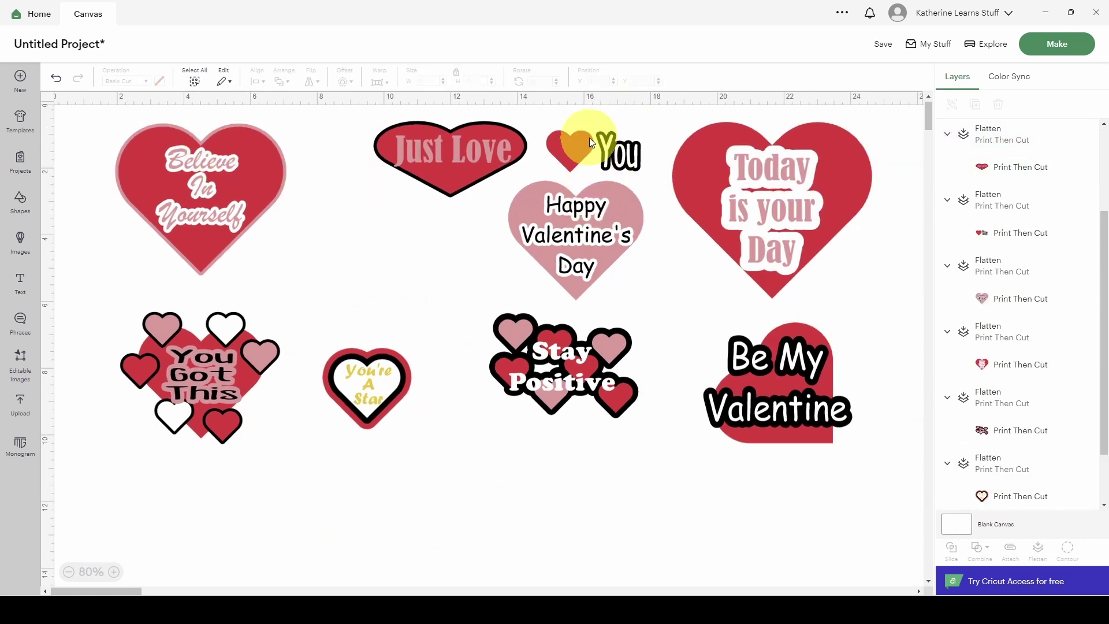
click(606, 199)
drag(774, 203, 771, 204)
click(777, 375)
click(550, 393)
click(283, 435)
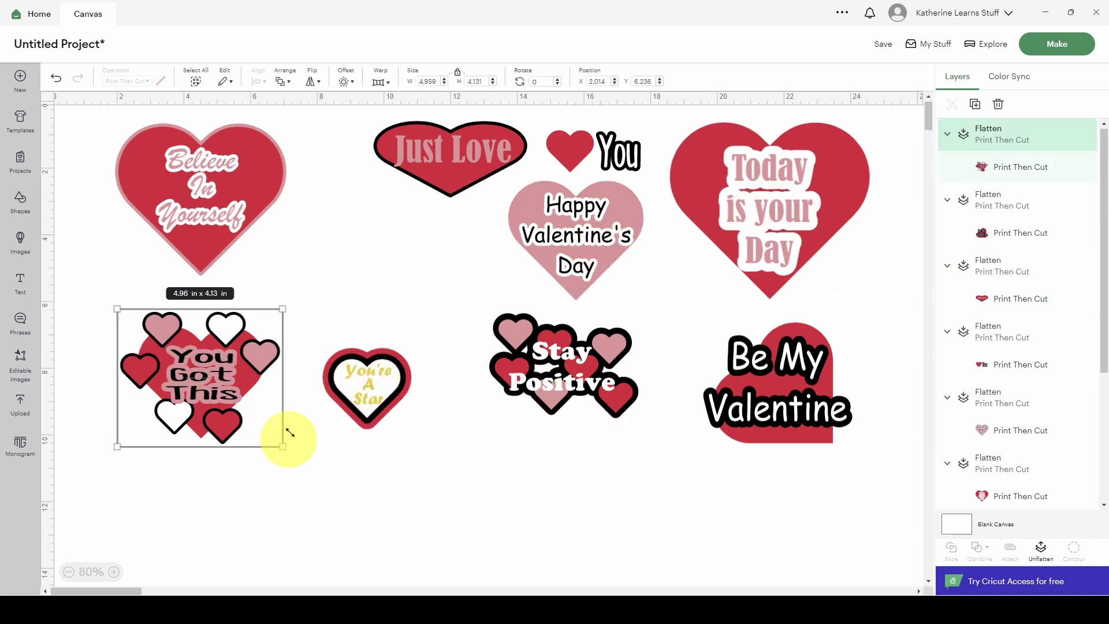
click(420, 510)
Rearrange the stickers into rows on the canvas, with "You're A Star" beneath "Today is your Day"
drag(366, 383, 351, 380)
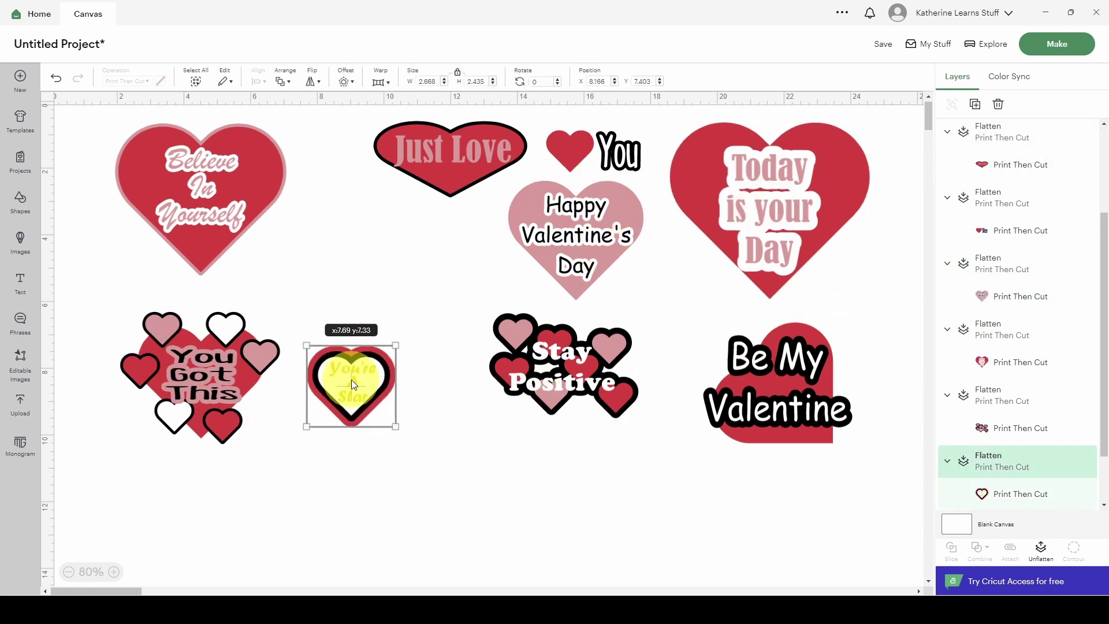
click(195, 169)
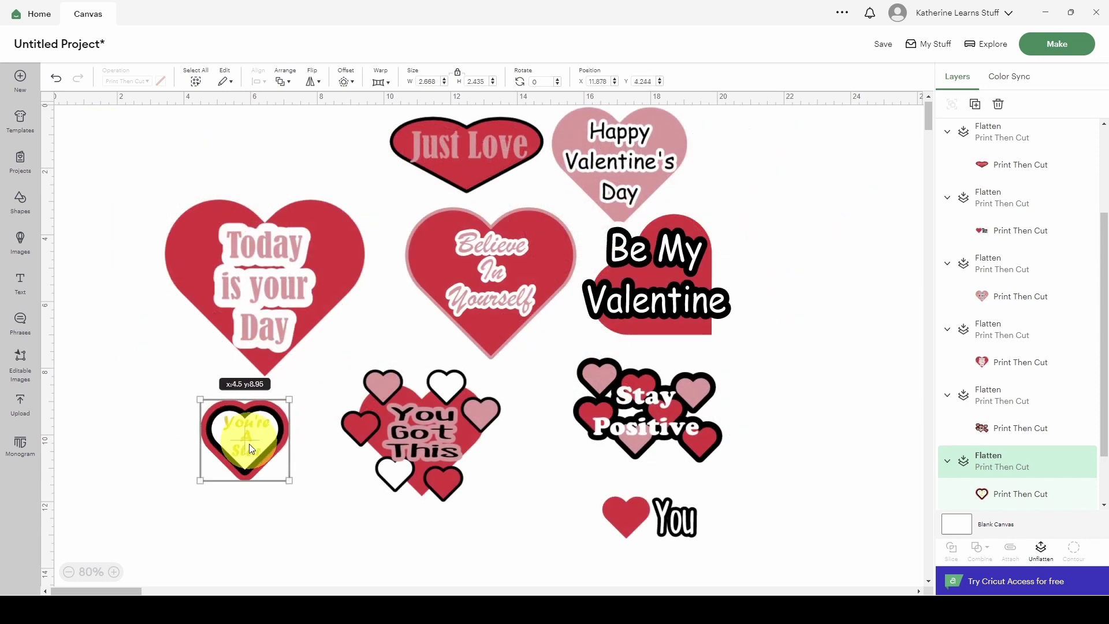
drag(249, 443, 243, 476)
Resize "Today is your Day" and the other stickers to 2 in wide and arrange them in three rows of three
click(272, 288)
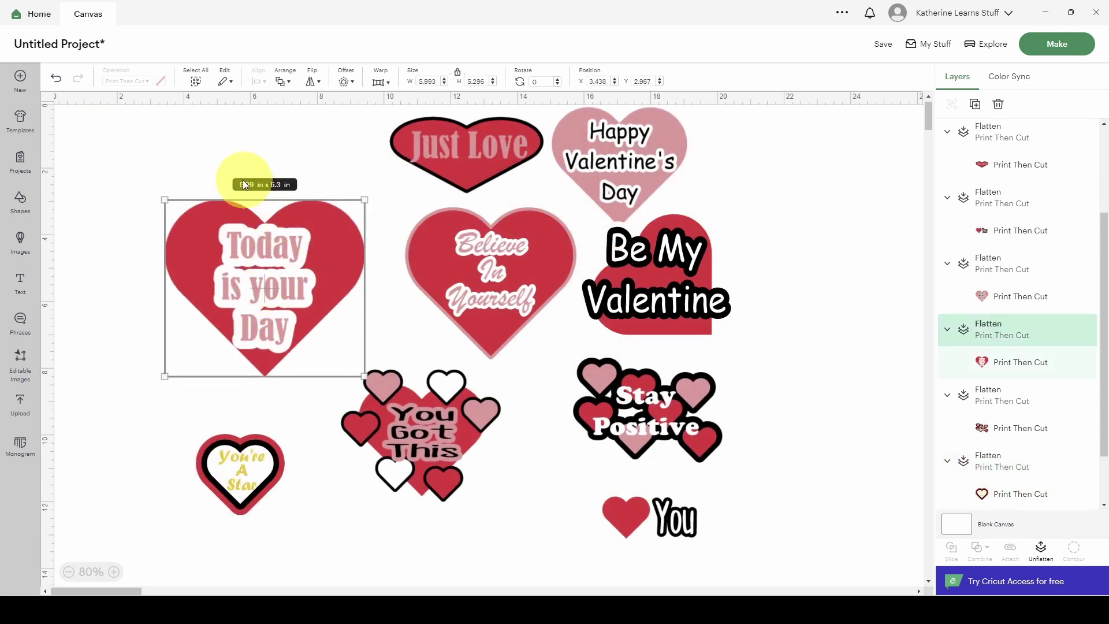
click(435, 79)
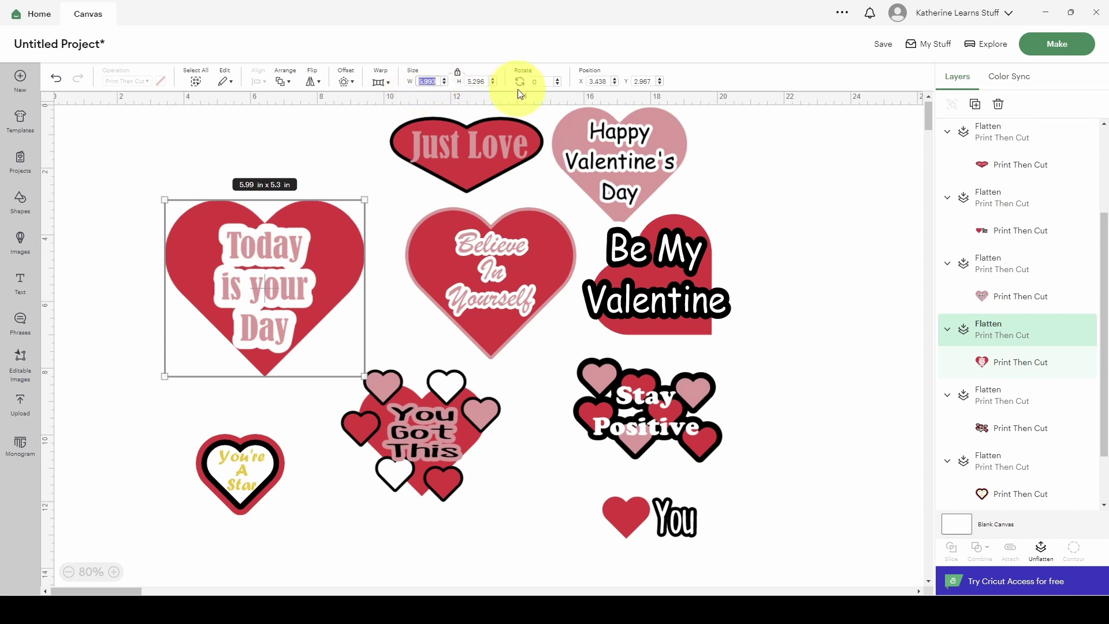
text(2)
key(Return)
click(507, 224)
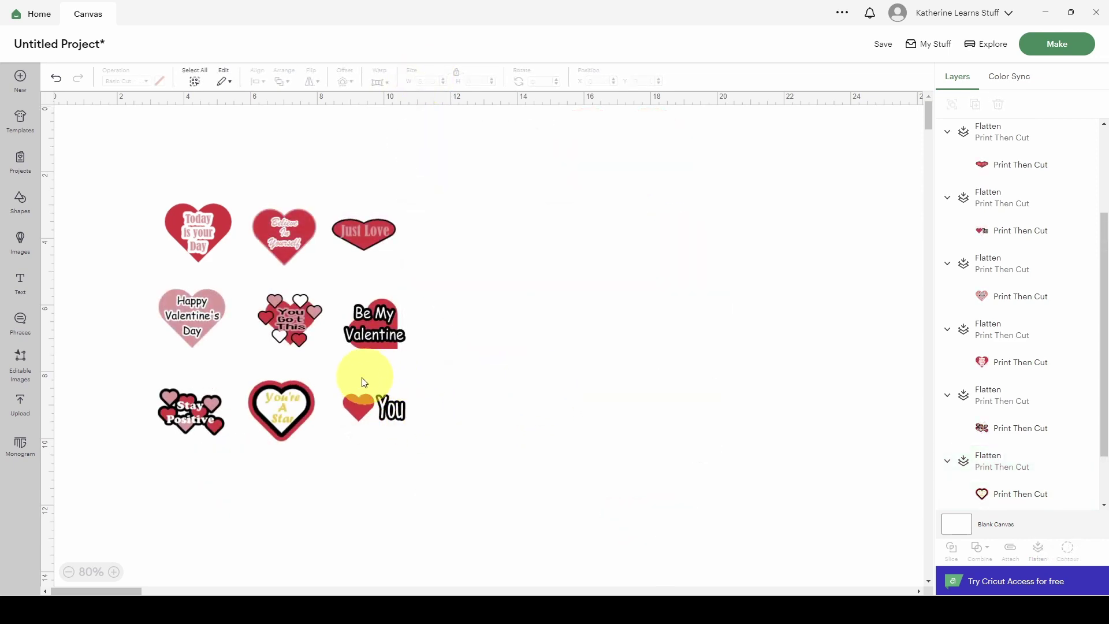
Move "Happy Valentine's Day", "You Got This" and "Be My Valentine" up close beneath the top row of stickers
click(114, 572)
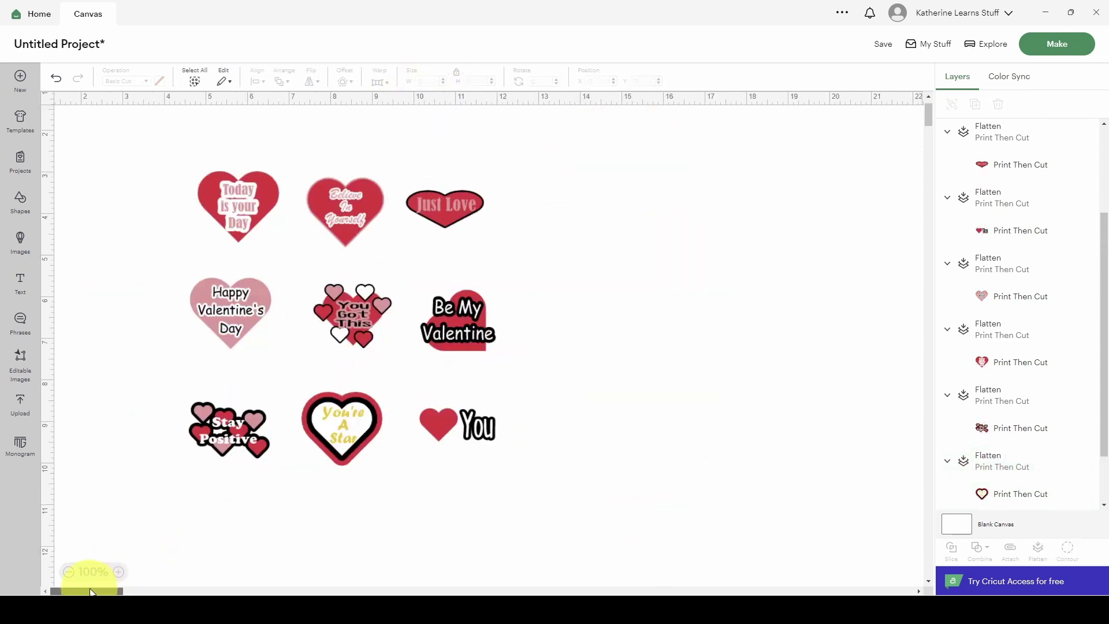
click(118, 571)
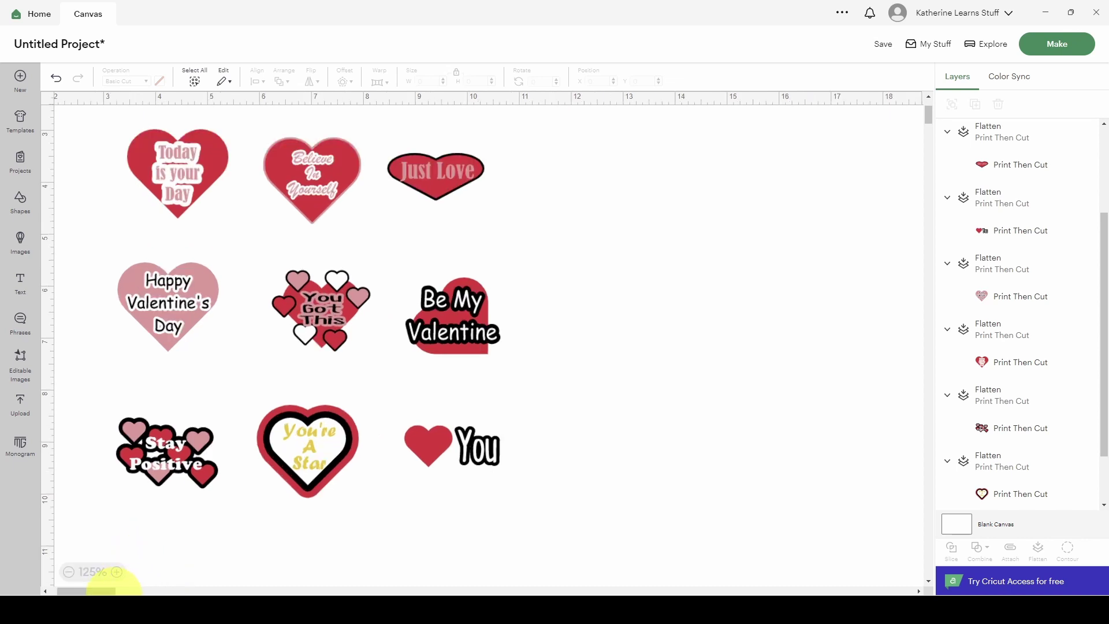
drag(87, 590, 80, 591)
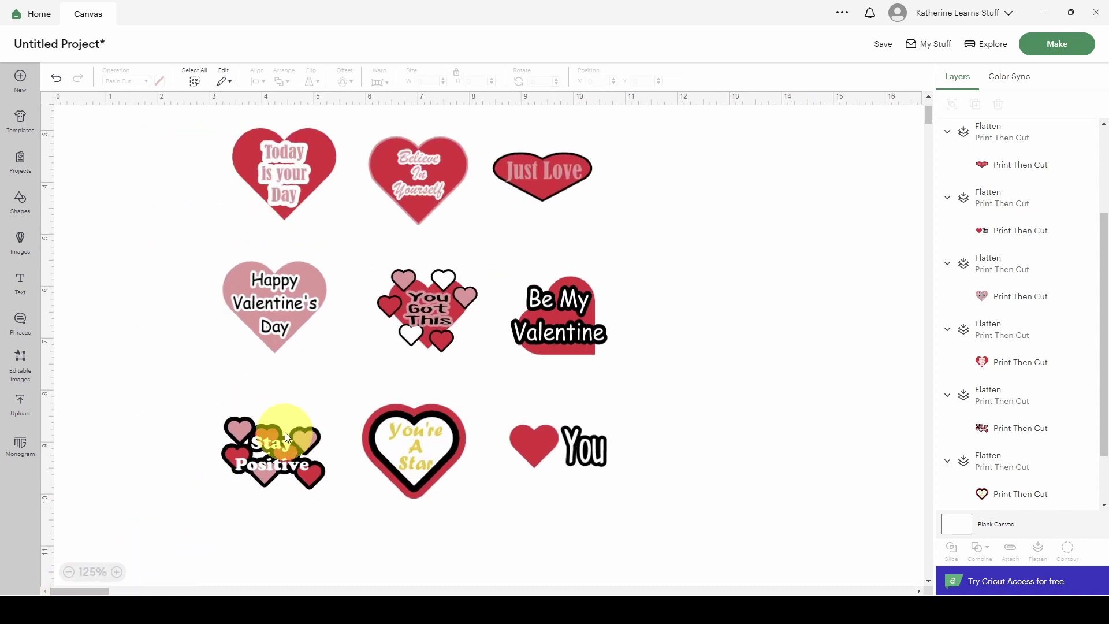
drag(189, 152, 655, 566)
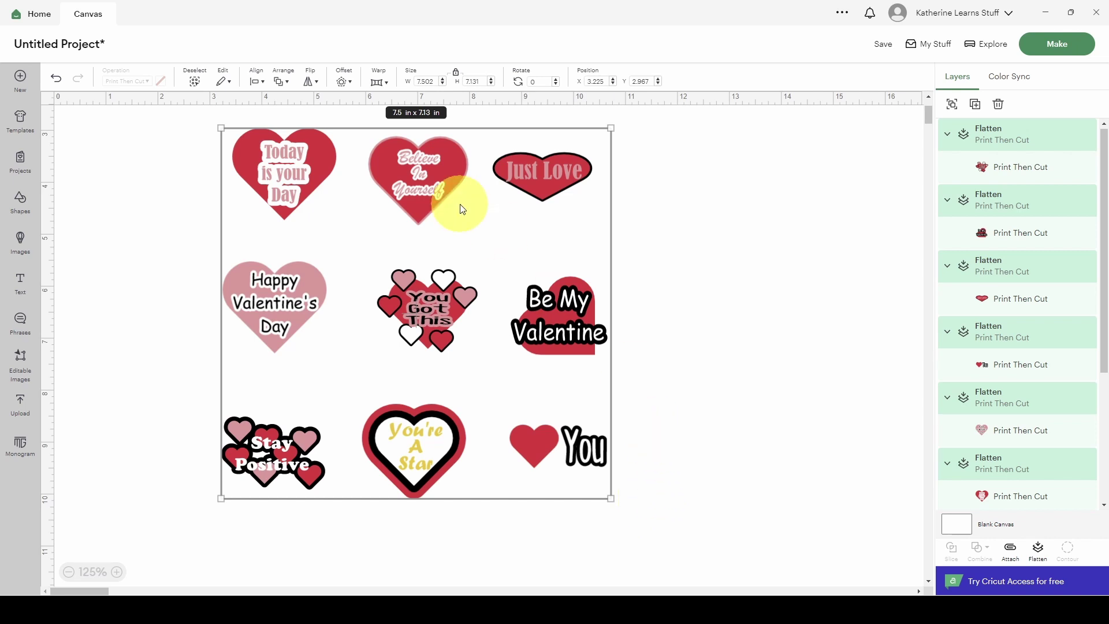
click(663, 263)
drag(271, 307, 285, 279)
drag(448, 332, 434, 296)
drag(515, 320, 525, 285)
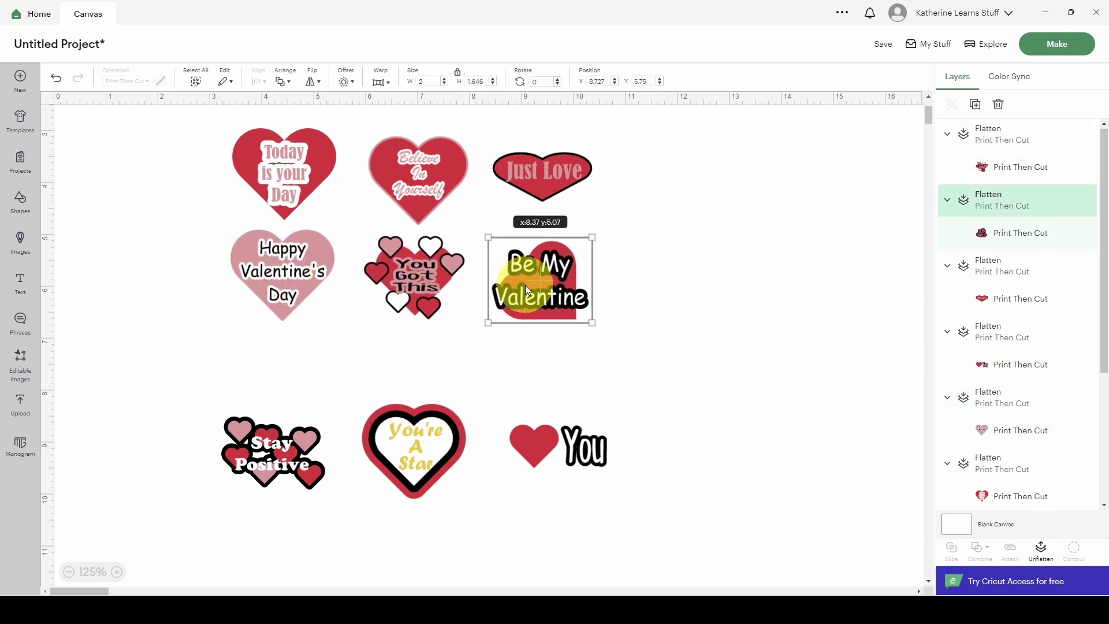
Move the heart "You", "You're A Star" and "Stay Positive" stickers up close beneath the middle row
drag(571, 440, 546, 389)
drag(438, 432, 434, 367)
drag(320, 459, 297, 393)
click(521, 387)
click(570, 491)
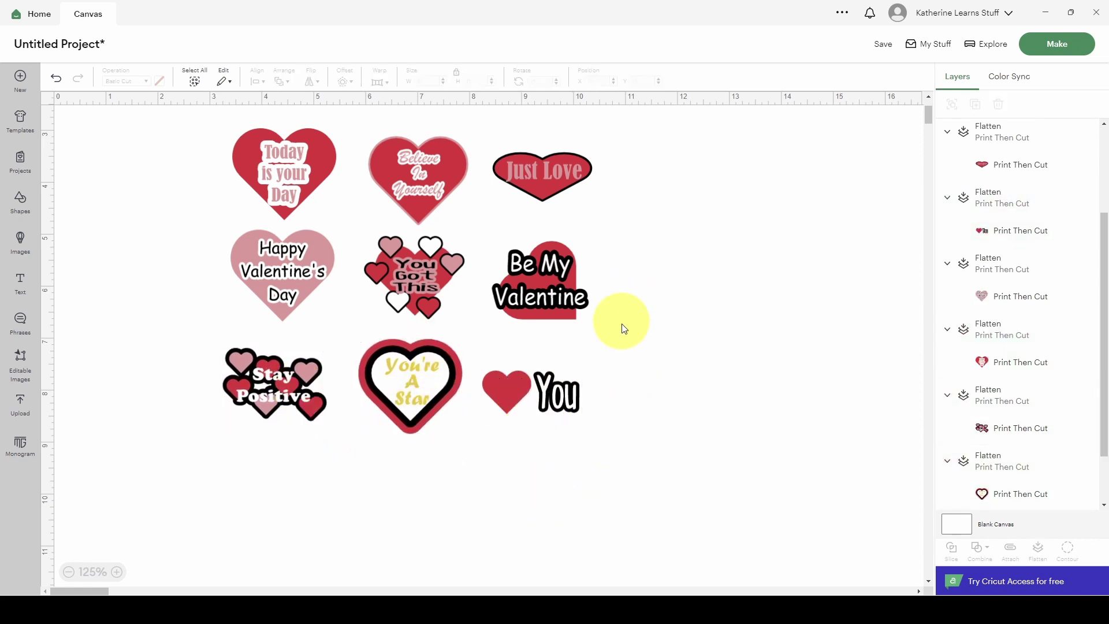
Try to keep the three-row layout by grouping all nine stickers, and preview the result on the cutting mat
scroll(629, 341, up, 2)
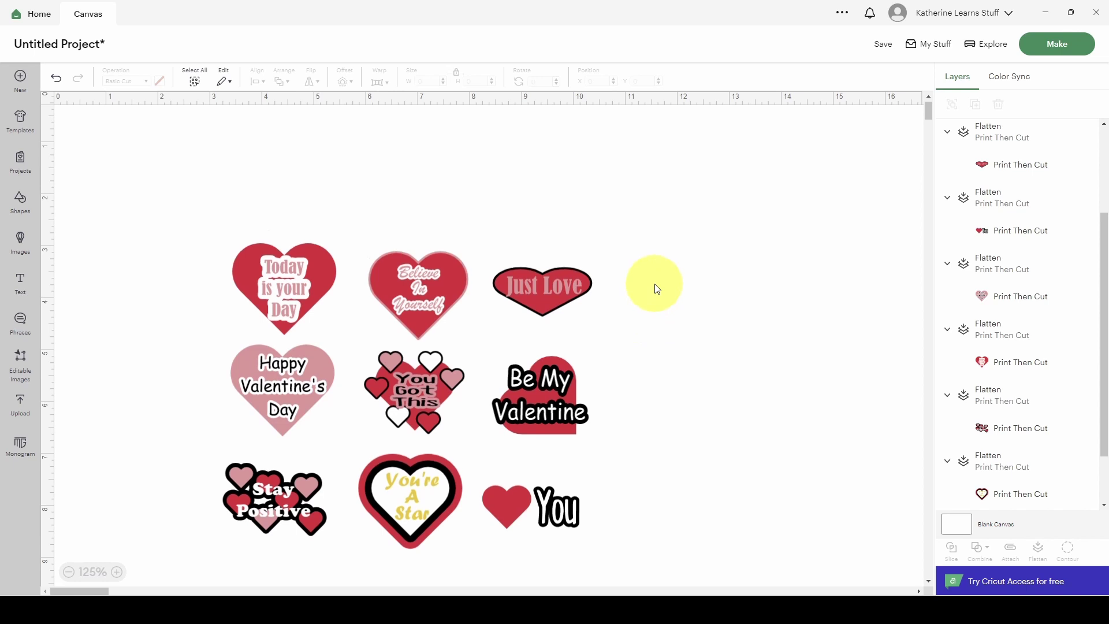
scroll(656, 285, down, 1)
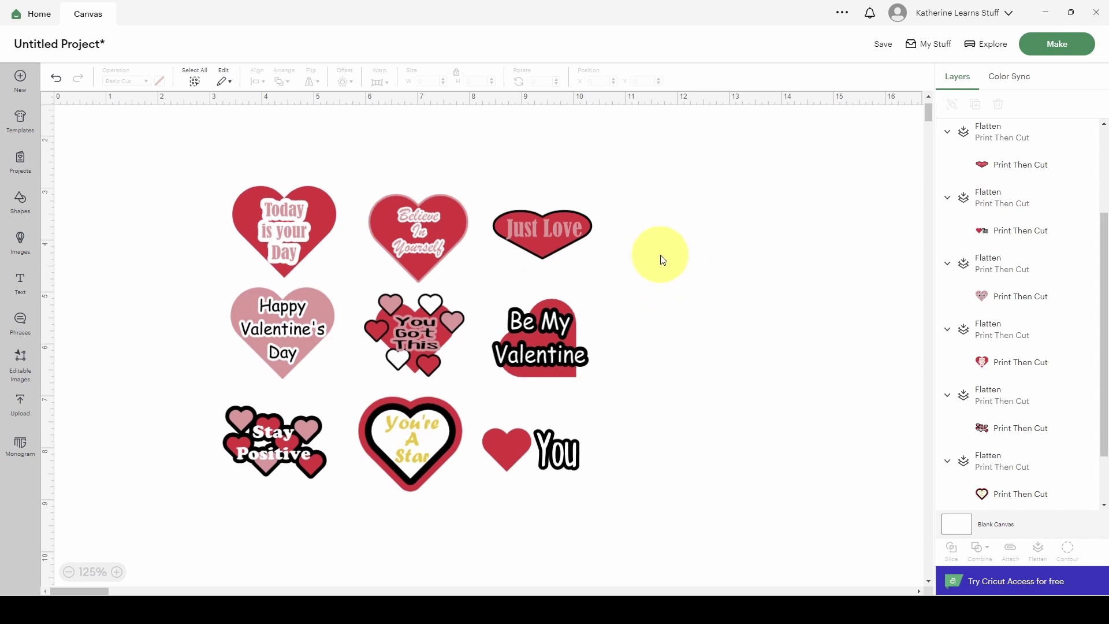
drag(653, 150, 167, 527)
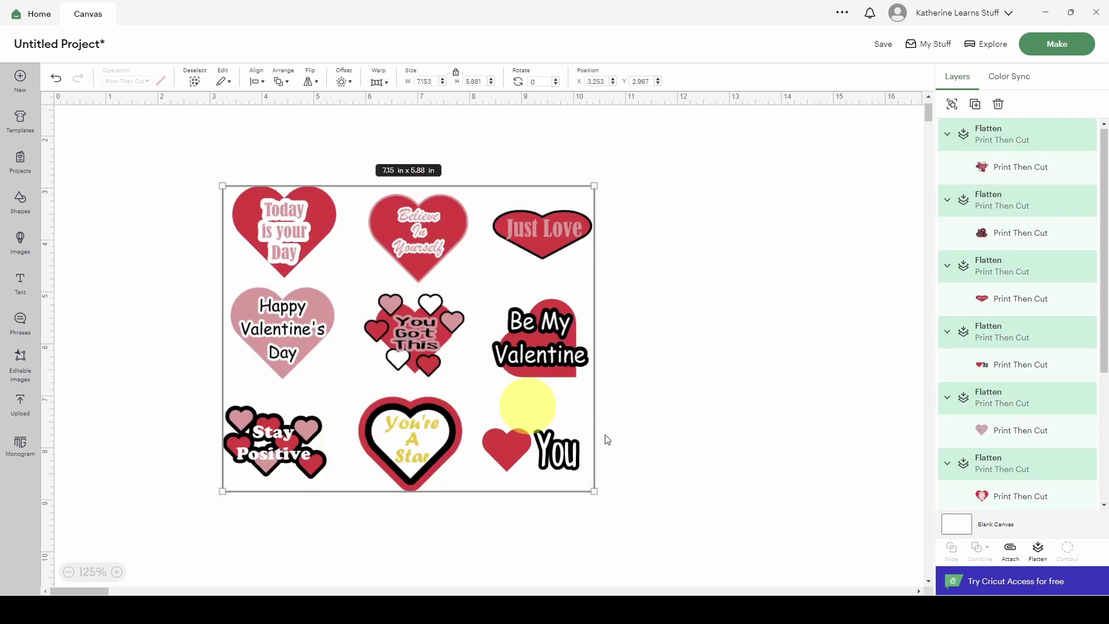
click(953, 105)
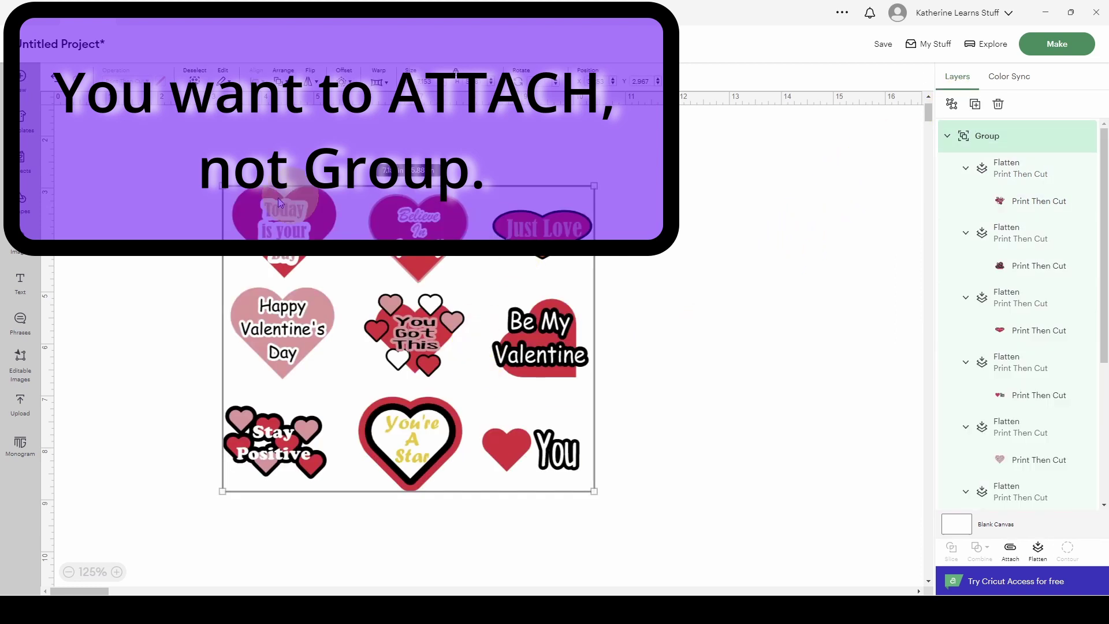
click(1038, 52)
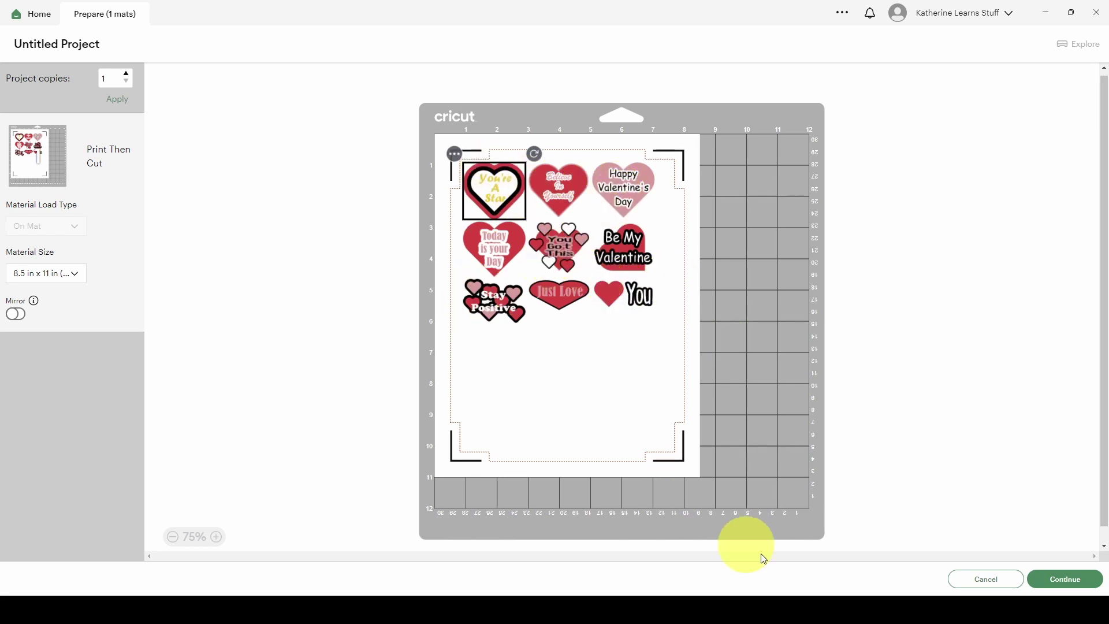
click(972, 586)
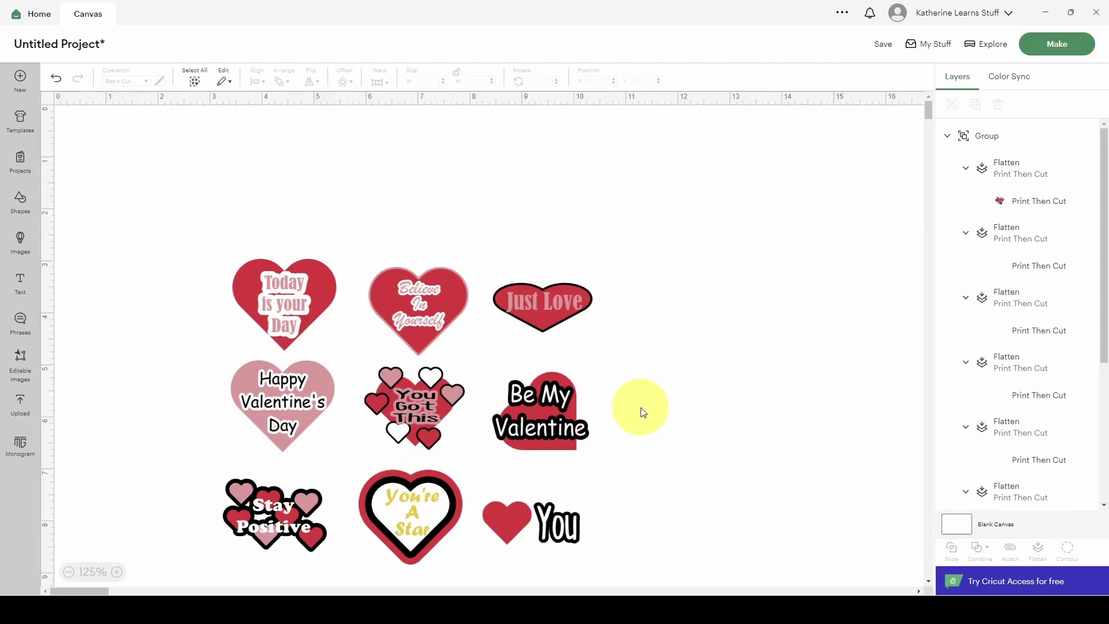
Ungroup the nine stickers and move "Be My Valentine" and the heart "You" sticker into the top row beyond "Just Love"
click(534, 404)
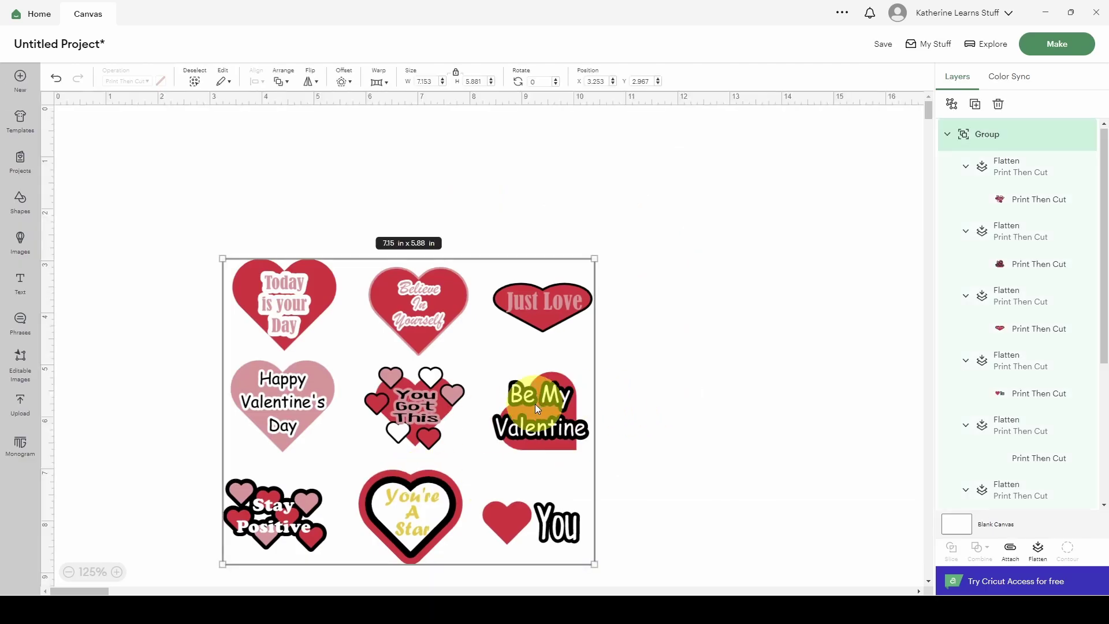
click(952, 104)
scroll(831, 259, down, 2)
click(816, 260)
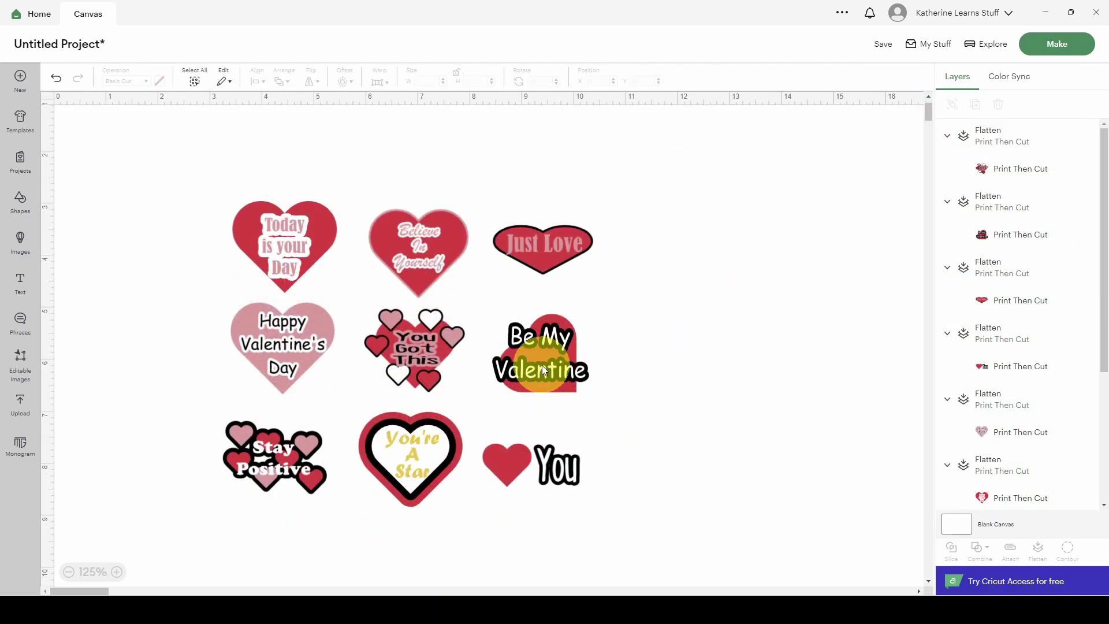
drag(542, 366, 681, 247)
drag(556, 470, 819, 276)
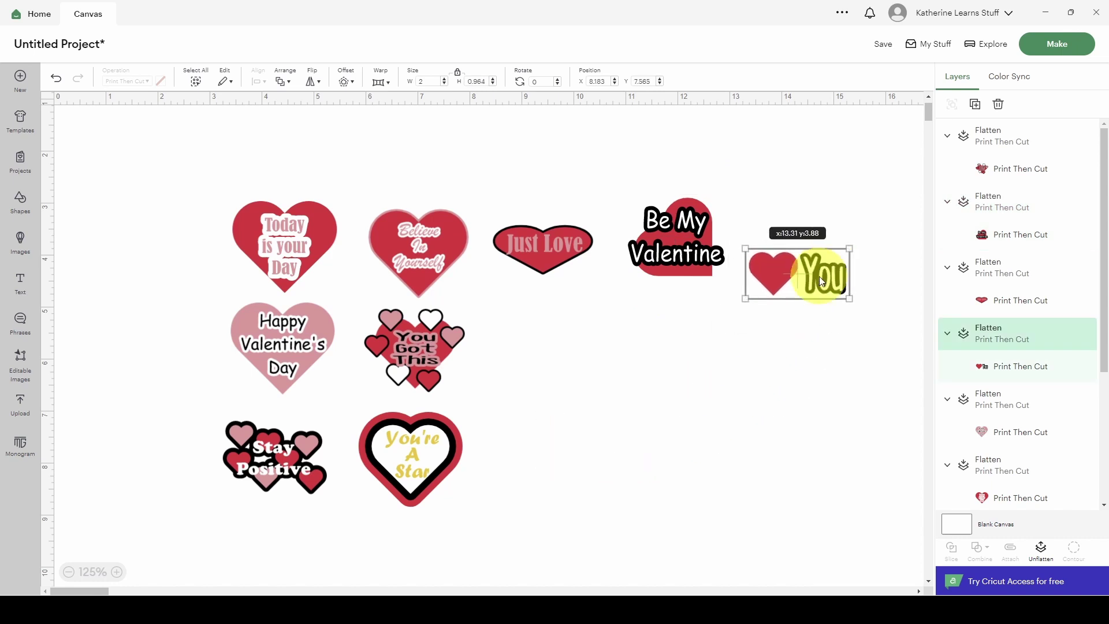
Preview the rearranged stickers on the mat and nudge "Just Love" slightly down within the preview
click(1063, 44)
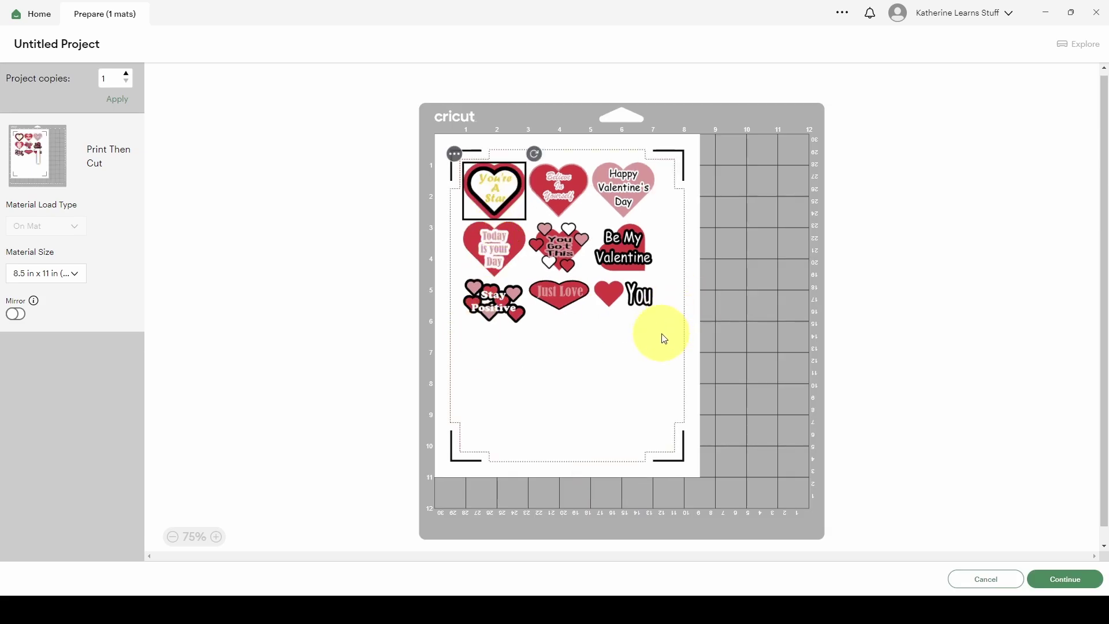
mouse_move(558, 301)
mouse_down()
mouse_move(548, 386)
mouse_move(565, 303)
mouse_up()
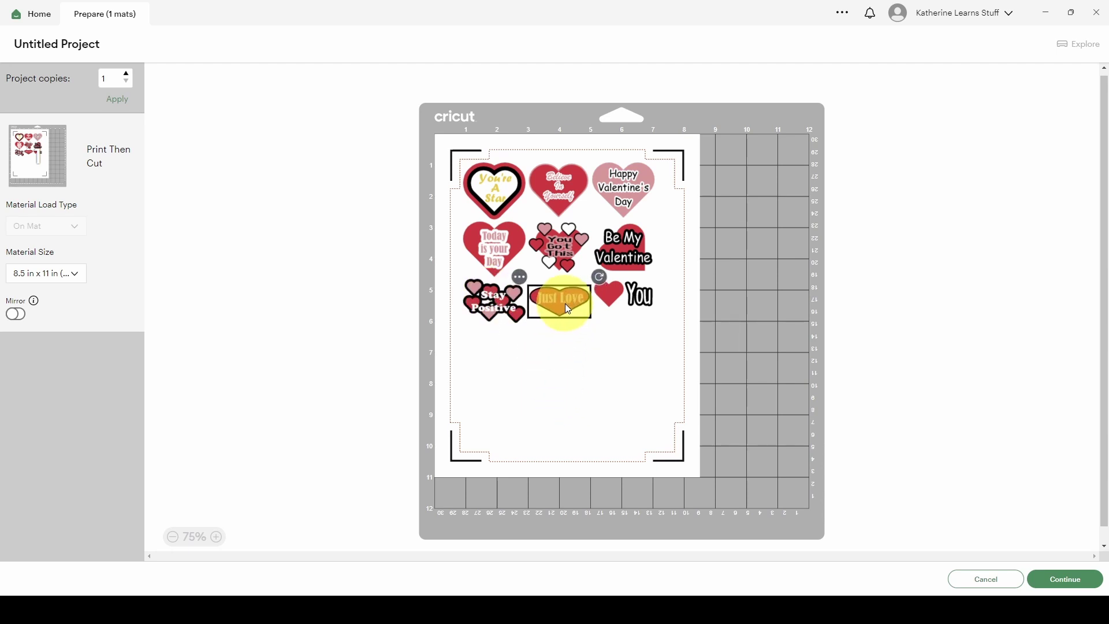
click(623, 300)
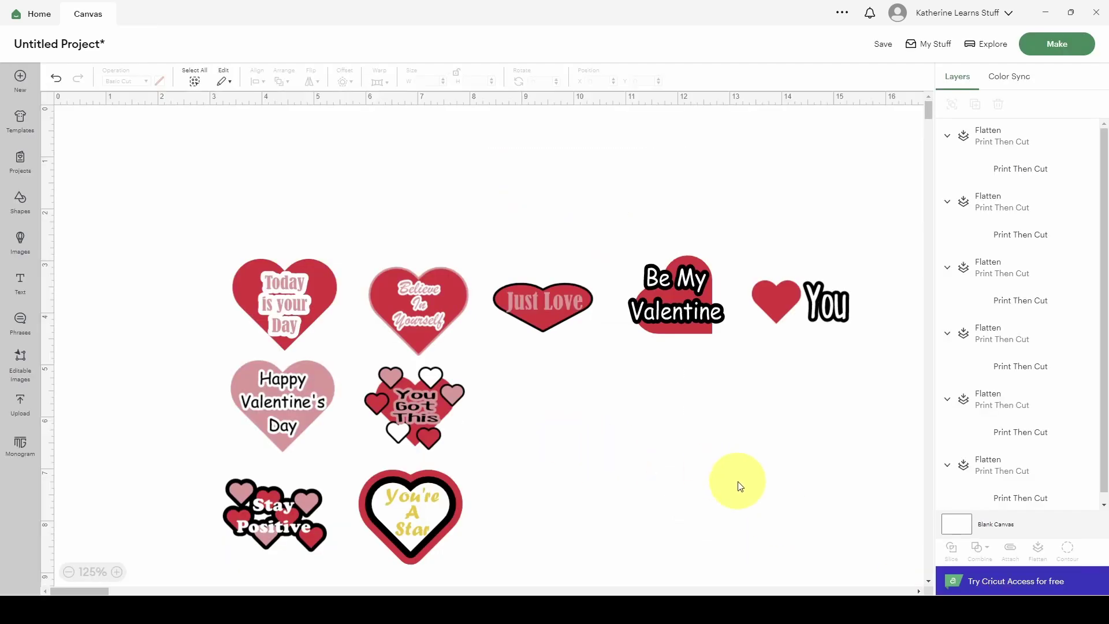
Duplicate the full set of nine stickers twice on the canvas and preview both print then cut mats
drag(781, 154, 218, 562)
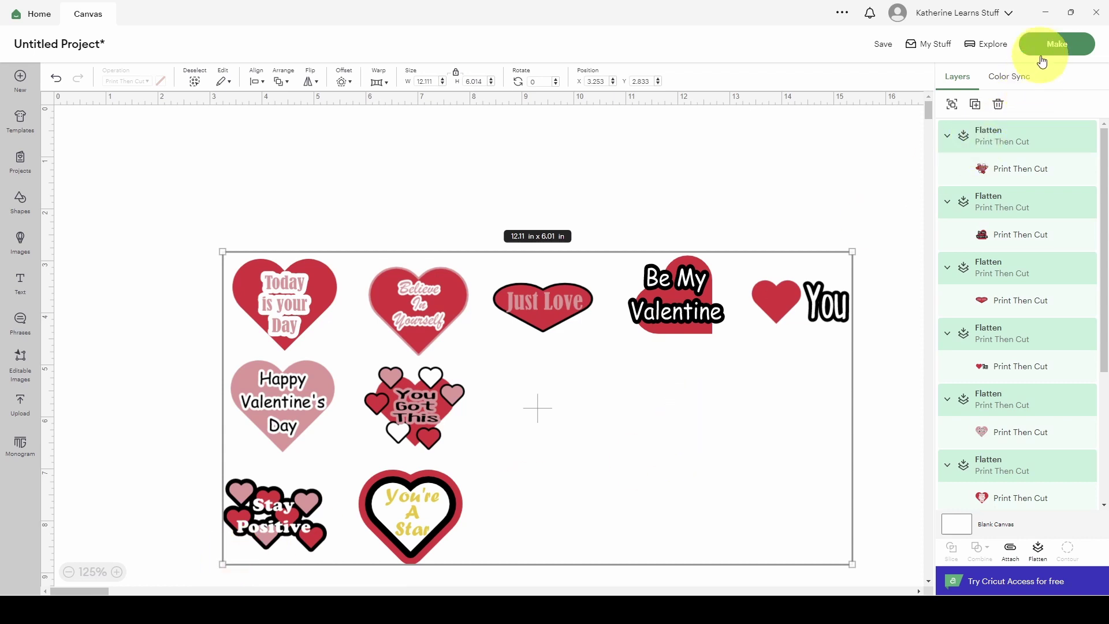
click(976, 105)
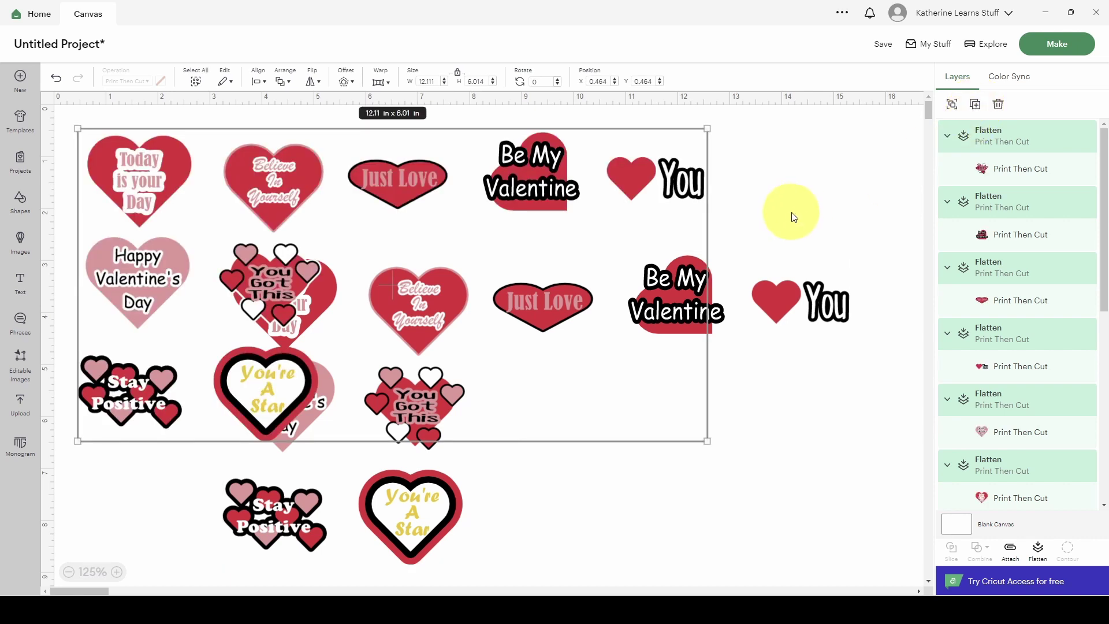
key(ctrl+d)
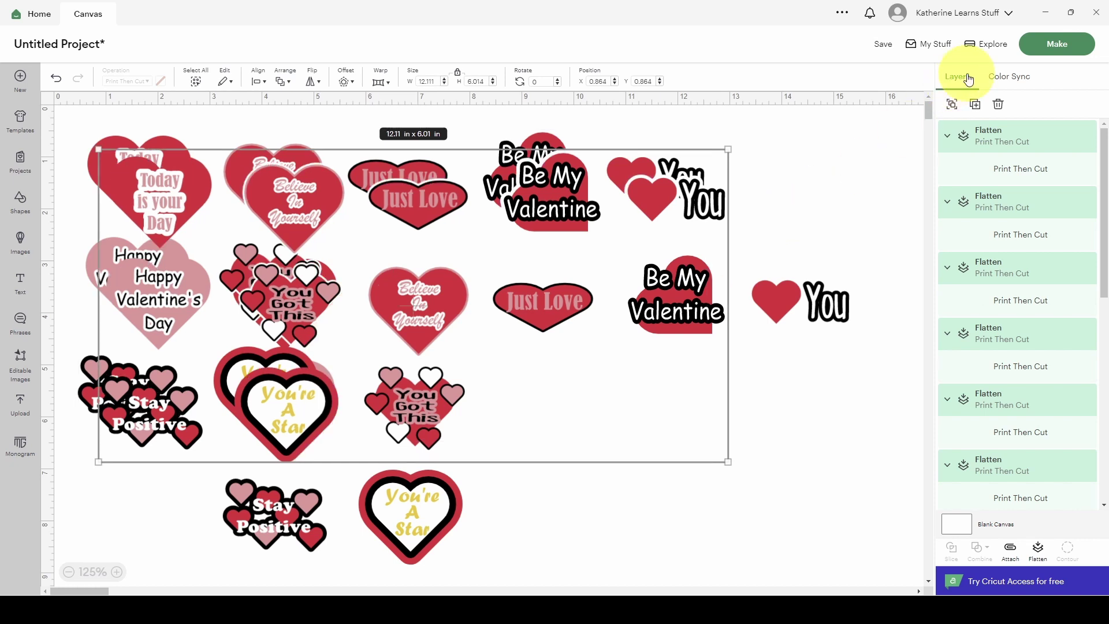
click(1055, 46)
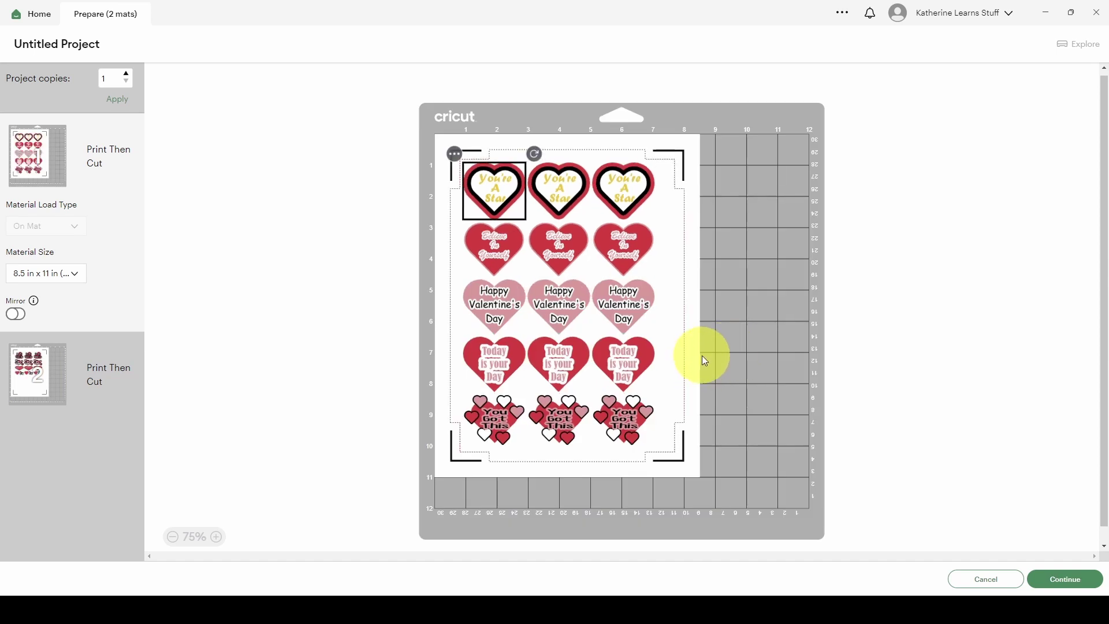
click(57, 373)
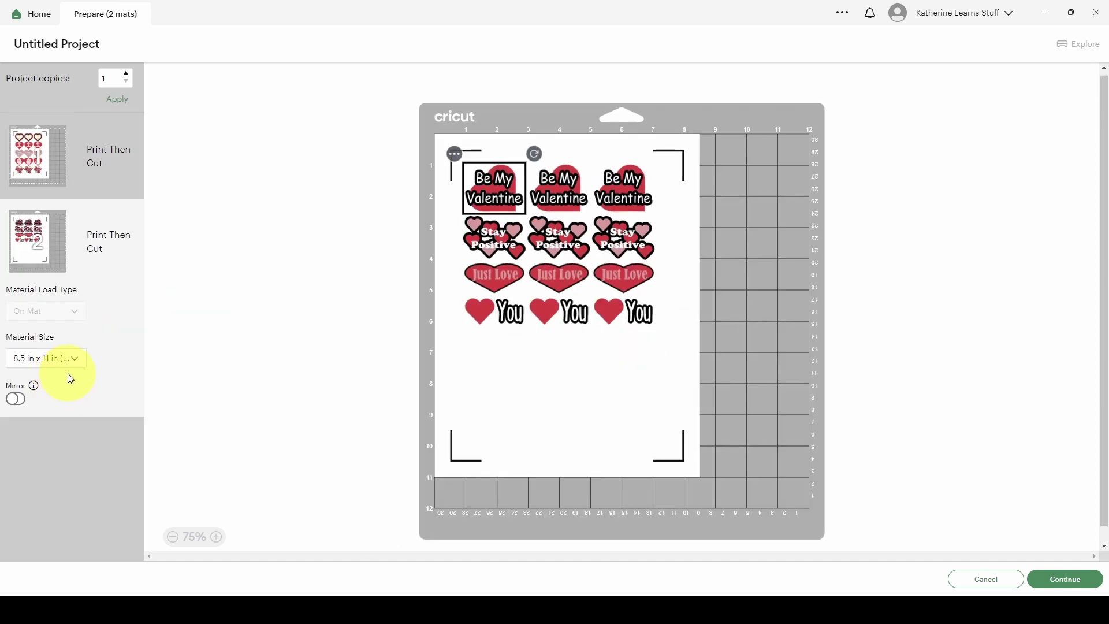